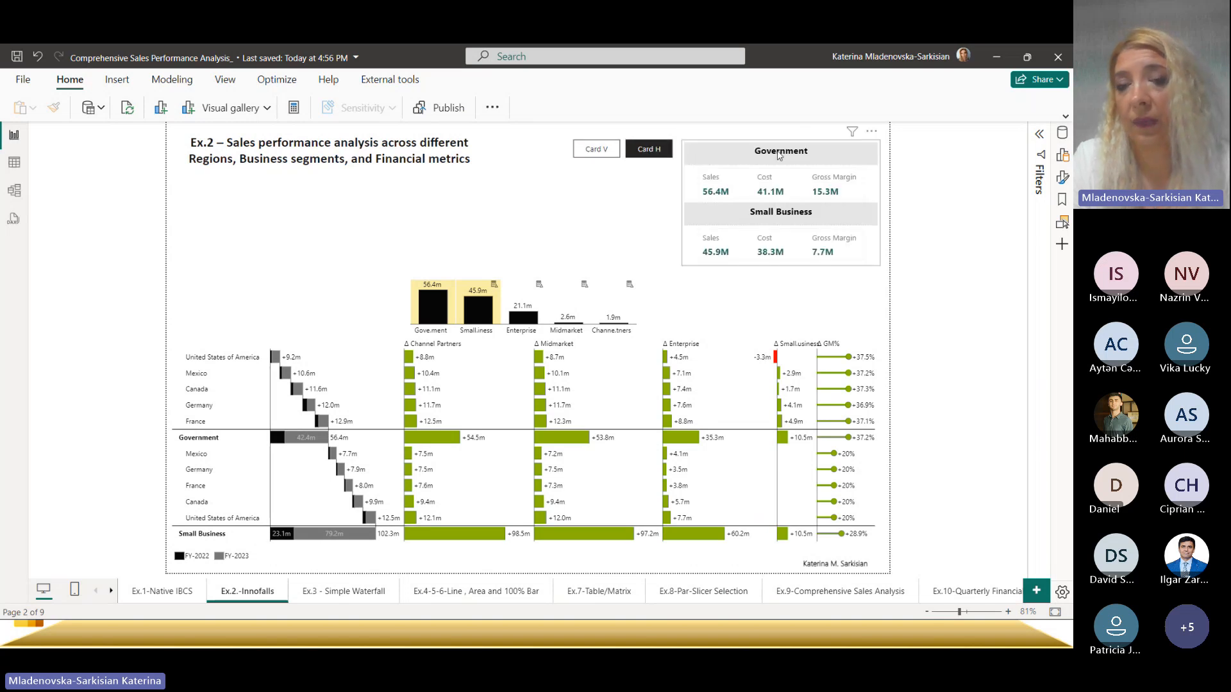
- Compare the vertical and horizontal KPI card layouts on the Ex.2 page, ending with Card V shown
click(603, 153)
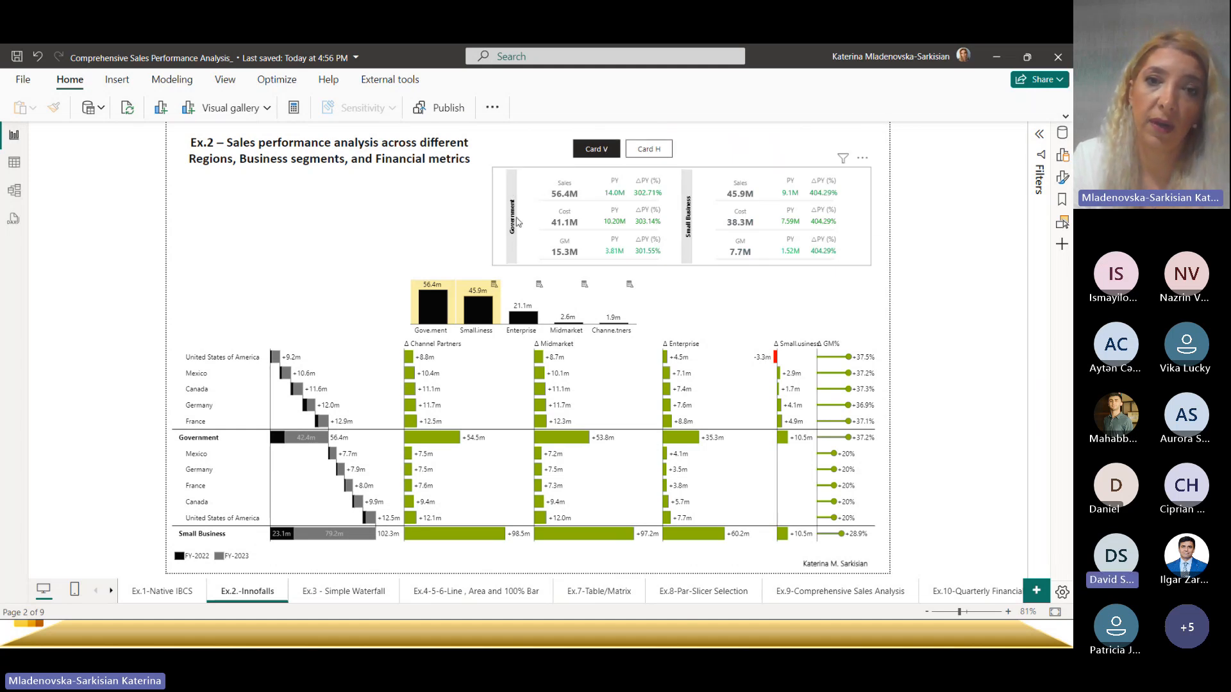
click(649, 149)
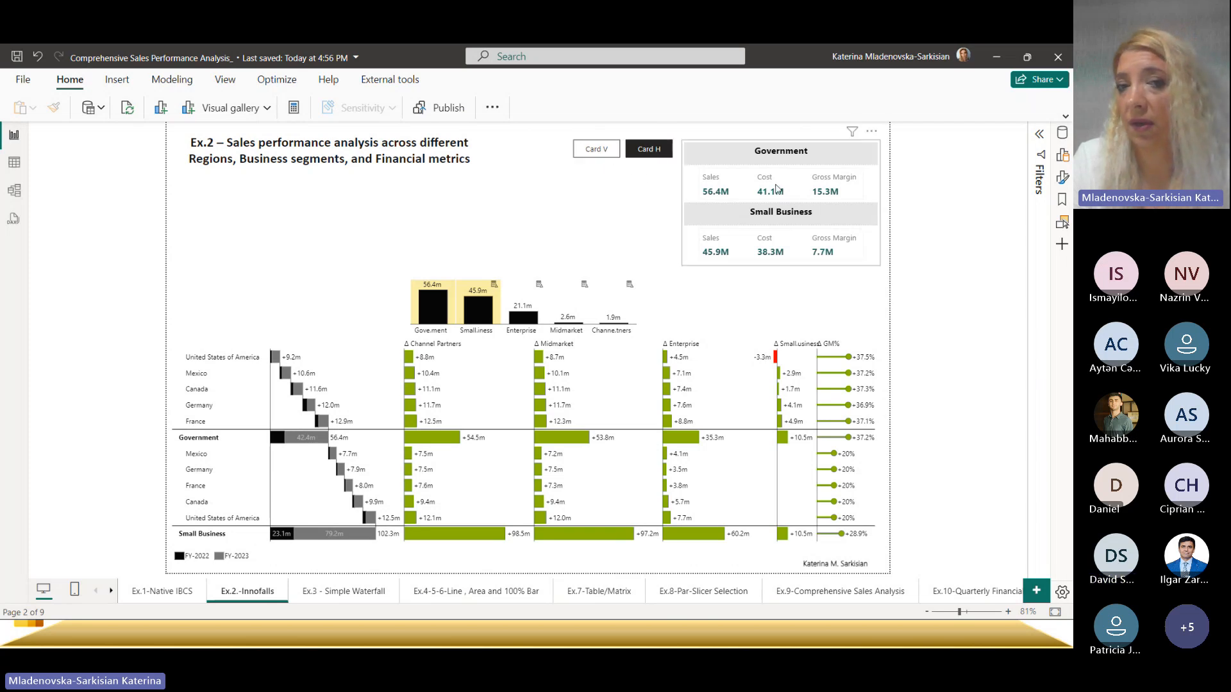
click(594, 153)
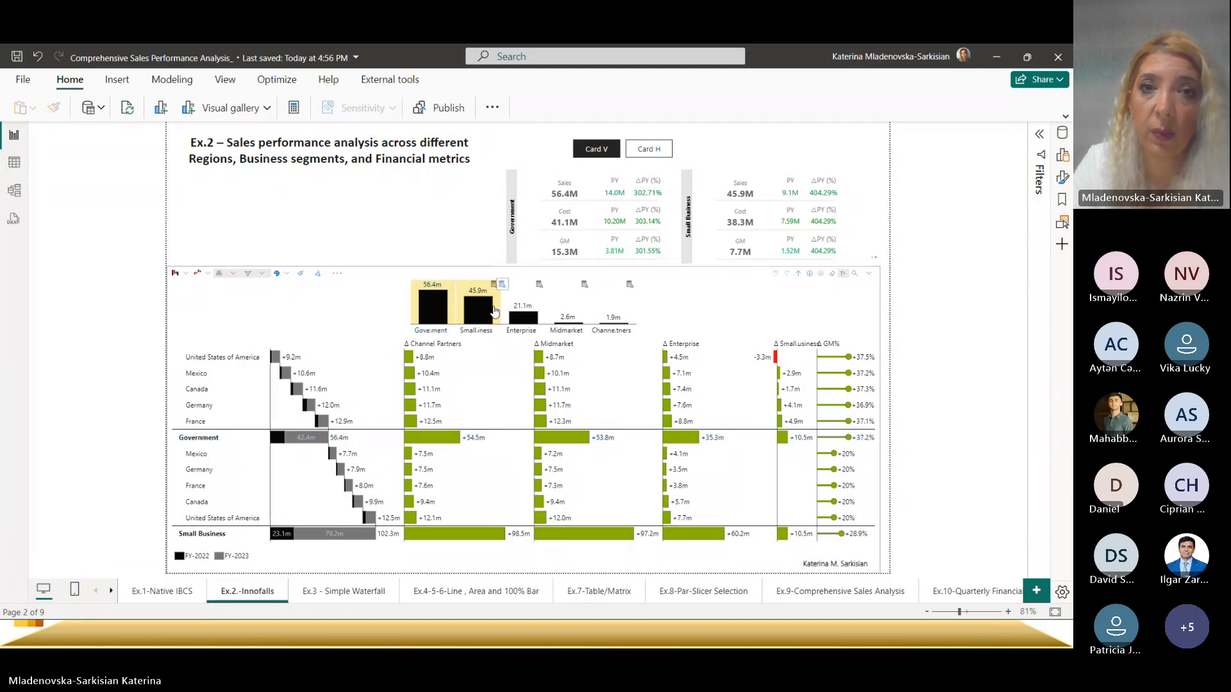
- Examine the segment bar chart, the regional waterfall and the GM% markers on the Ex.2 page
mouse_move(482, 299)
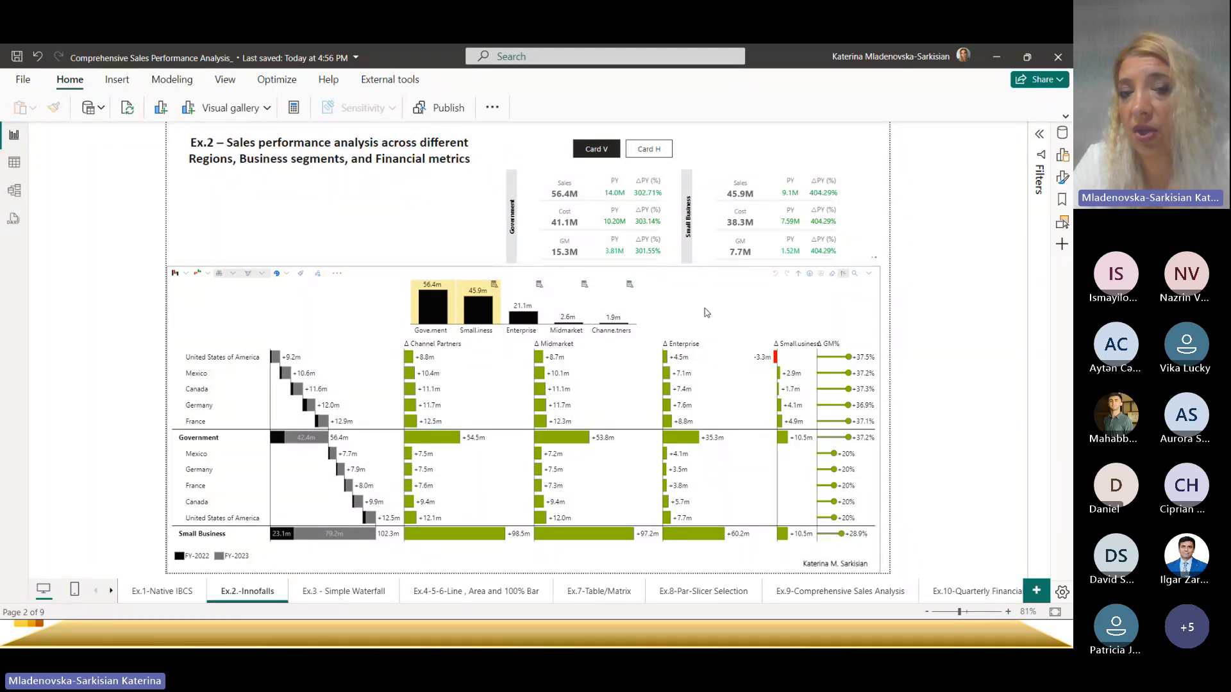
mouse_move(527, 311)
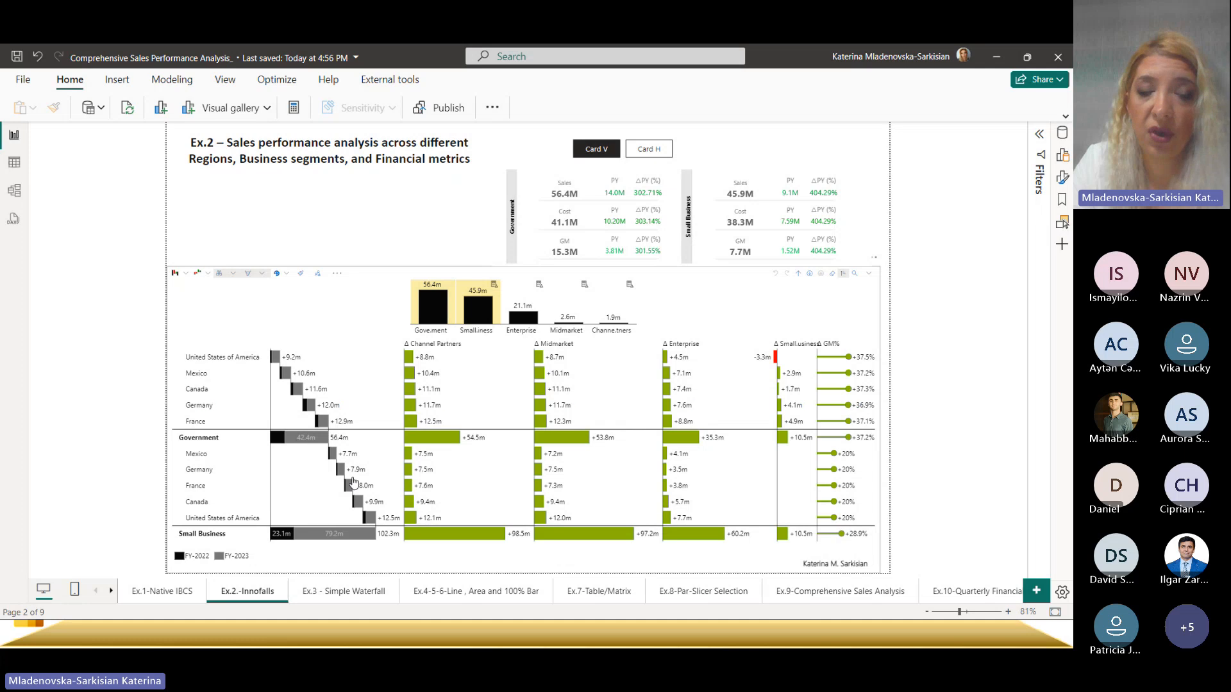
mouse_move(309, 391)
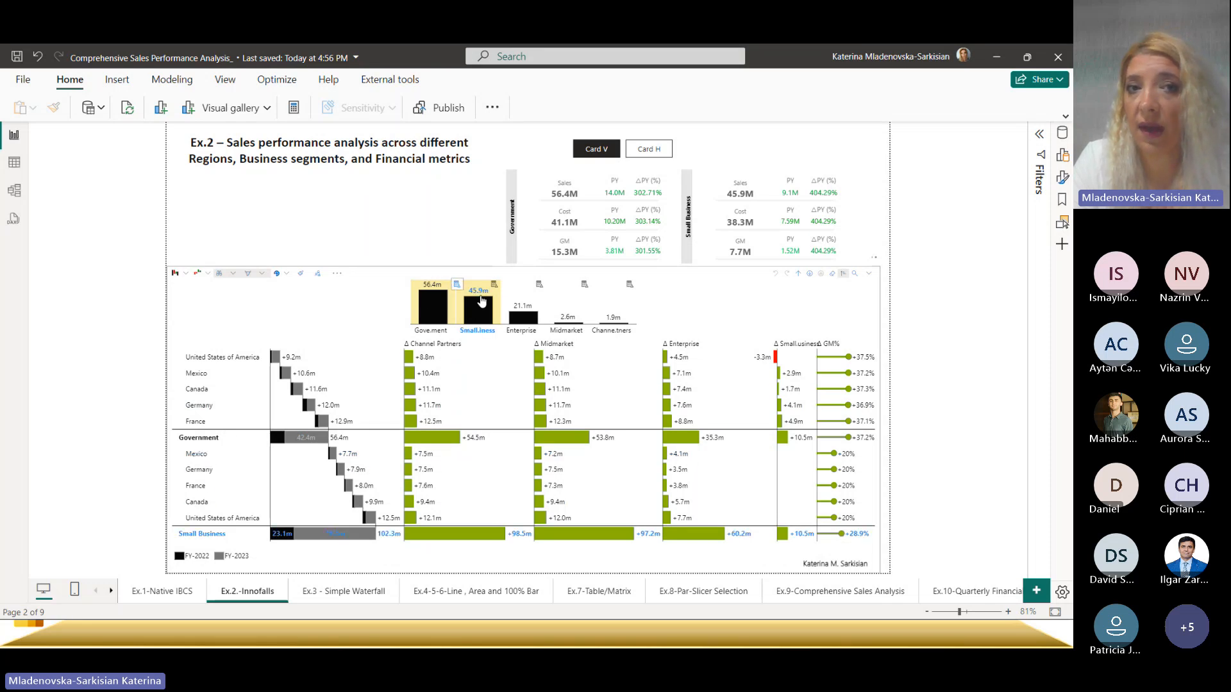
mouse_move(473, 302)
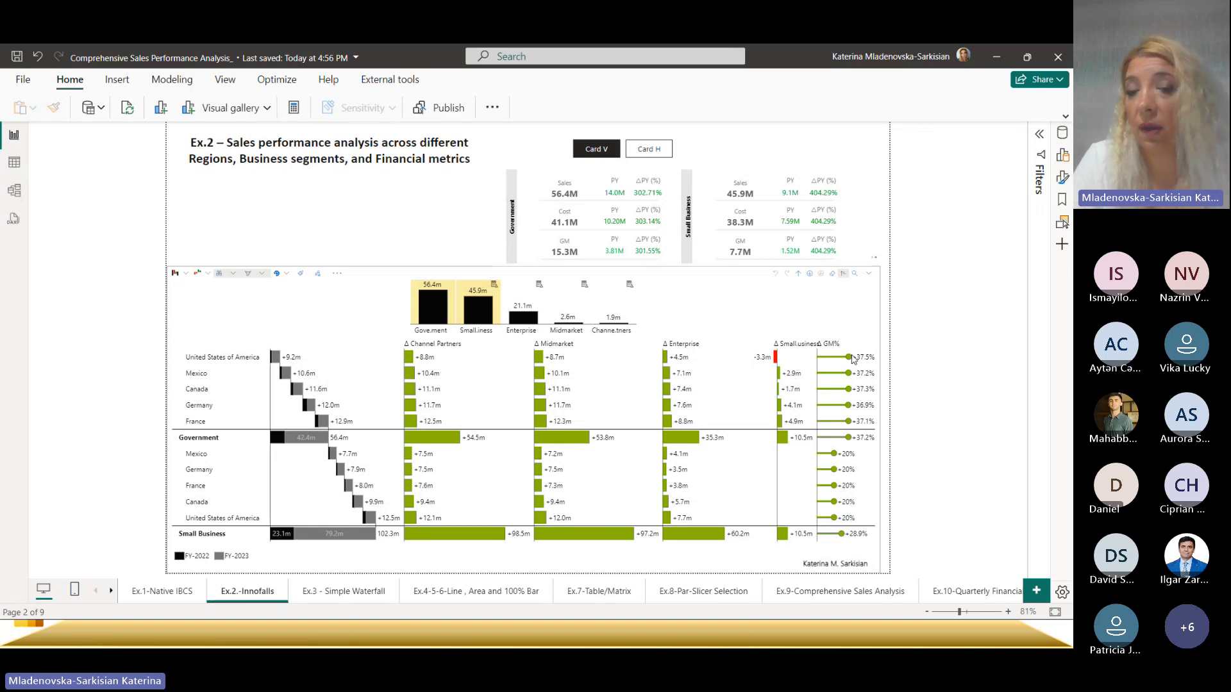
mouse_move(858, 365)
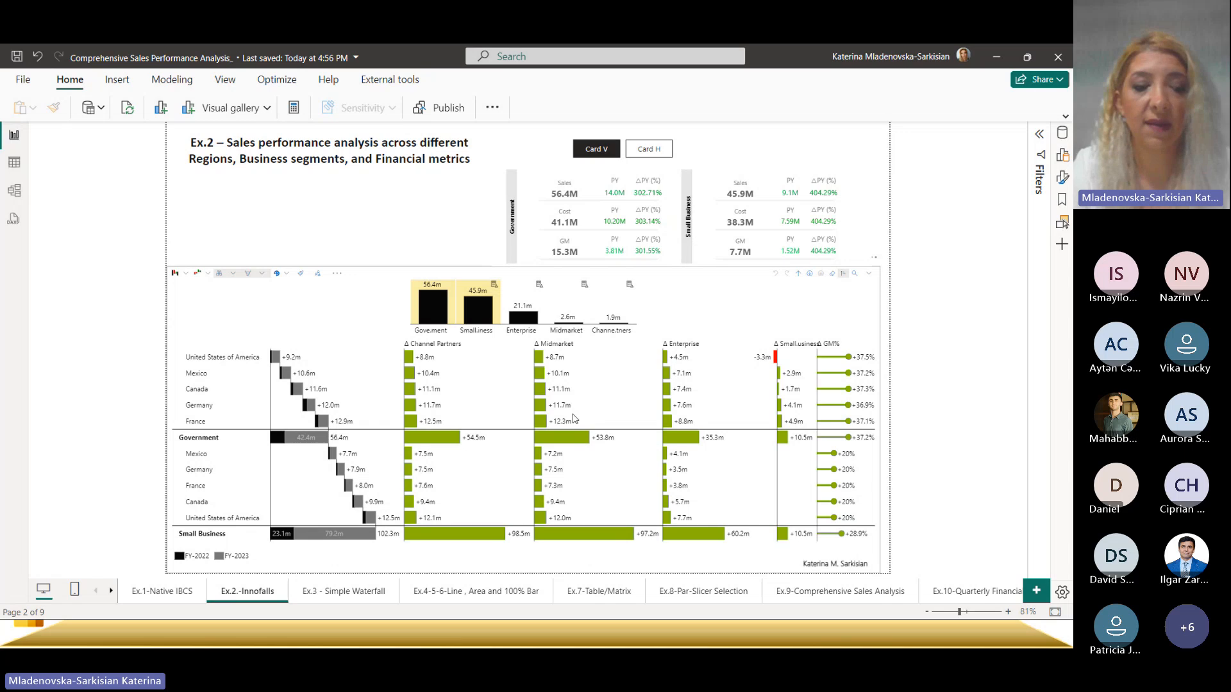
- Switch to the PowerPoint slide show and advance past the Ex.2 (part 2) slide
key(alt+Tab)
key(Tab)
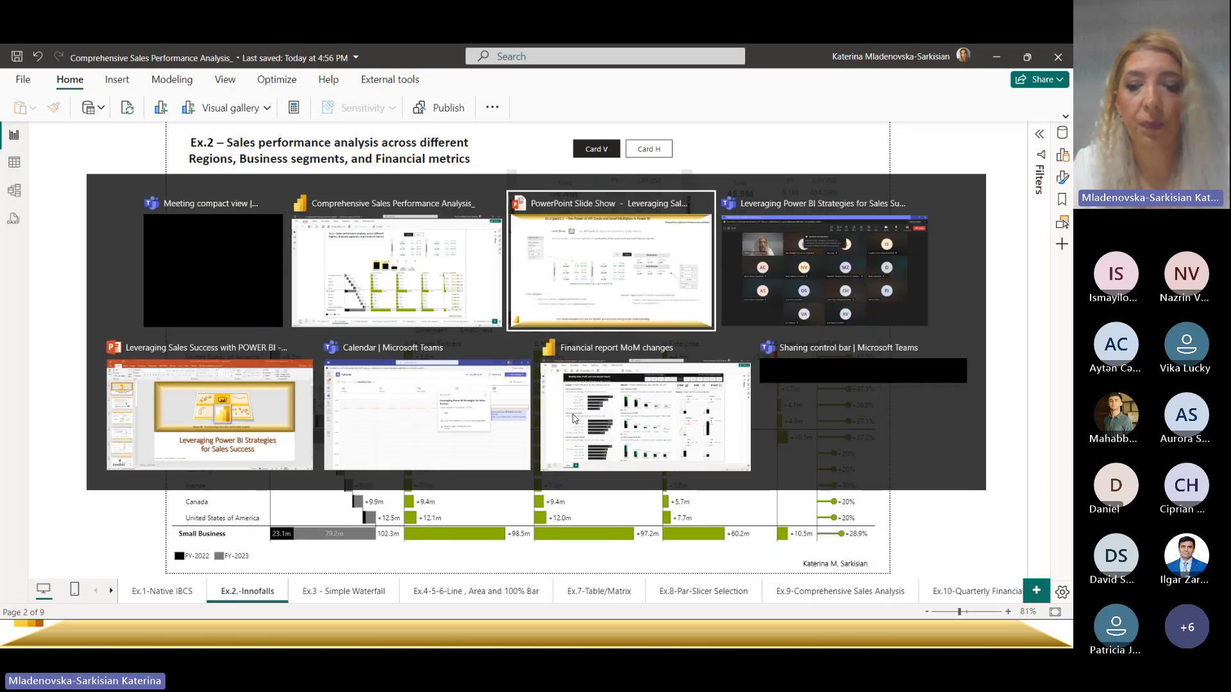
click(828, 340)
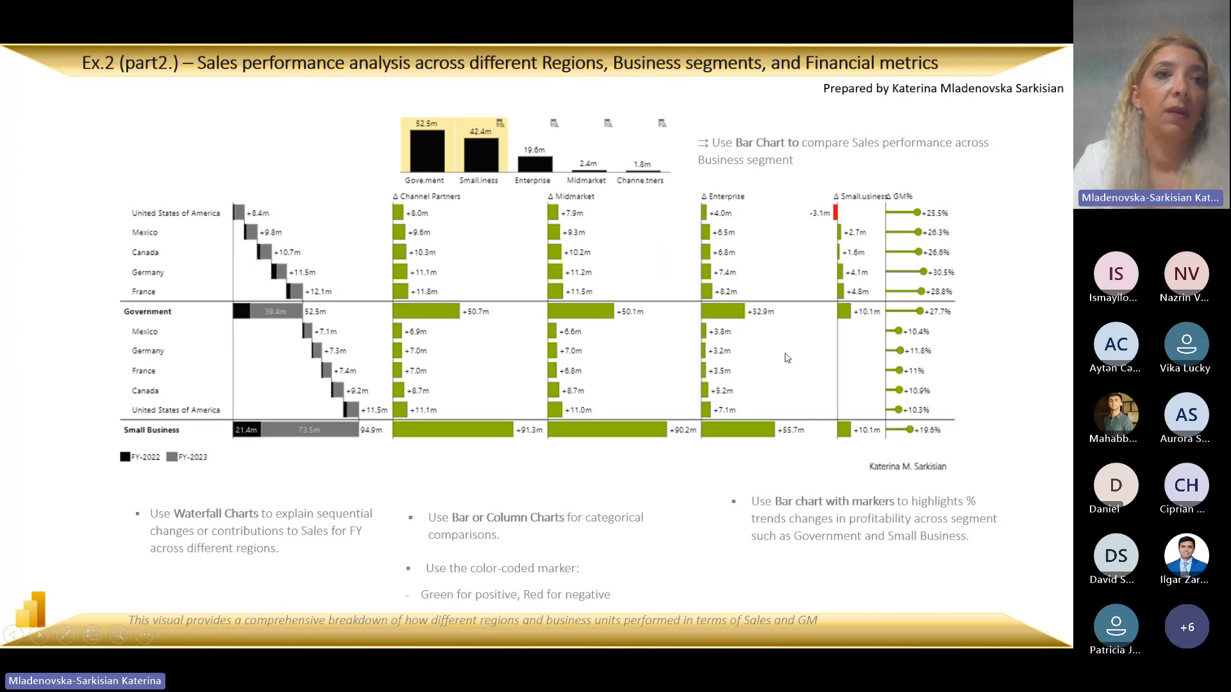
click(788, 358)
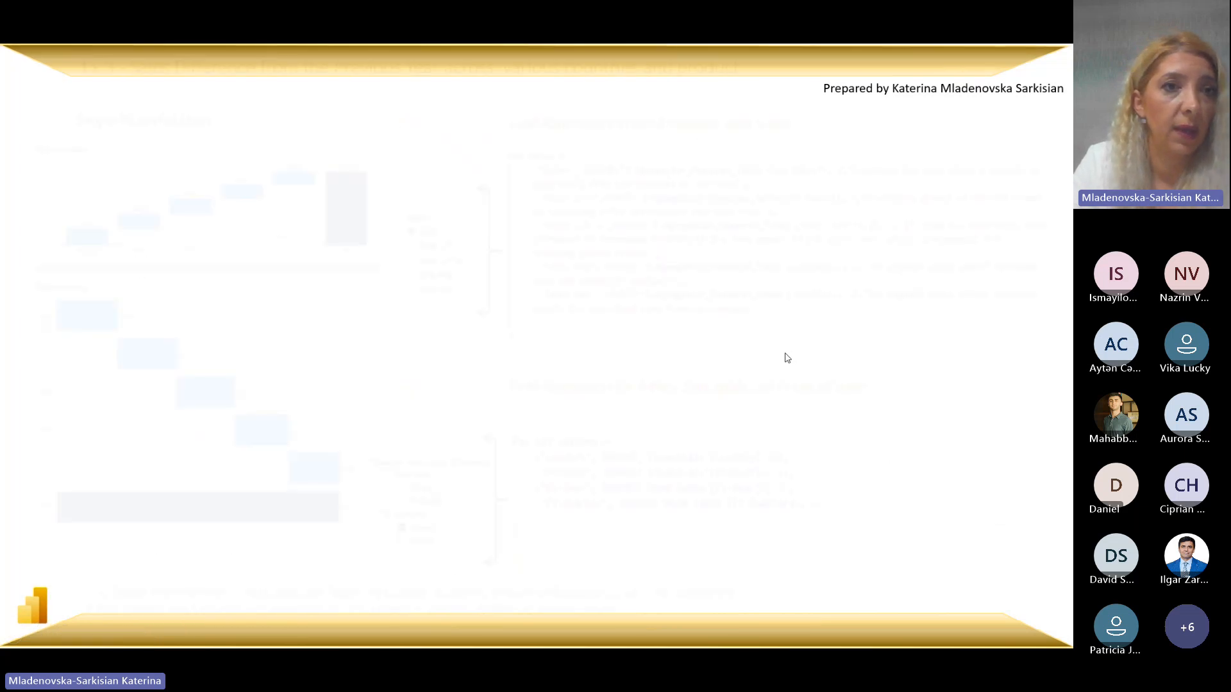
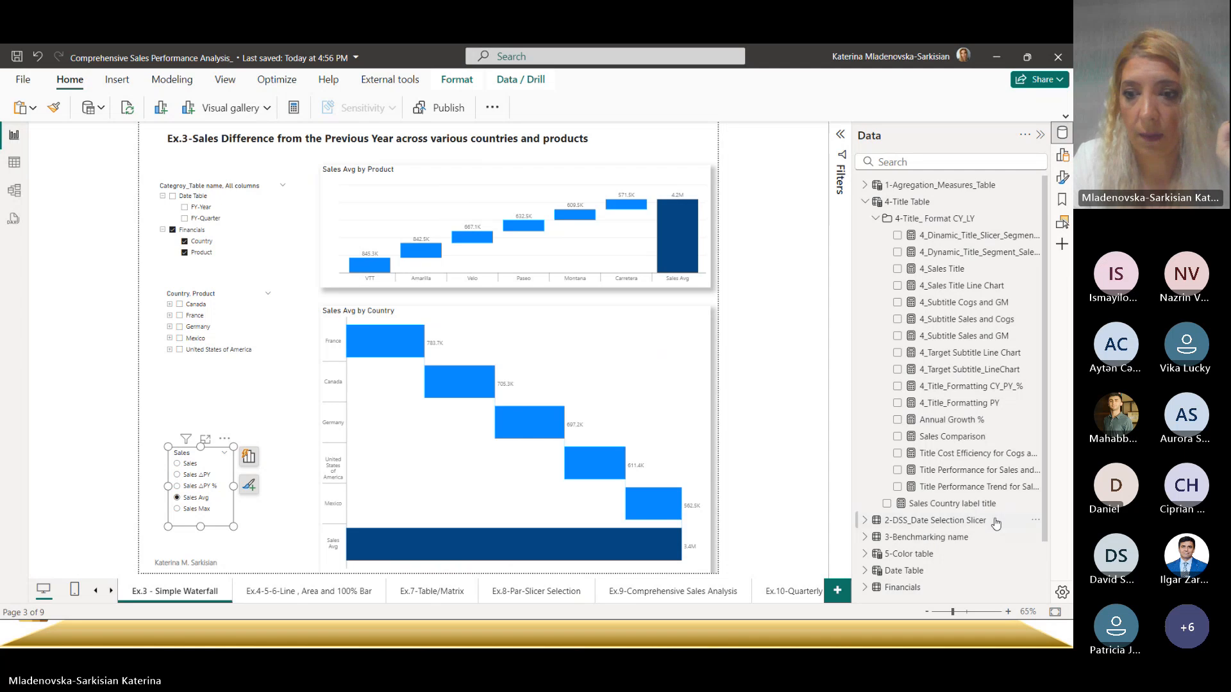
- Open the Par Sales parameter table in table view to inspect its rows and DAX definition
scroll(993, 523, down, 2)
click(899, 590)
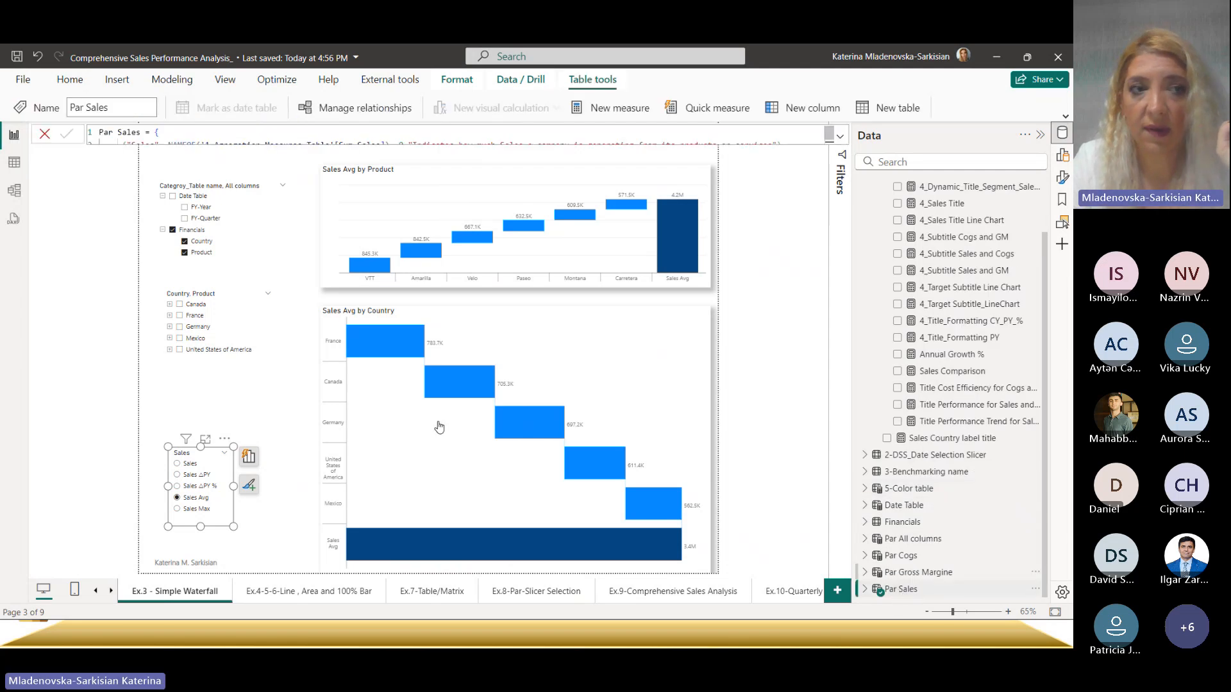
click(14, 163)
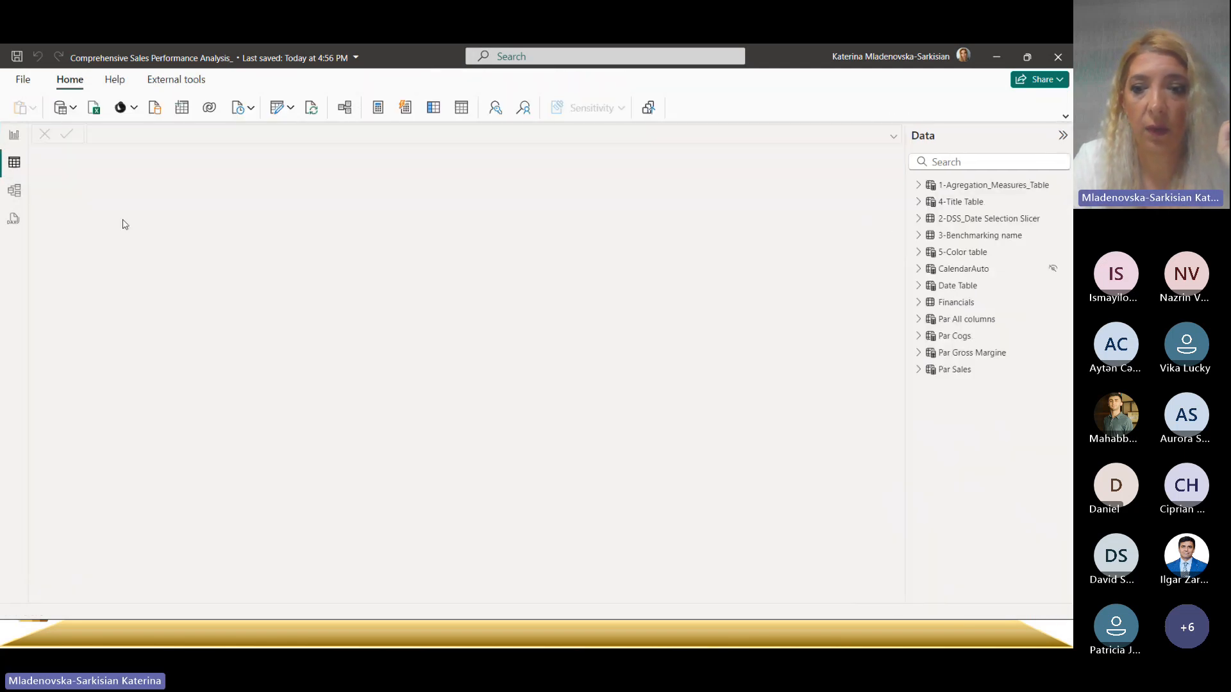
click(973, 370)
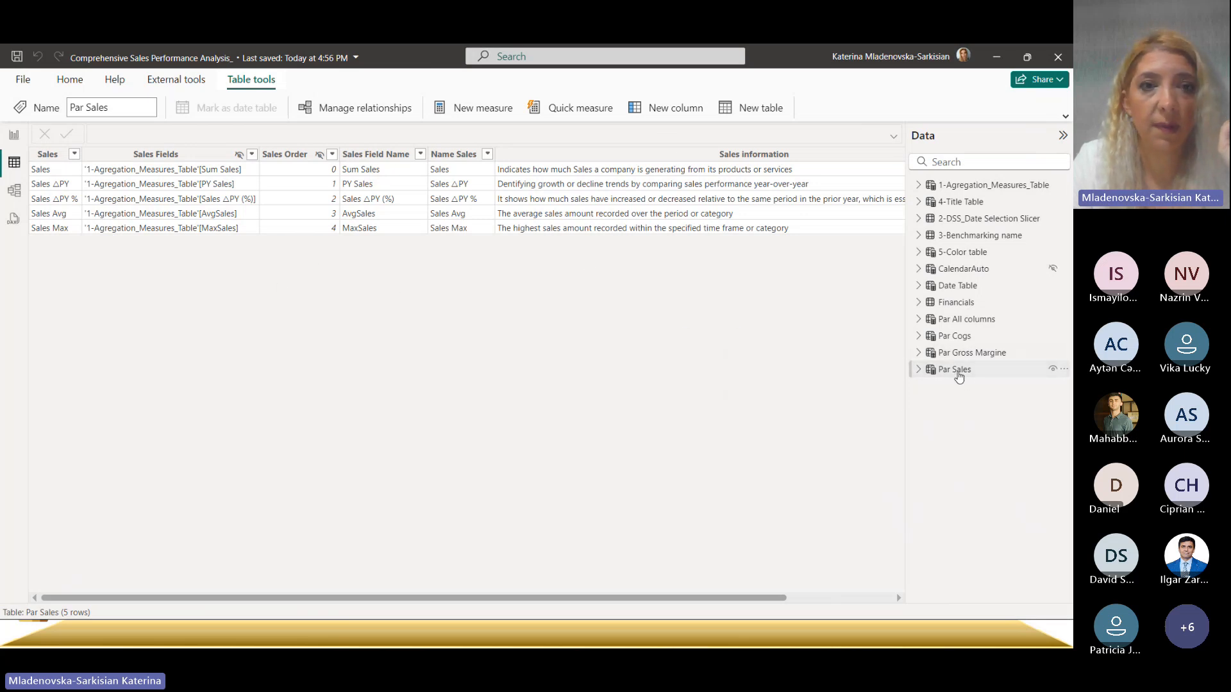
click(959, 372)
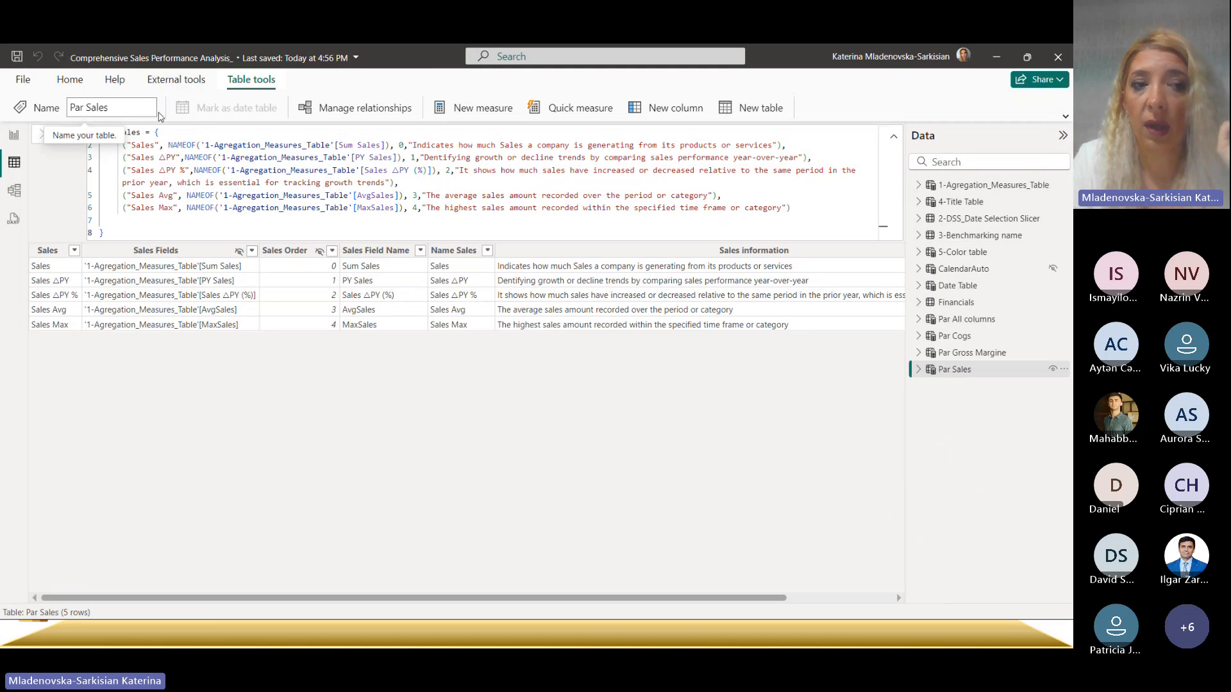
click(70, 80)
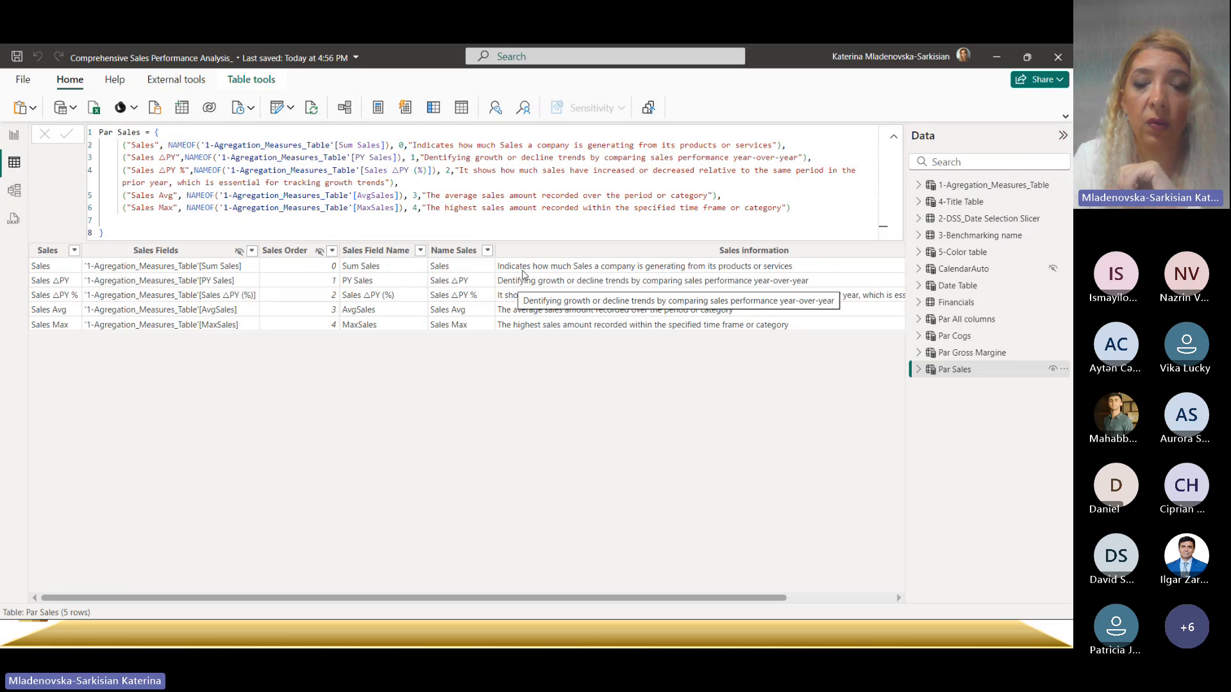
- Inspect the Sales information column against each description in the Par Sales definition, and view the Name Sales column's formula
click(580, 251)
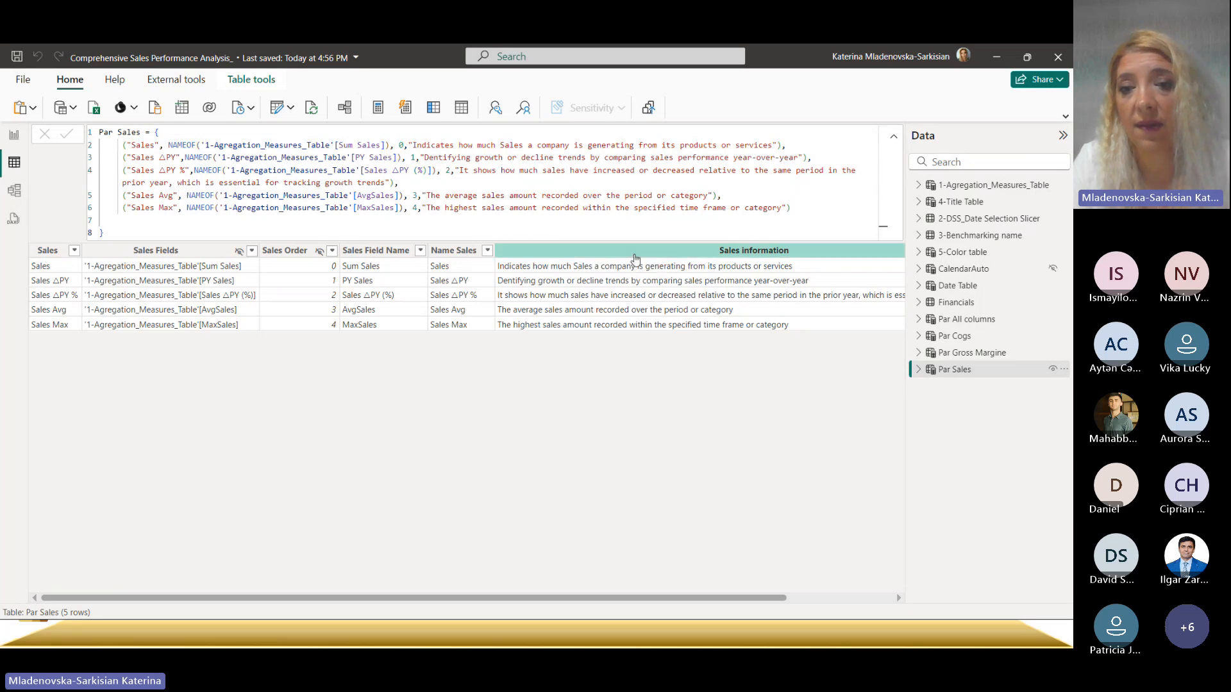
click(634, 254)
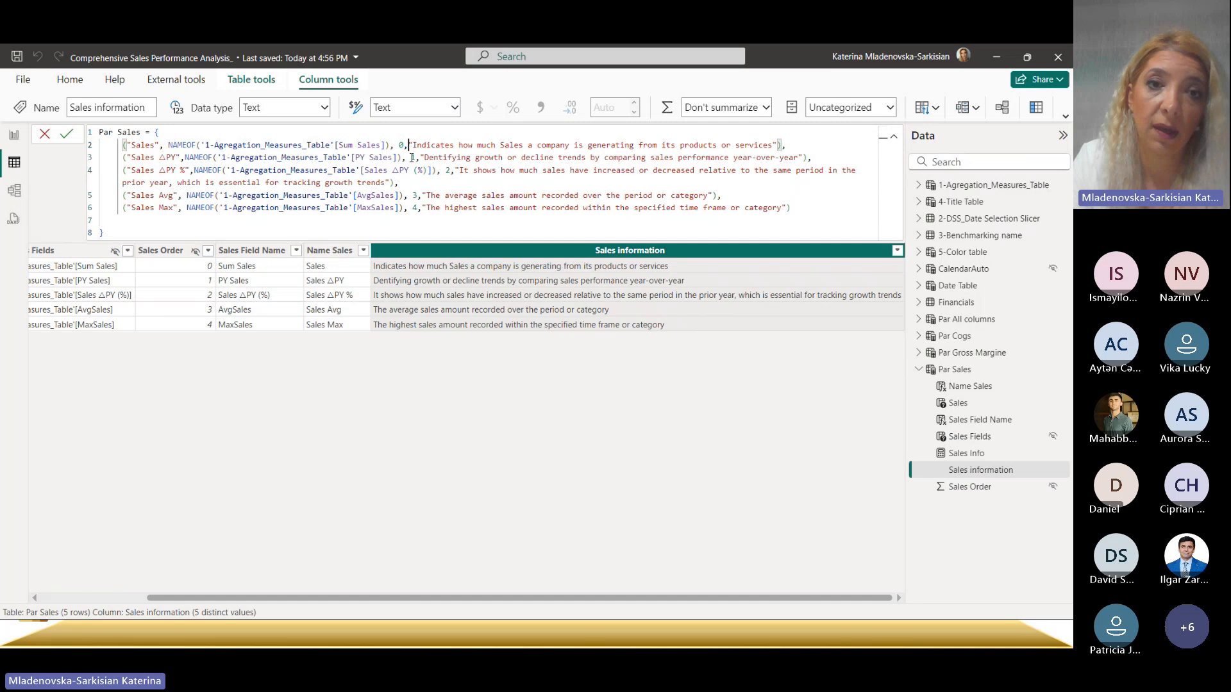
click(414, 157)
click(452, 171)
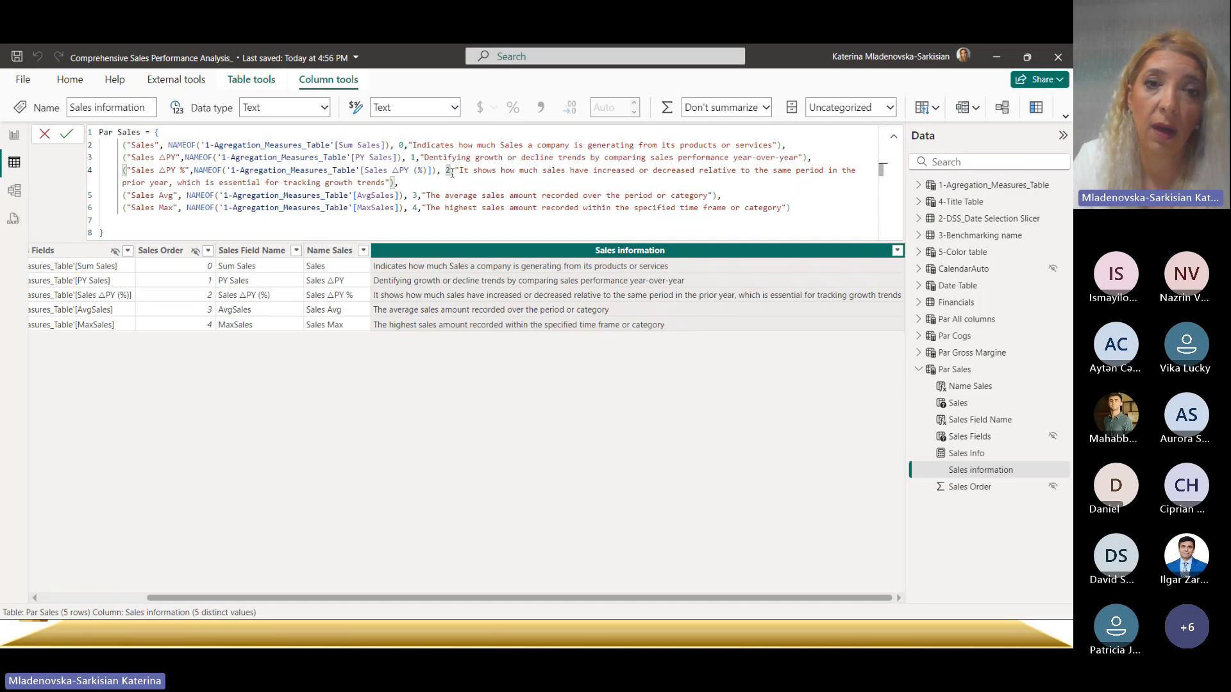
click(418, 196)
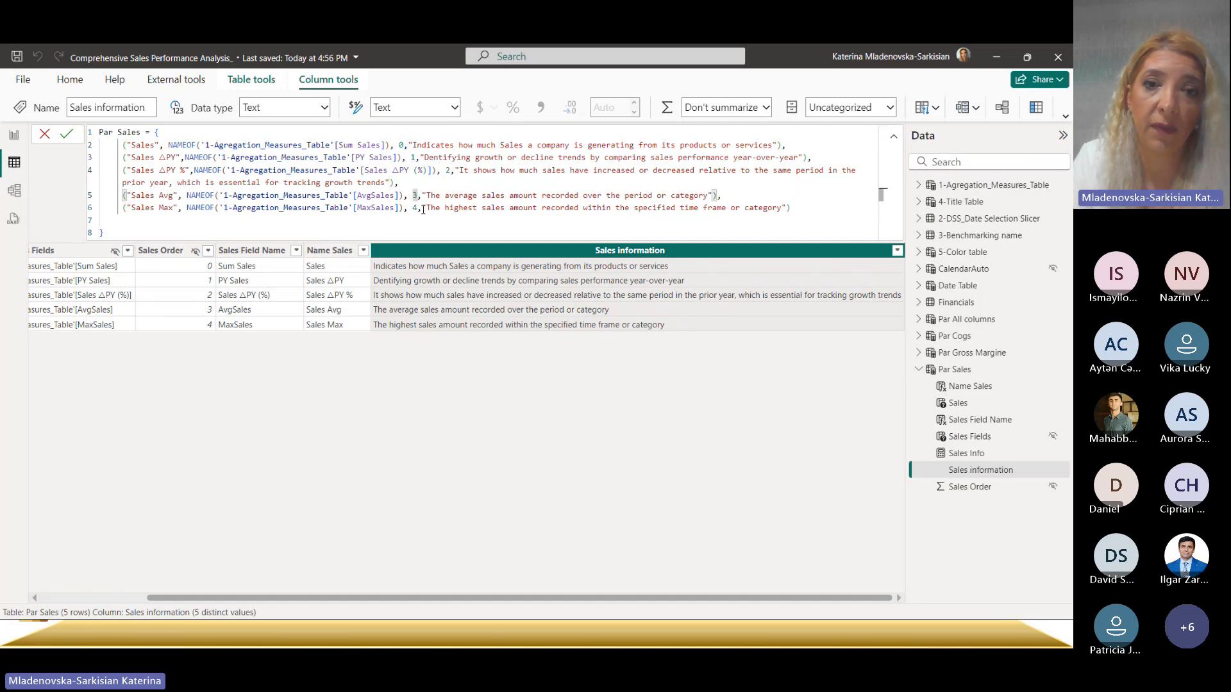
click(423, 209)
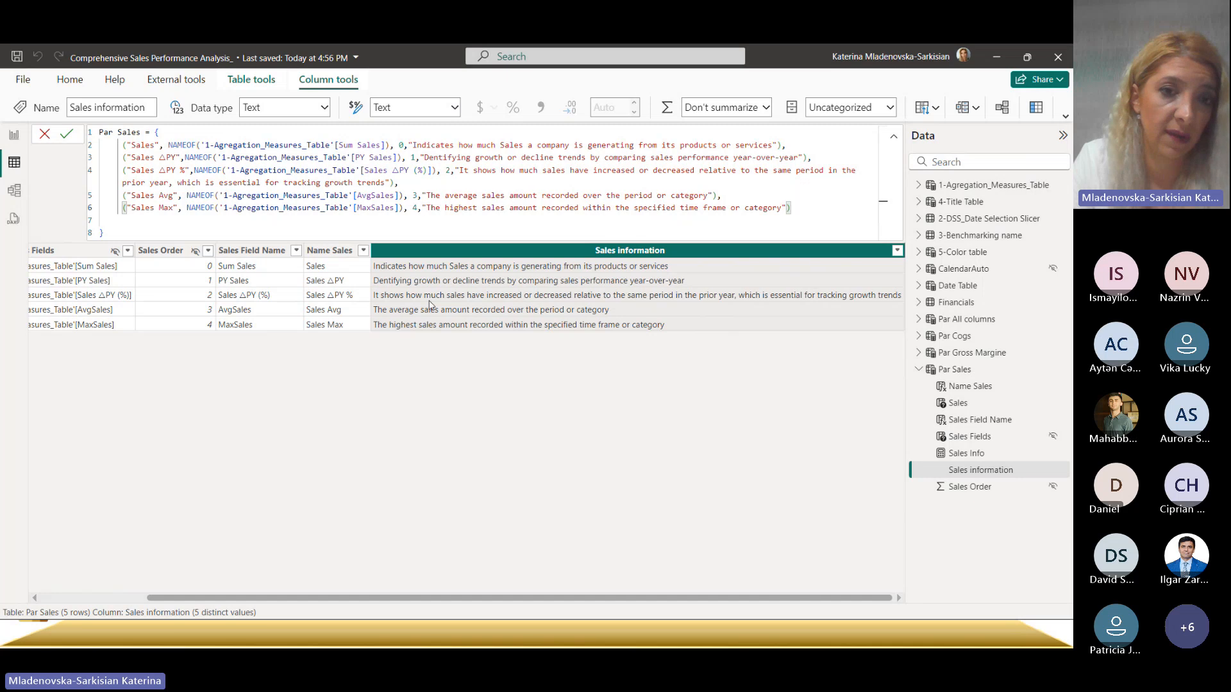
click(331, 250)
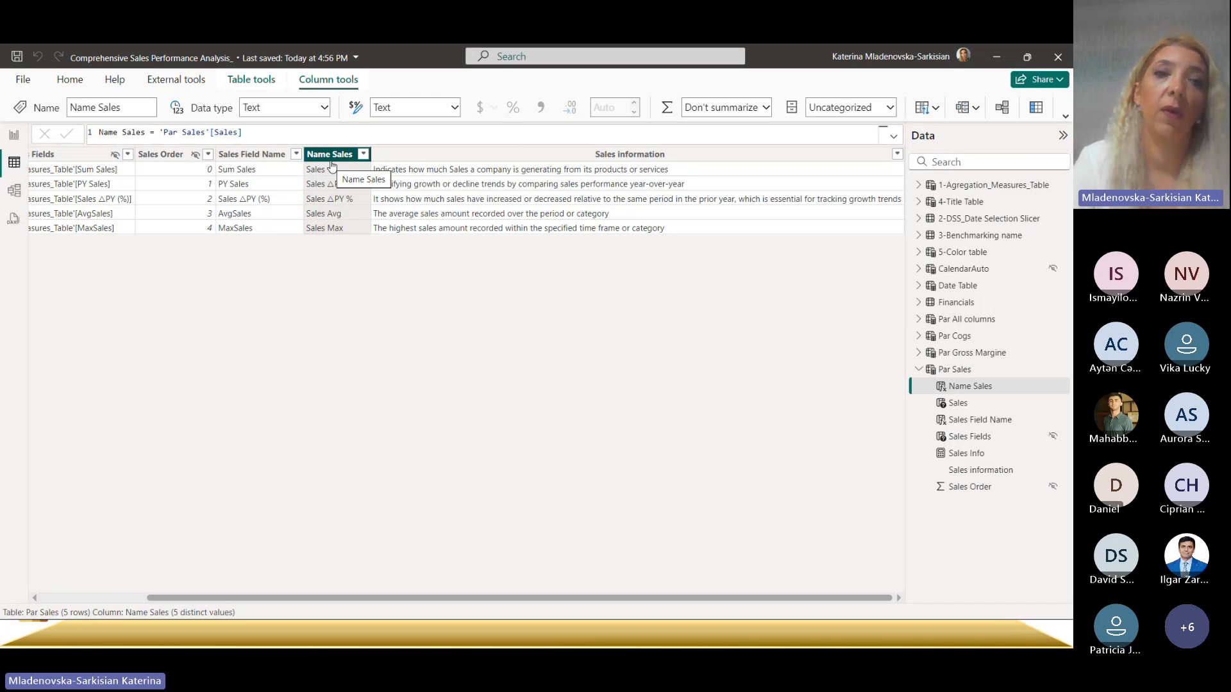
- View the Par All columns table and the DAX formula of its Categroy_Table name column
click(967, 321)
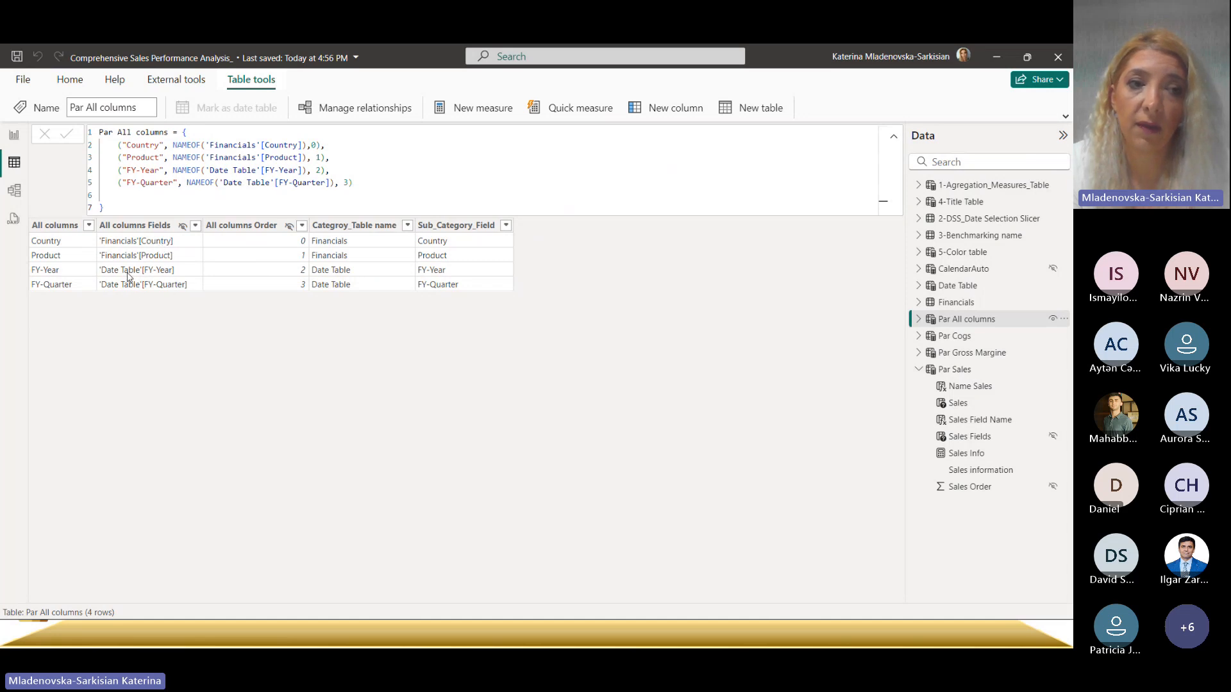
click(346, 225)
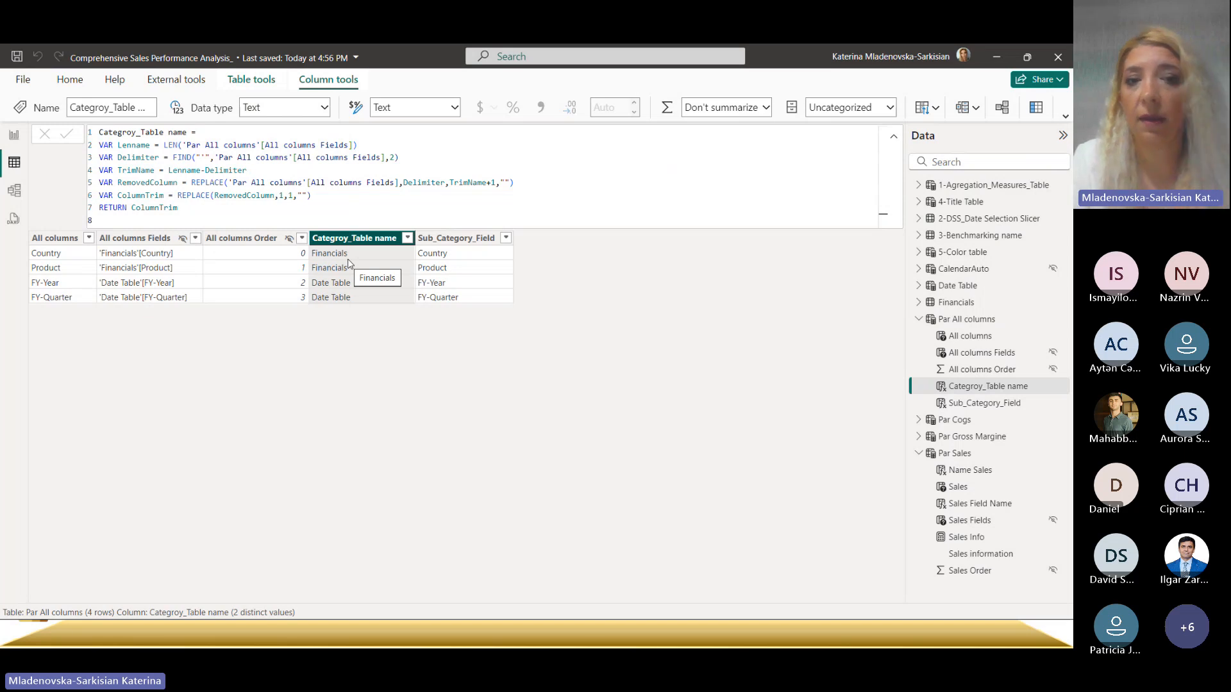
click(443, 240)
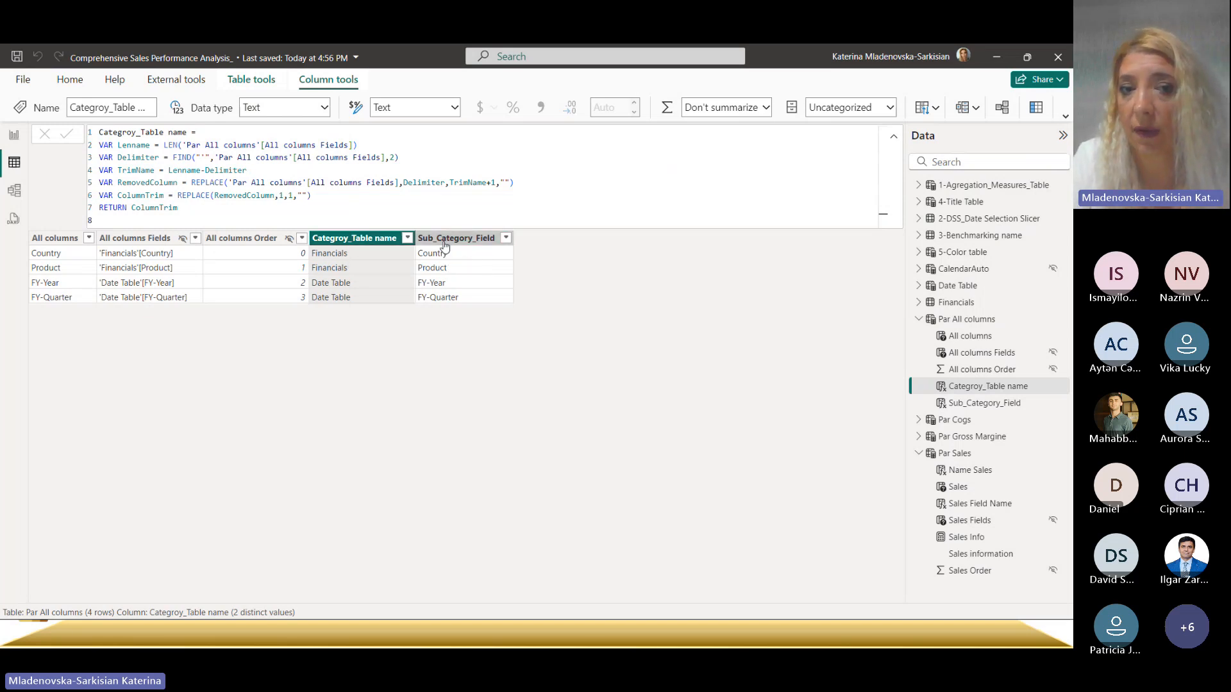
- Return to the report view and clear and reselect Product under Financials in the All columns slicer, keeping Country selected
click(14, 137)
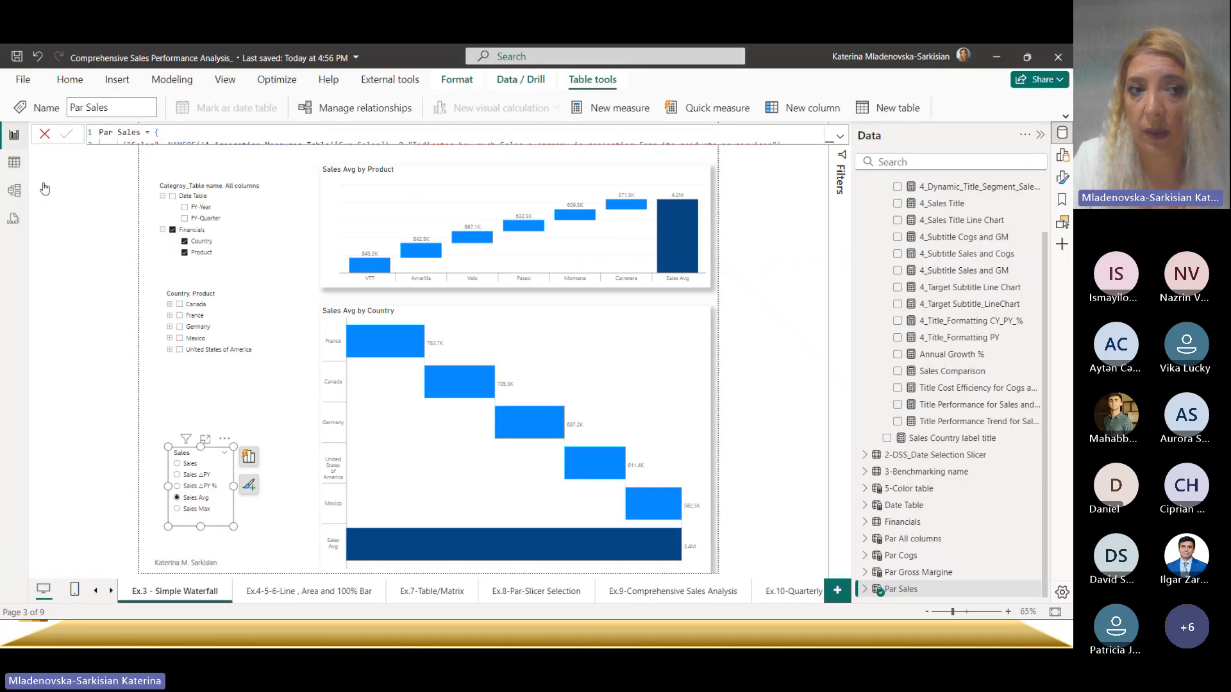
click(206, 253)
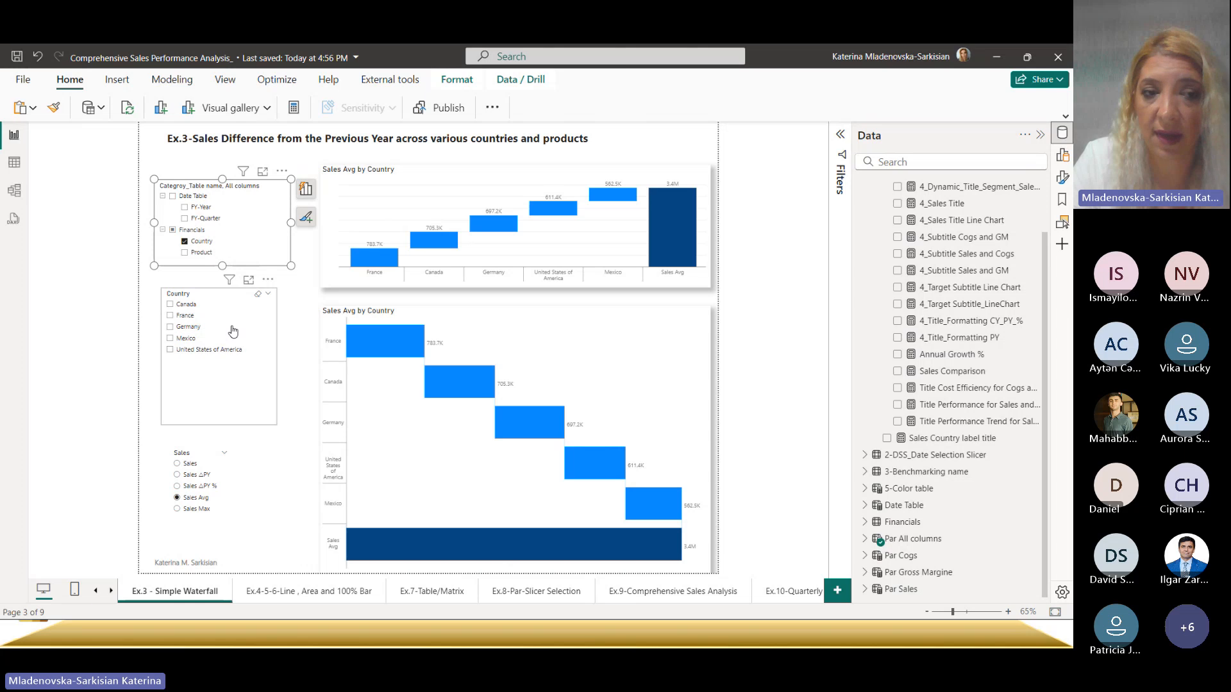
click(185, 255)
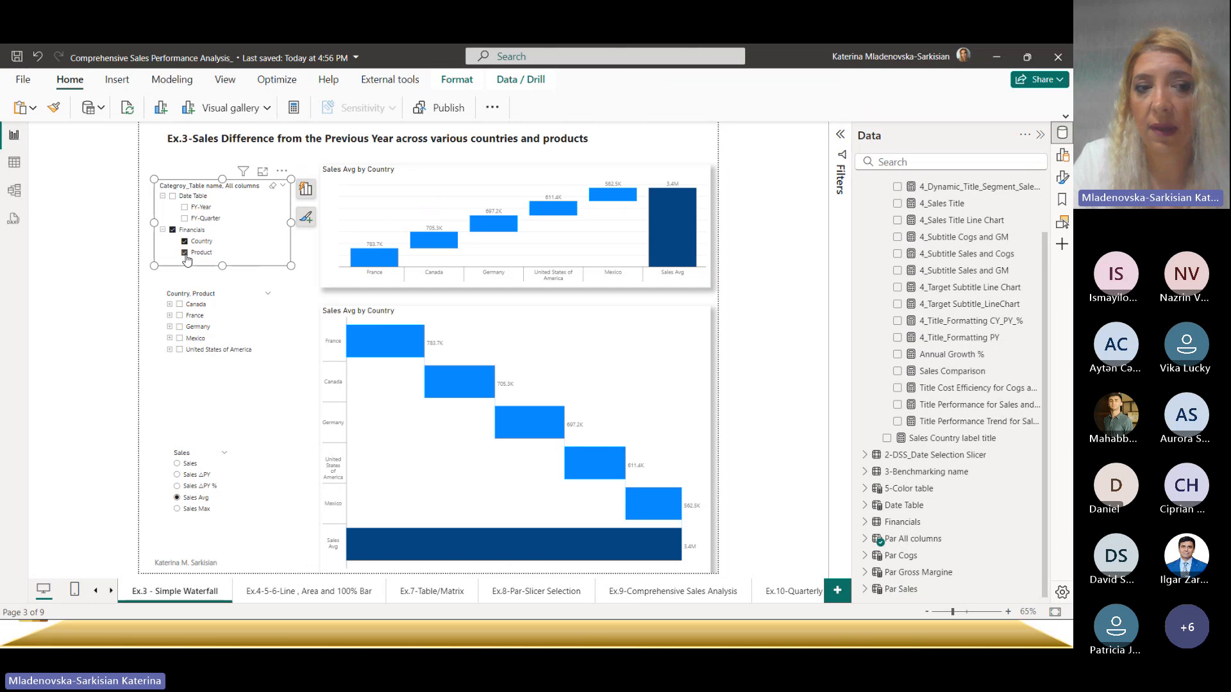
- Expand Canada in the Country, Product slicer to list its products, leaving the country unselected
click(170, 311)
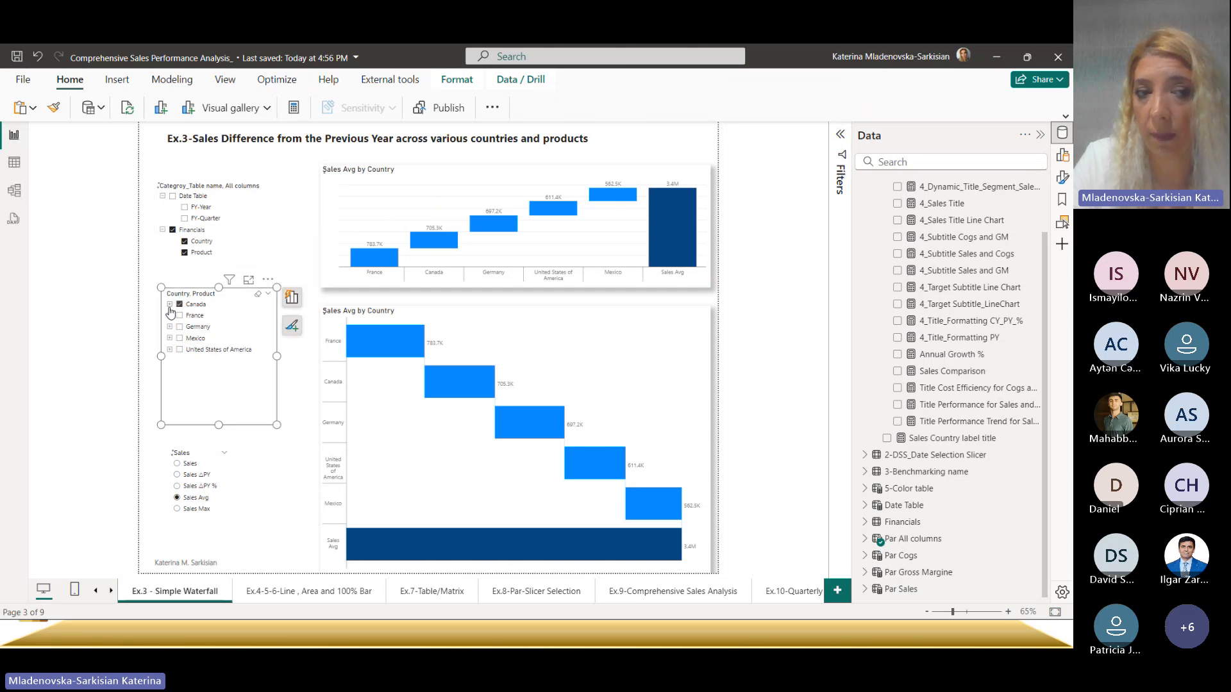
click(170, 311)
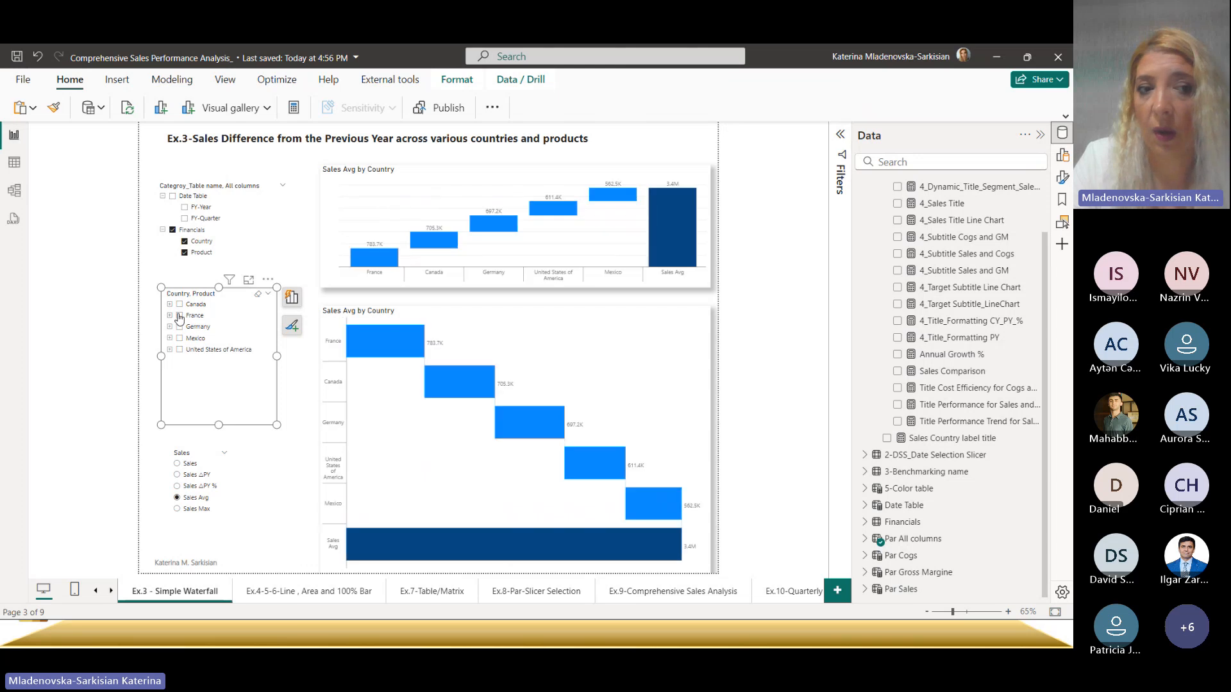
click(170, 307)
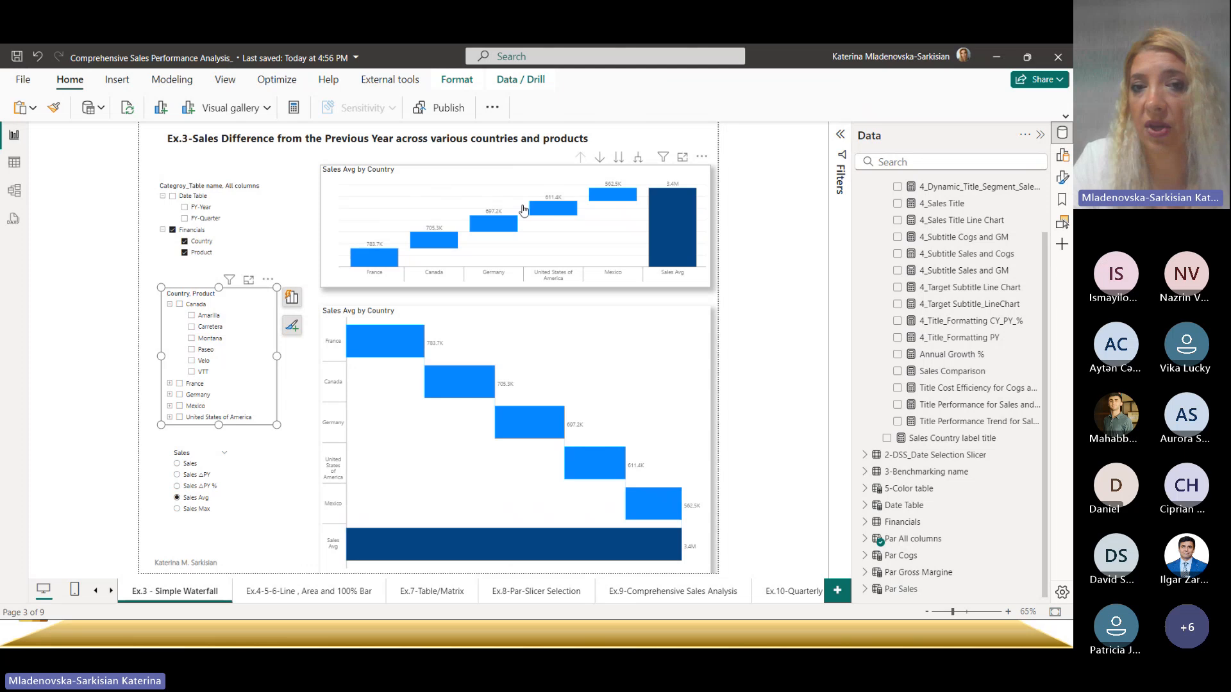
- Drill the upper waterfall chart down to products and back up to countries, and set the measure slicer to Sales
click(617, 160)
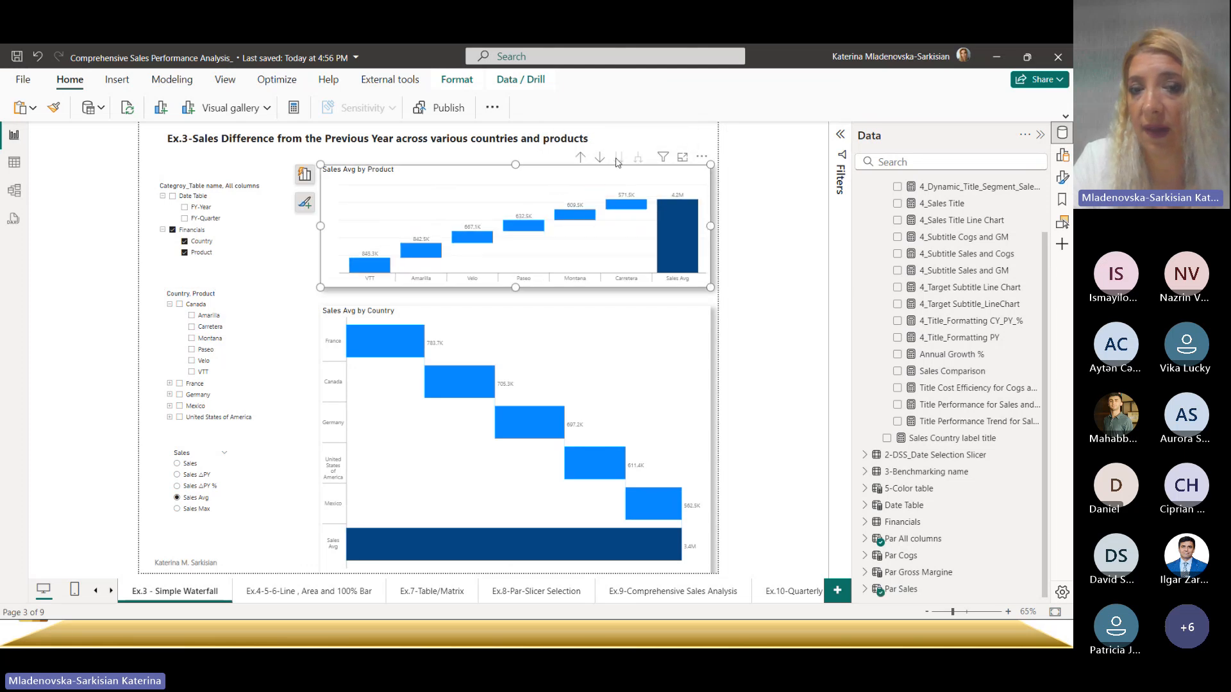
click(581, 159)
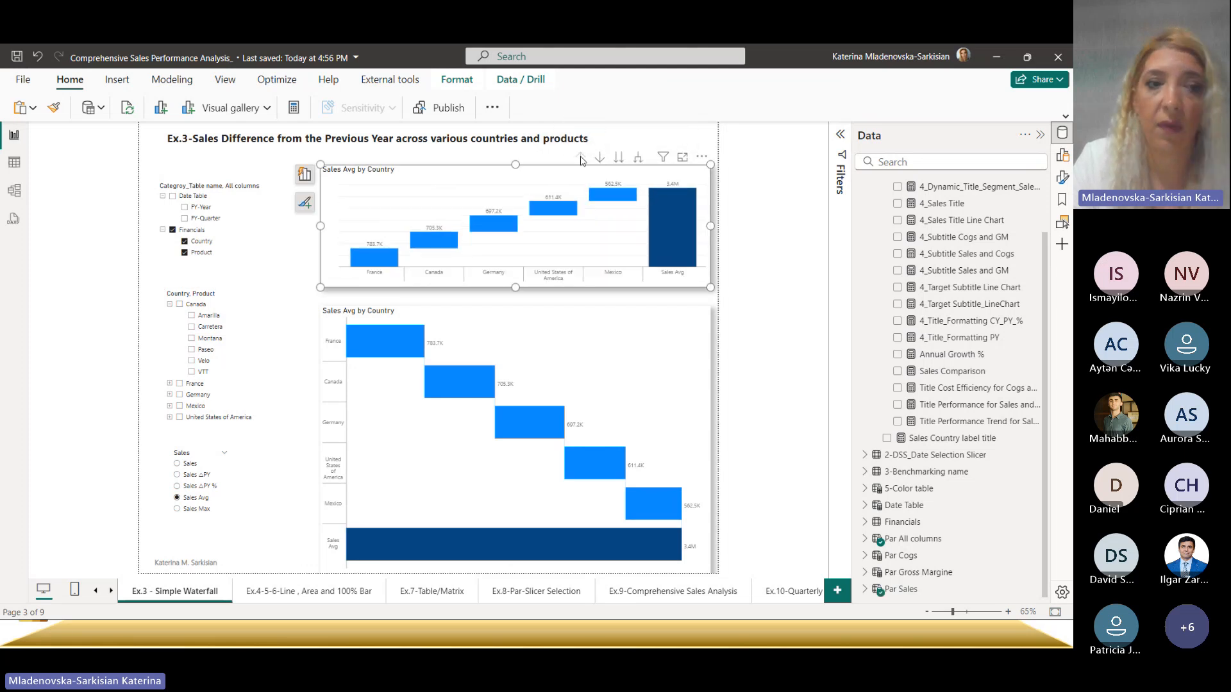
click(177, 464)
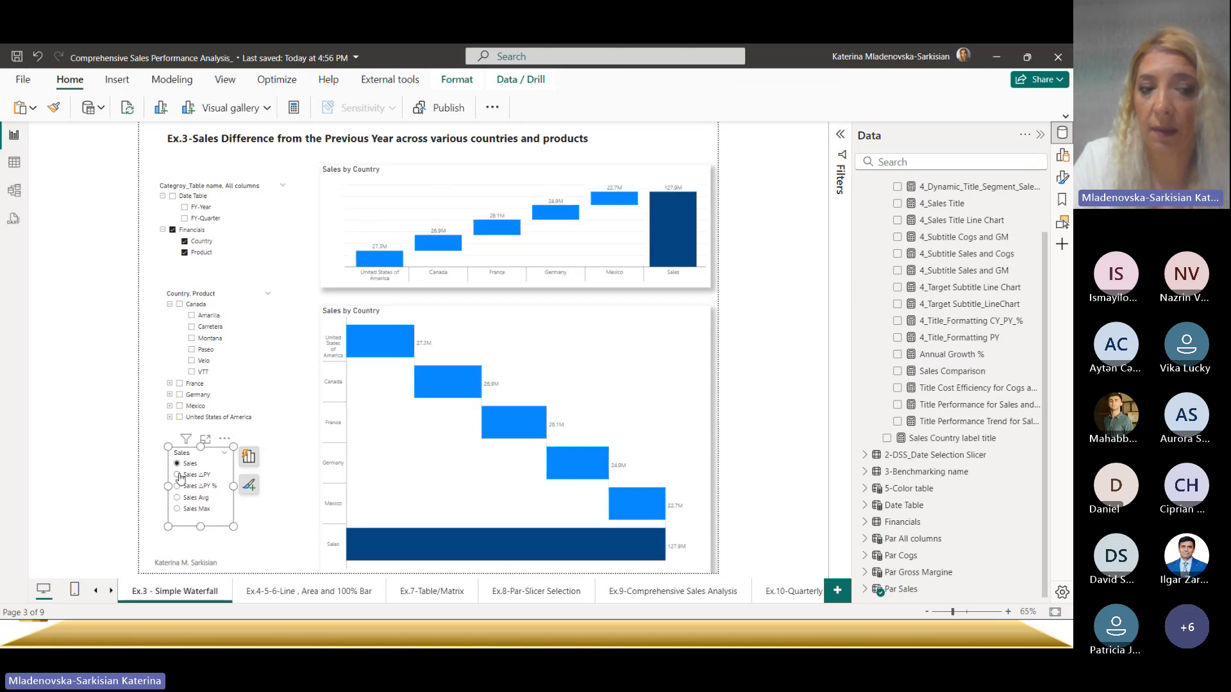
- Switch the measure slicer through Sales △PY and Sales Avg to Sales Max for both waterfall charts
click(178, 475)
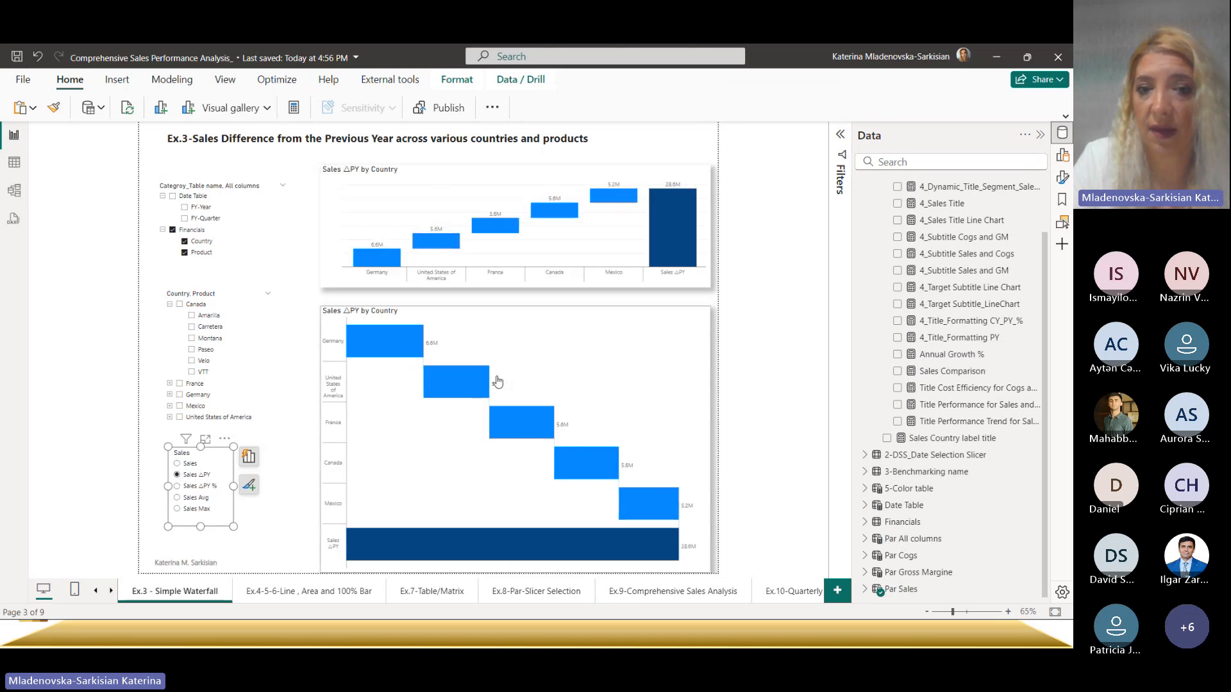
click(193, 503)
click(196, 510)
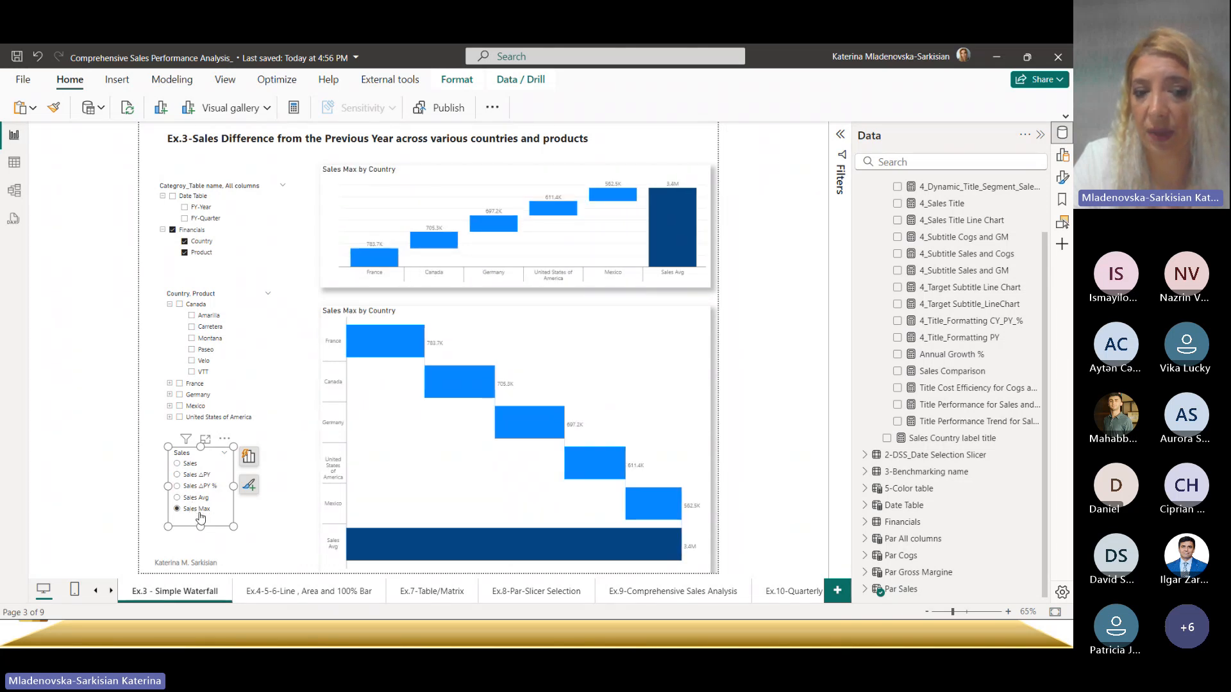
- Switch to the running PowerPoint slide show and advance it to the next slide
key(alt+Tab)
key(alt+Tab)
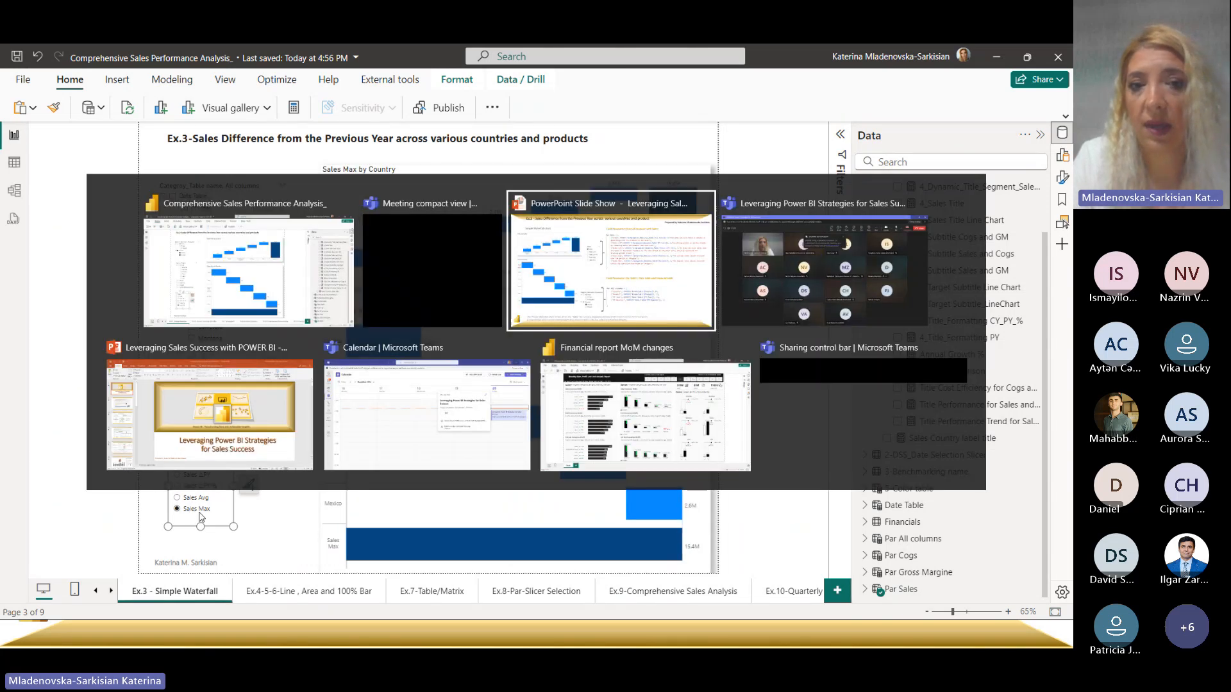
key(Right)
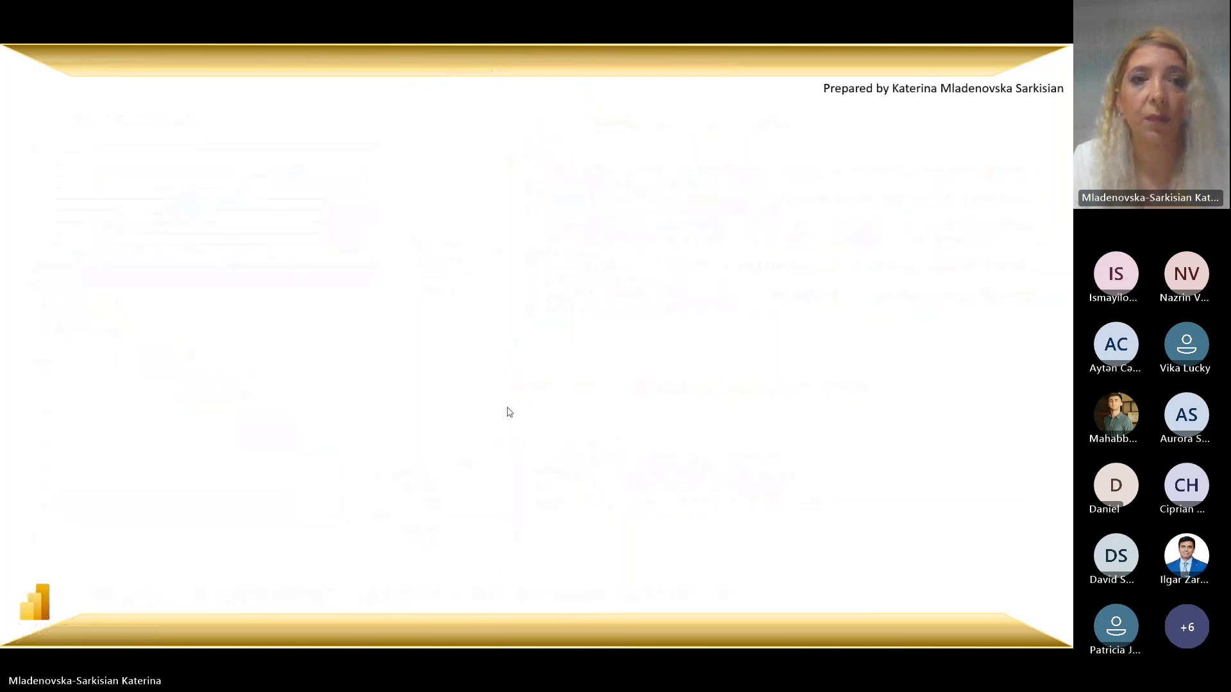
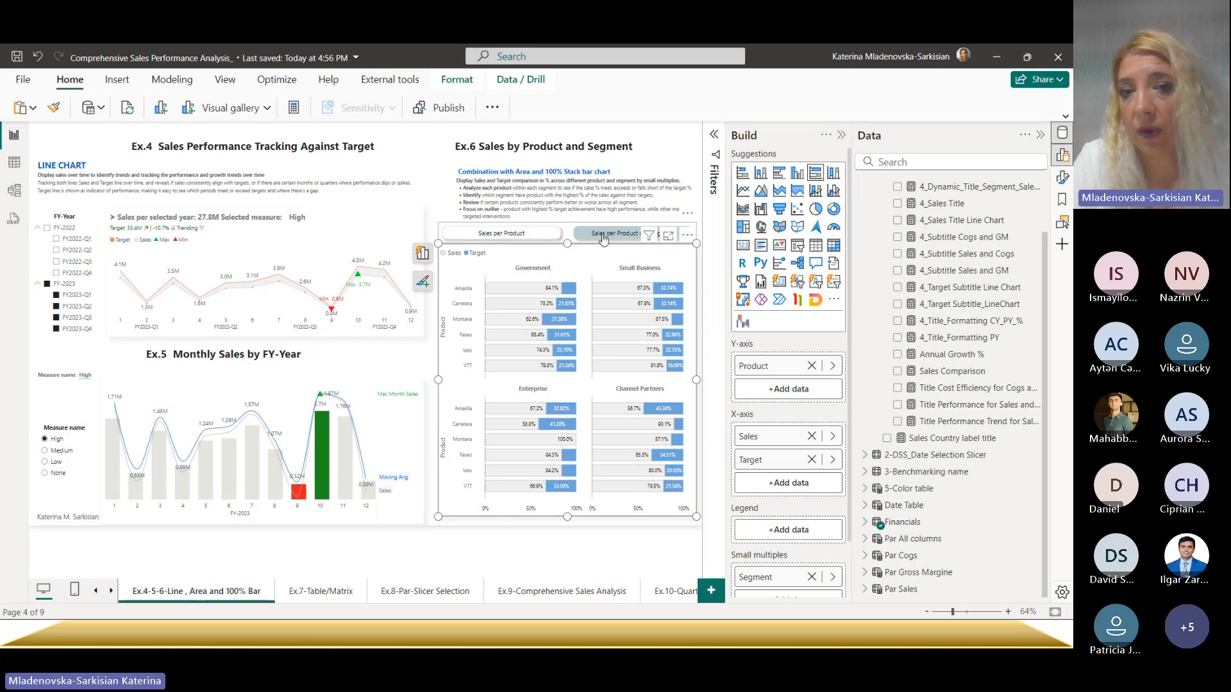
- Switch the Ex.6 visual to the Sales per Product area charts and set the Measure name slicer to Low
click(512, 237)
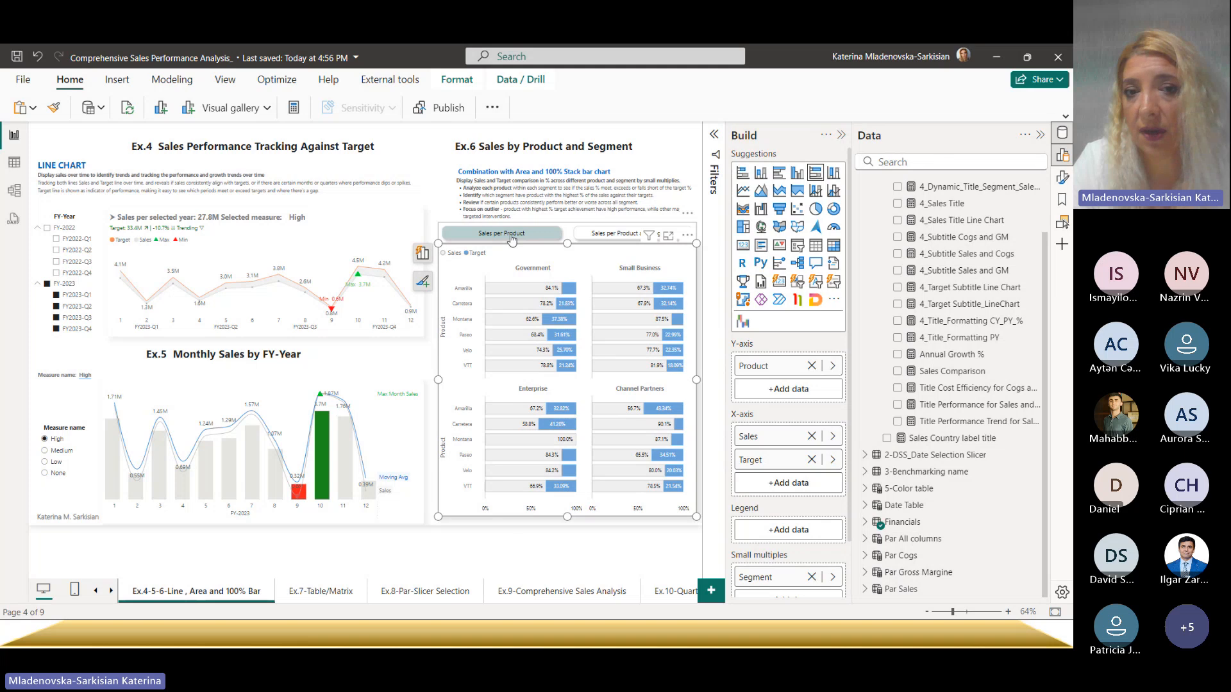
click(612, 237)
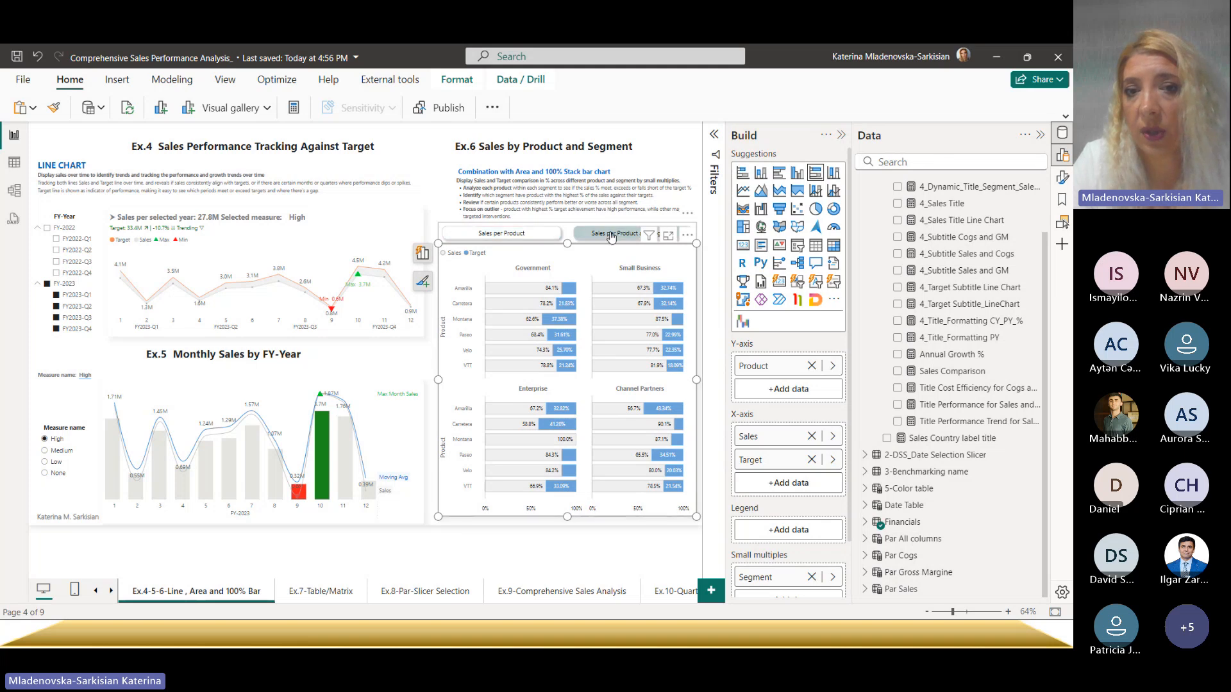
click(526, 236)
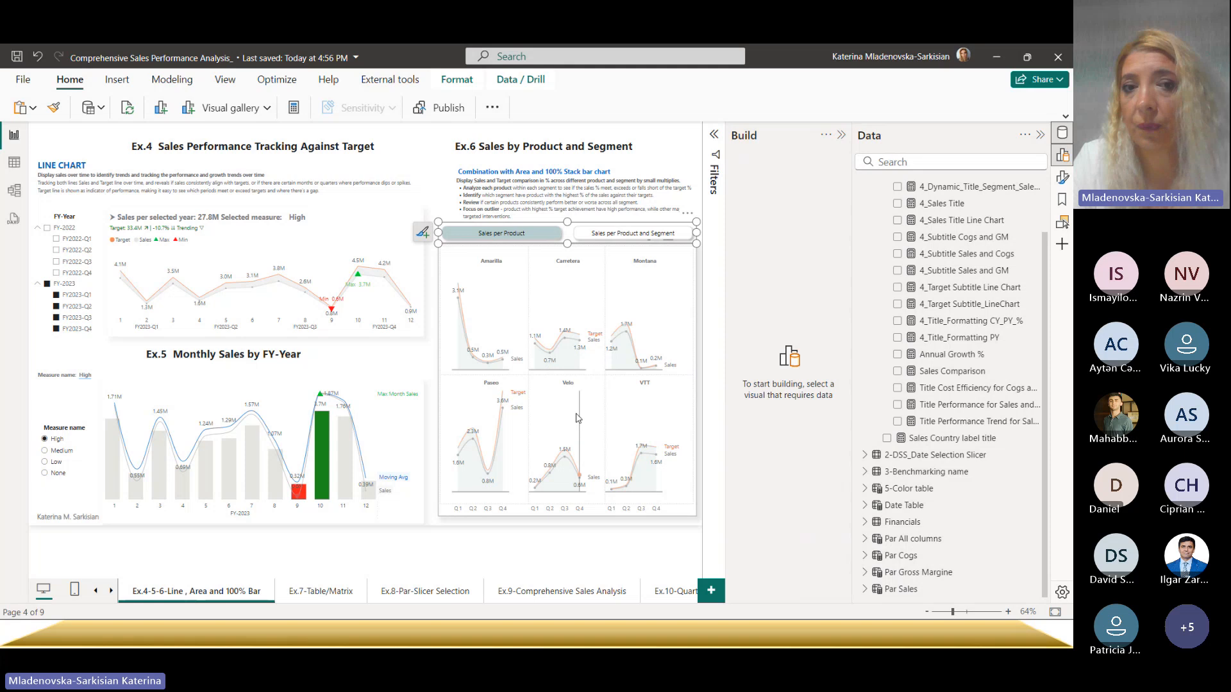
mouse_move(538, 315)
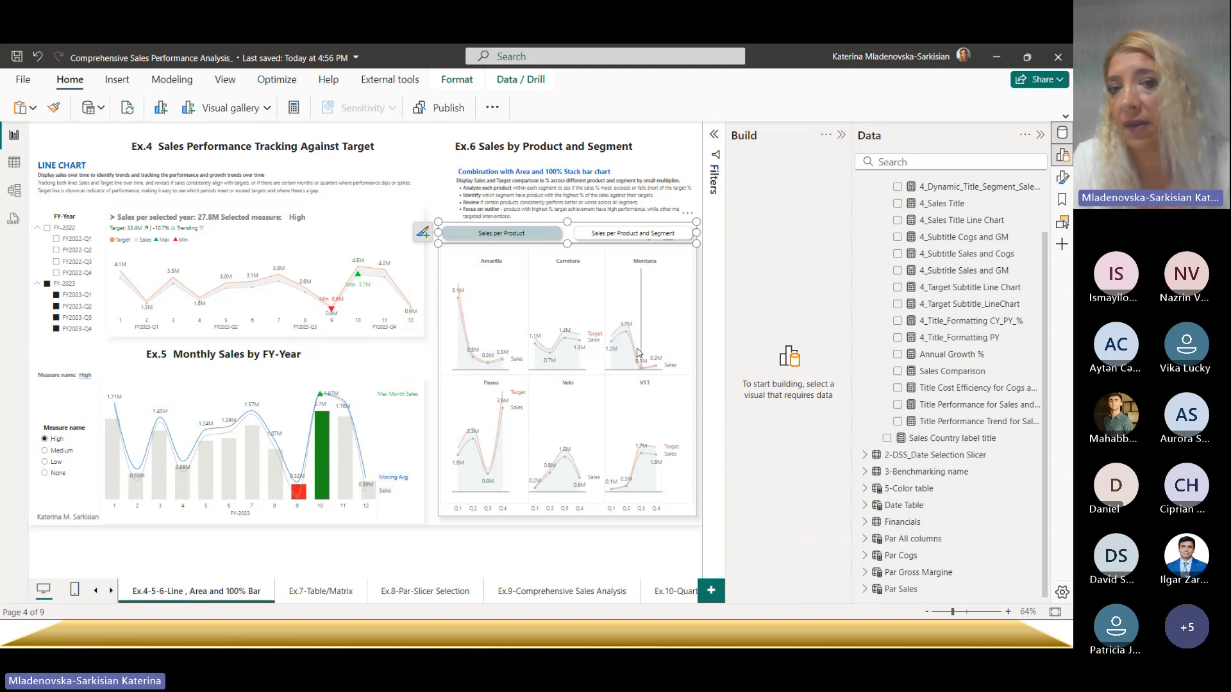
mouse_move(638, 350)
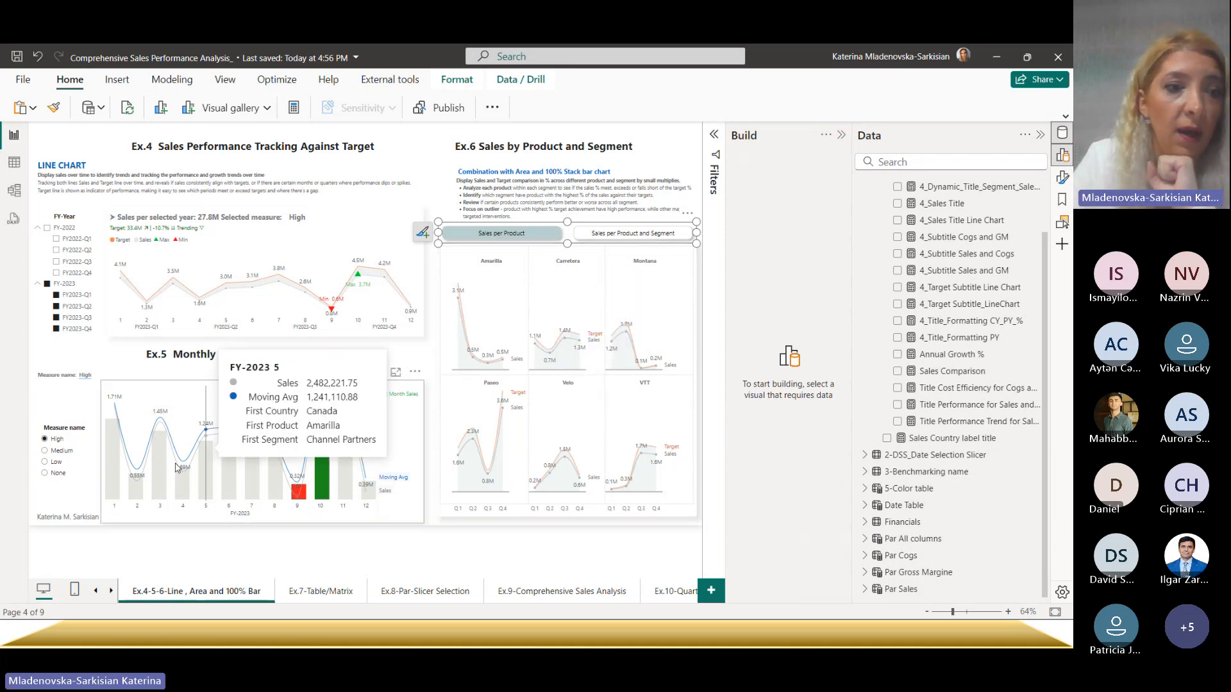
click(58, 453)
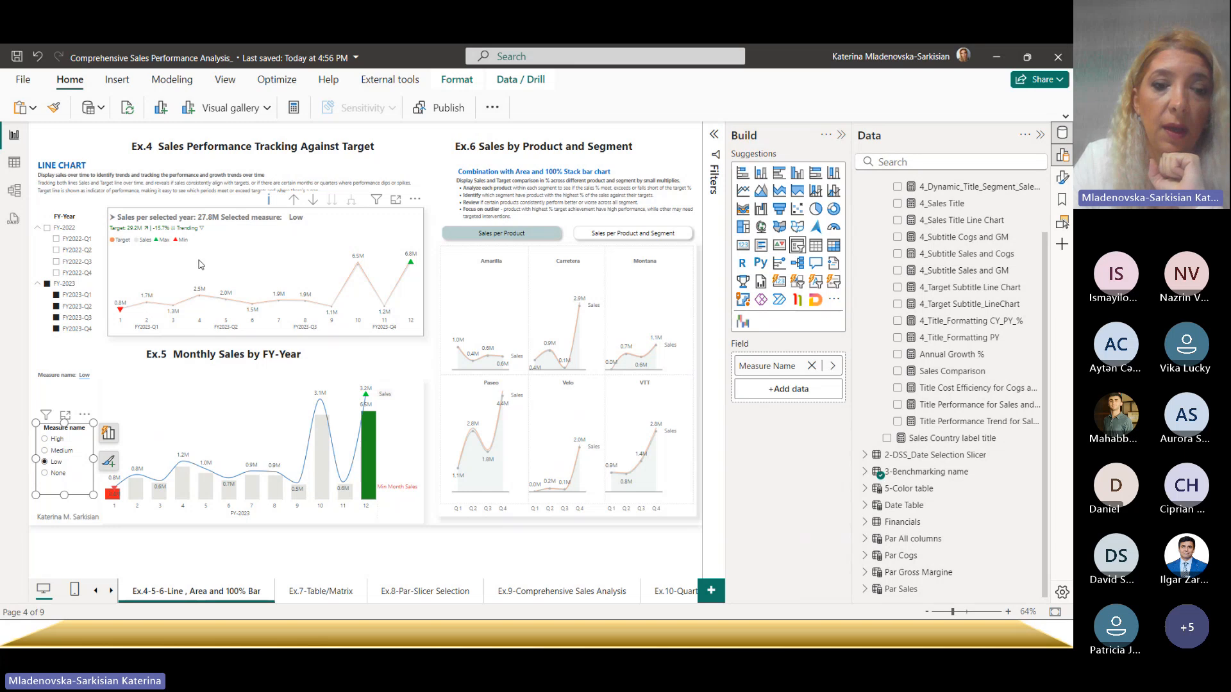
- Open the Ex.7-Table/Matrix page and view its Table version before returning to the Matrix version
click(315, 591)
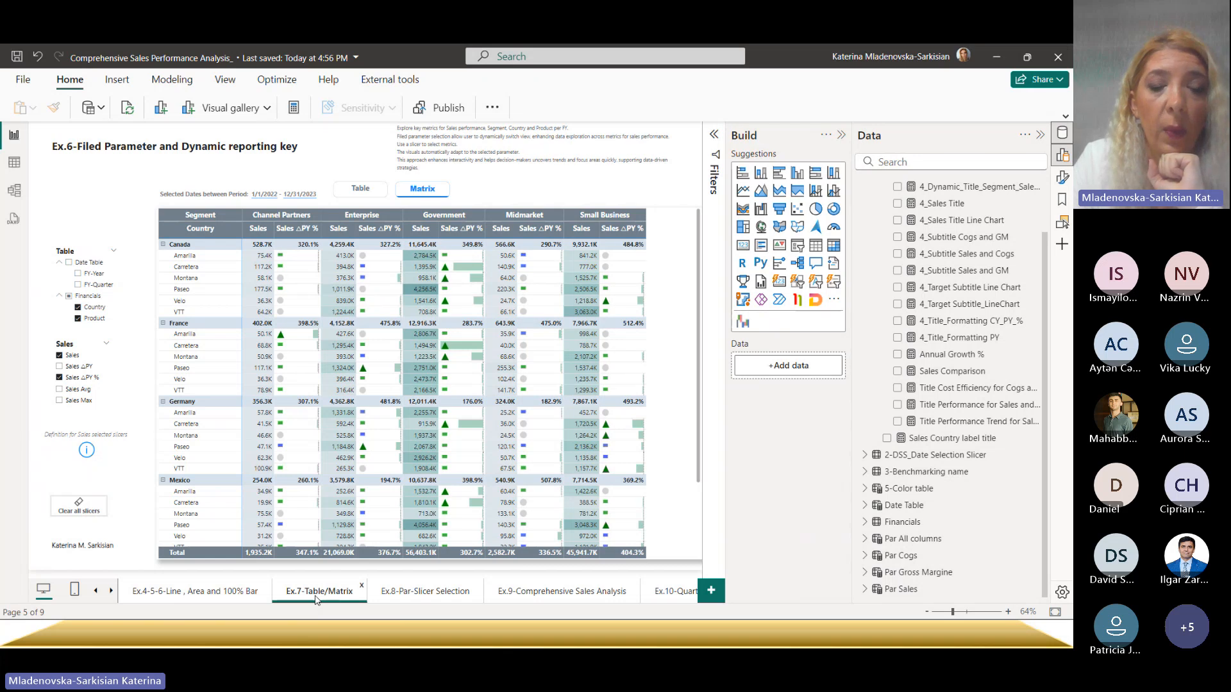
click(358, 192)
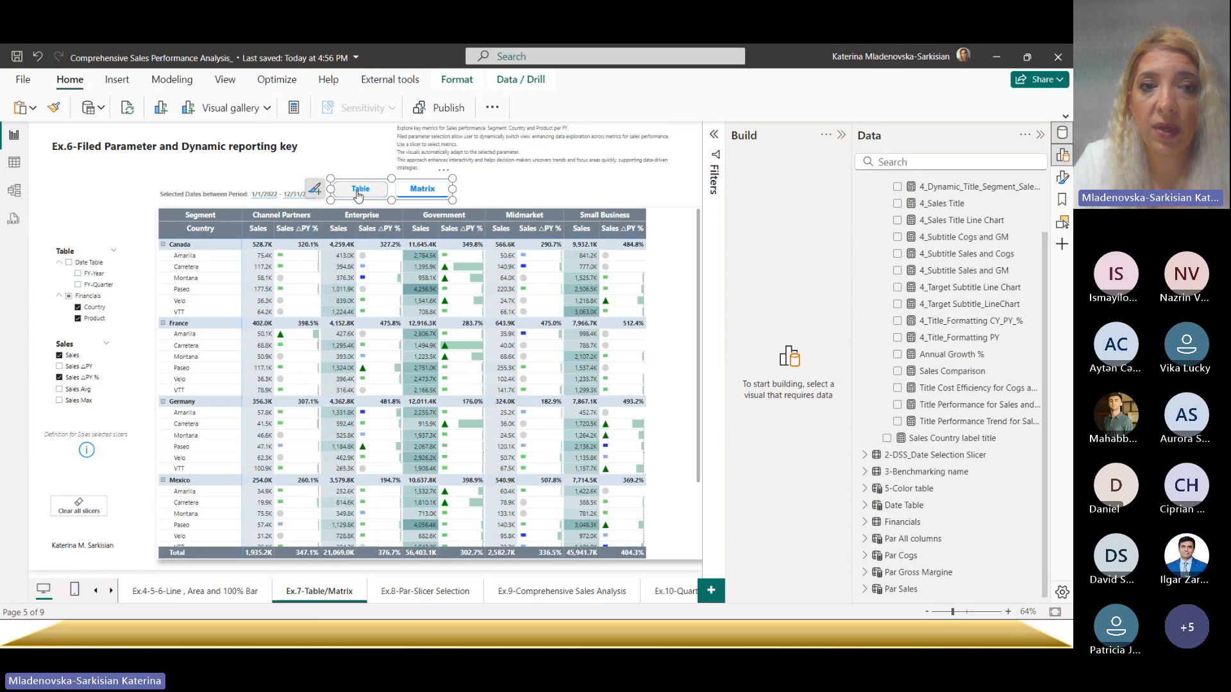
click(359, 190)
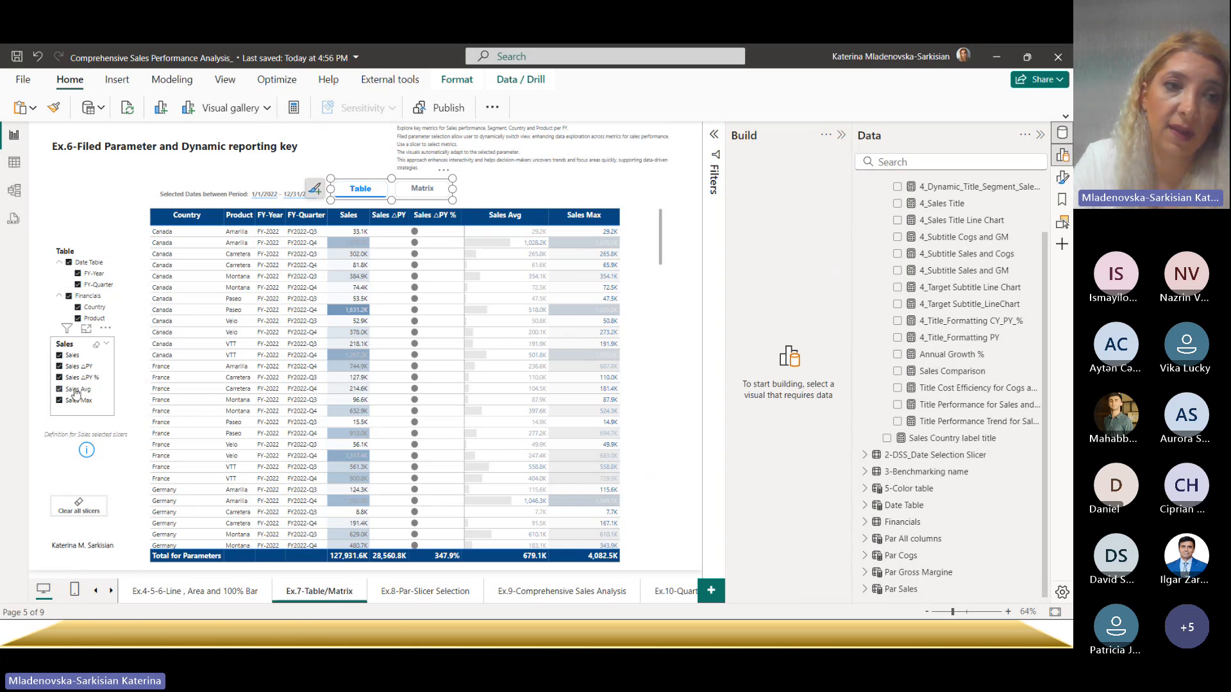
click(423, 190)
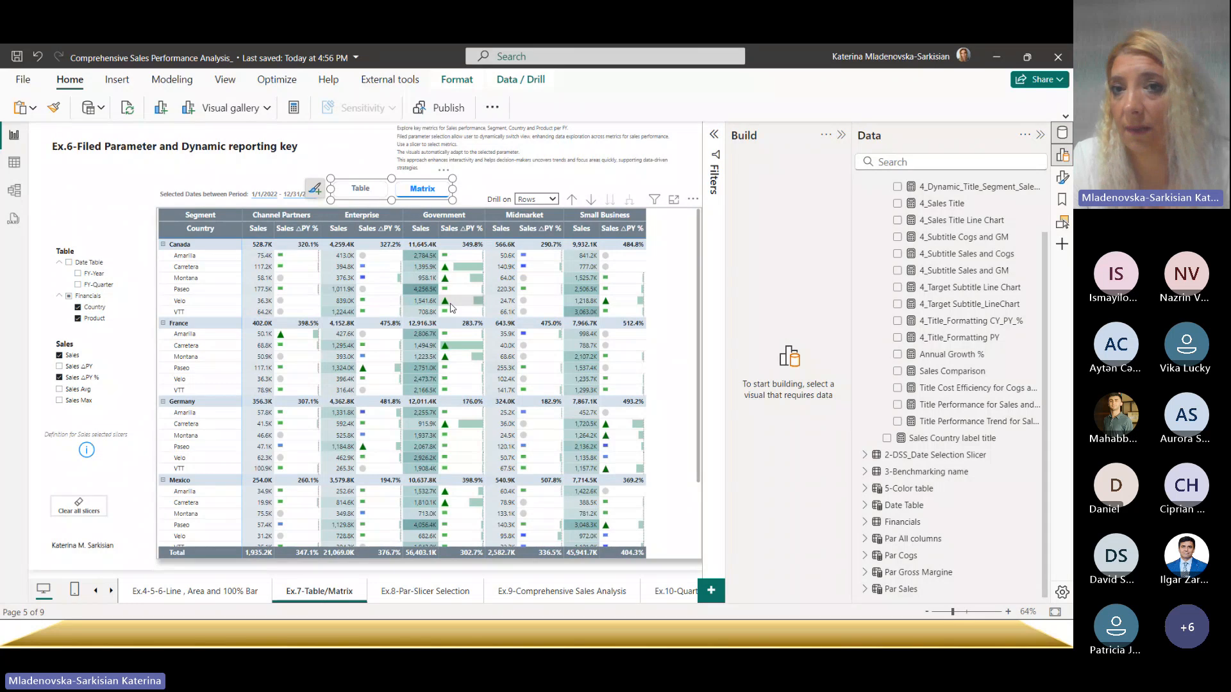
- Search the data fields for "ico" and read the full DAX formula of the Icon in Matrix Set for Sales PY % measure
click(924, 162)
text(ico)
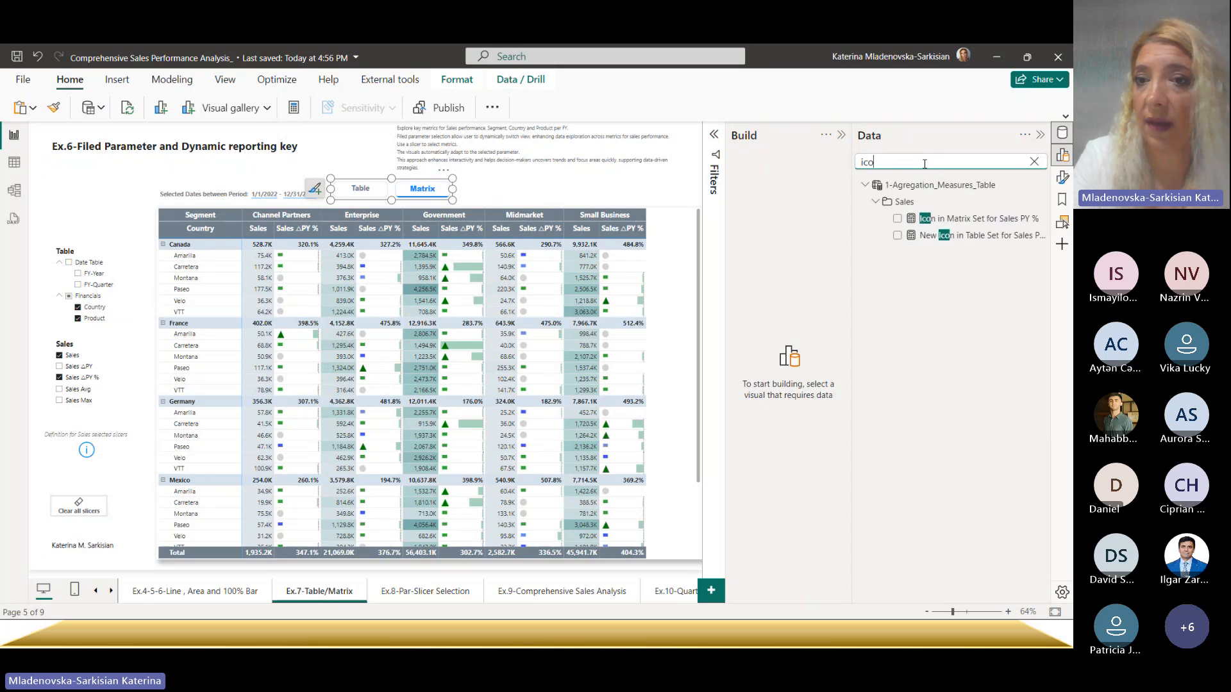
click(962, 221)
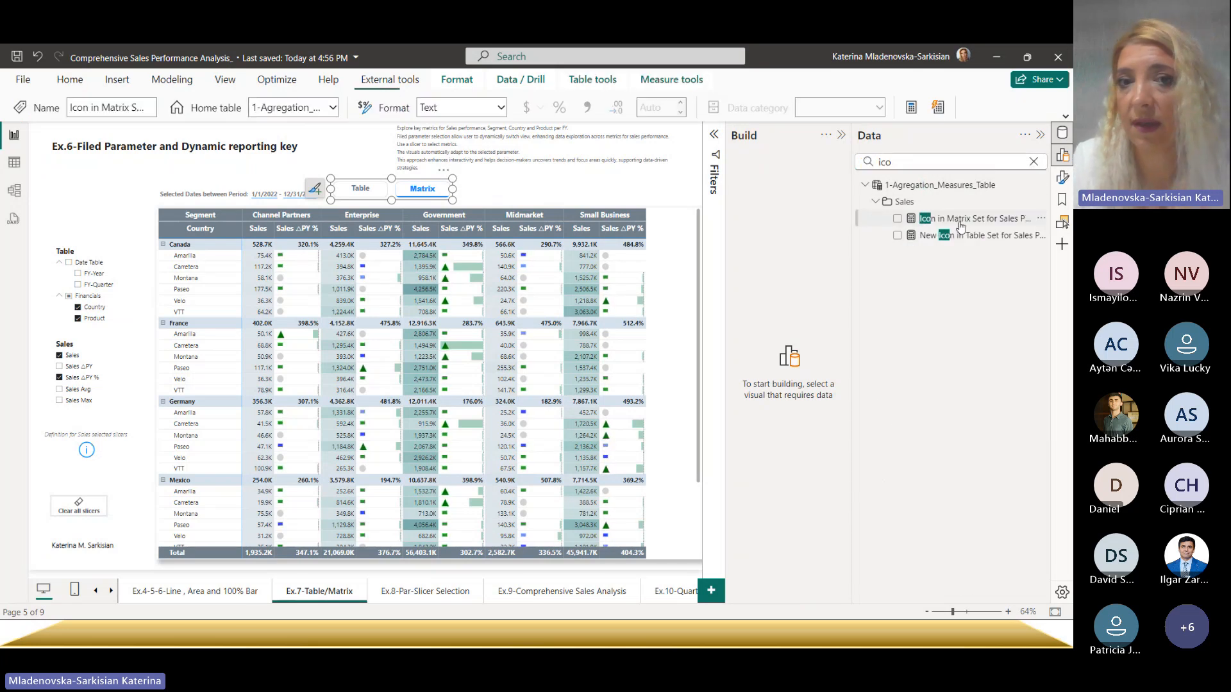
click(713, 138)
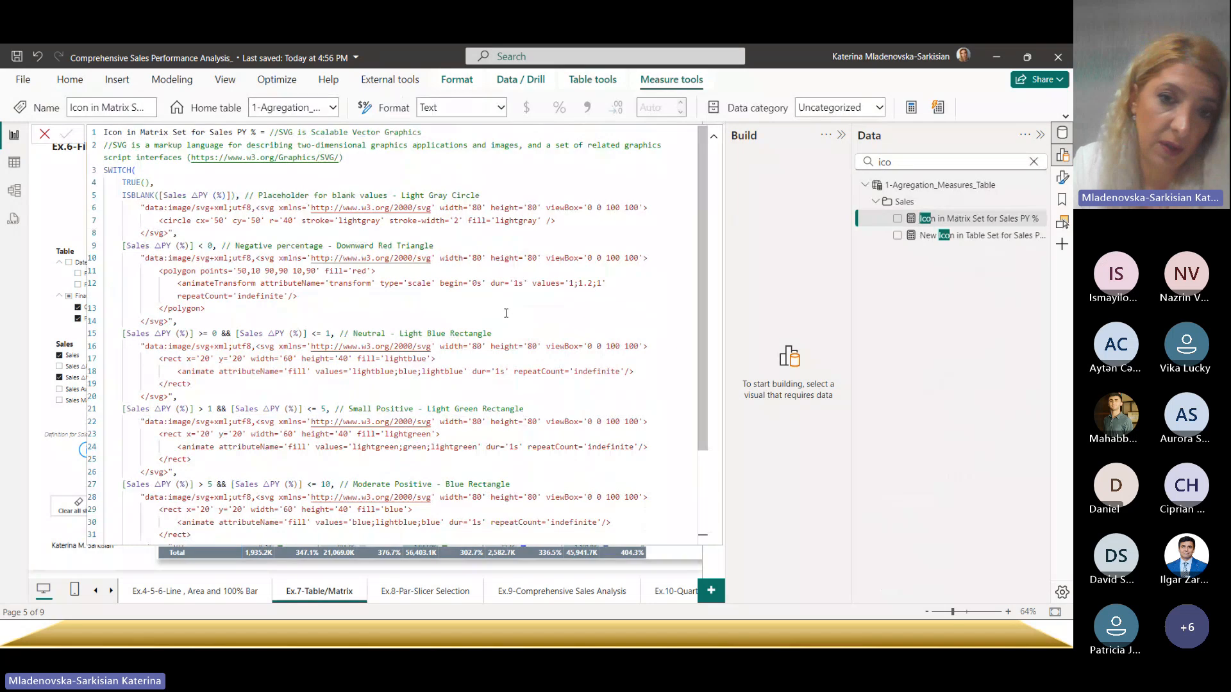
scroll(506, 313, down, 3)
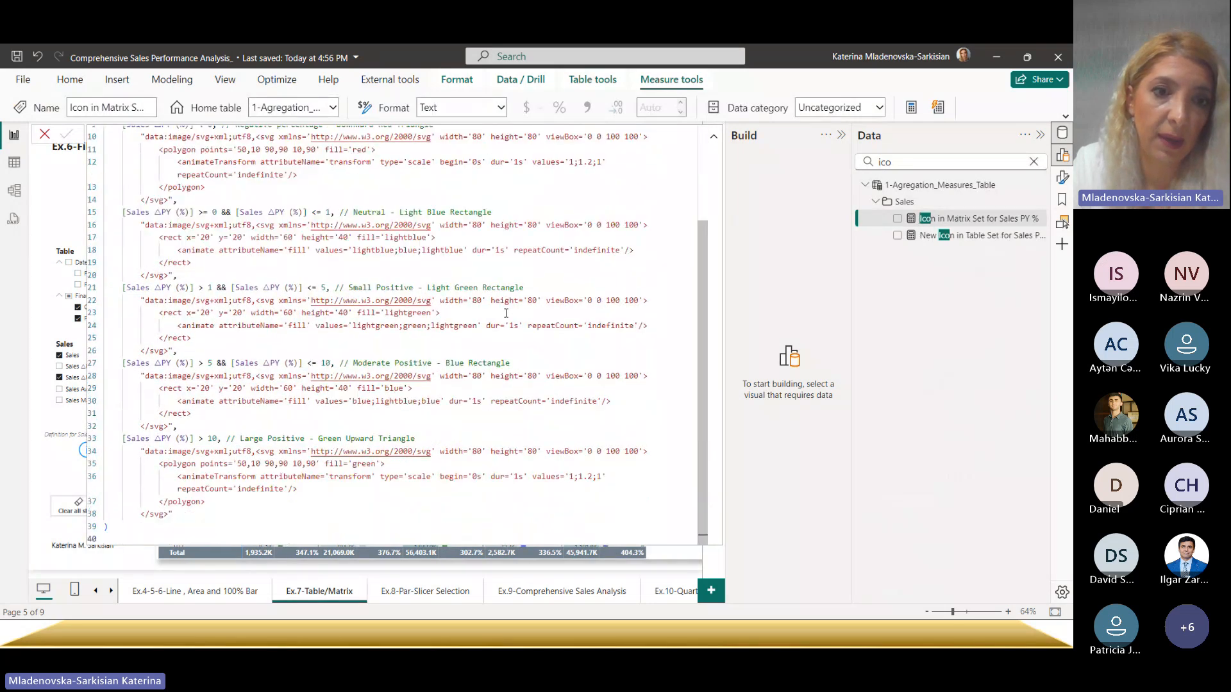
scroll(505, 312, up, 3)
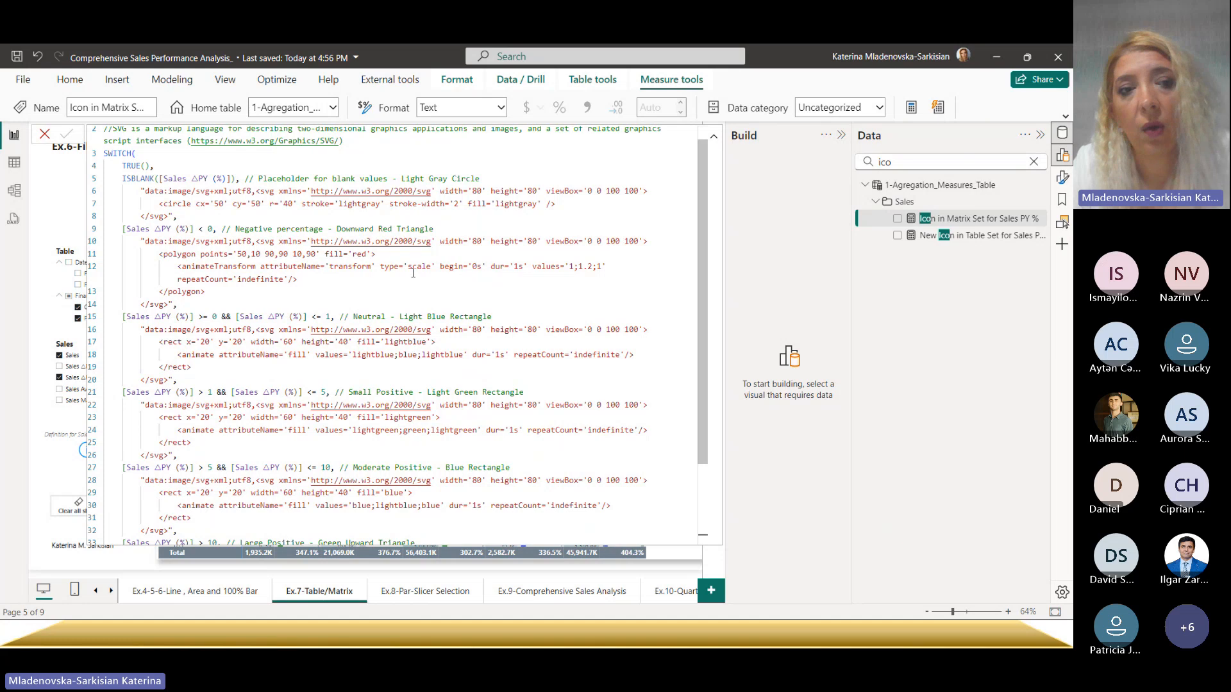
- Highlight the animateTransform attribute in the red triangle branch of the formula and compare the SVG code with the matrix icons
drag(178, 269, 325, 269)
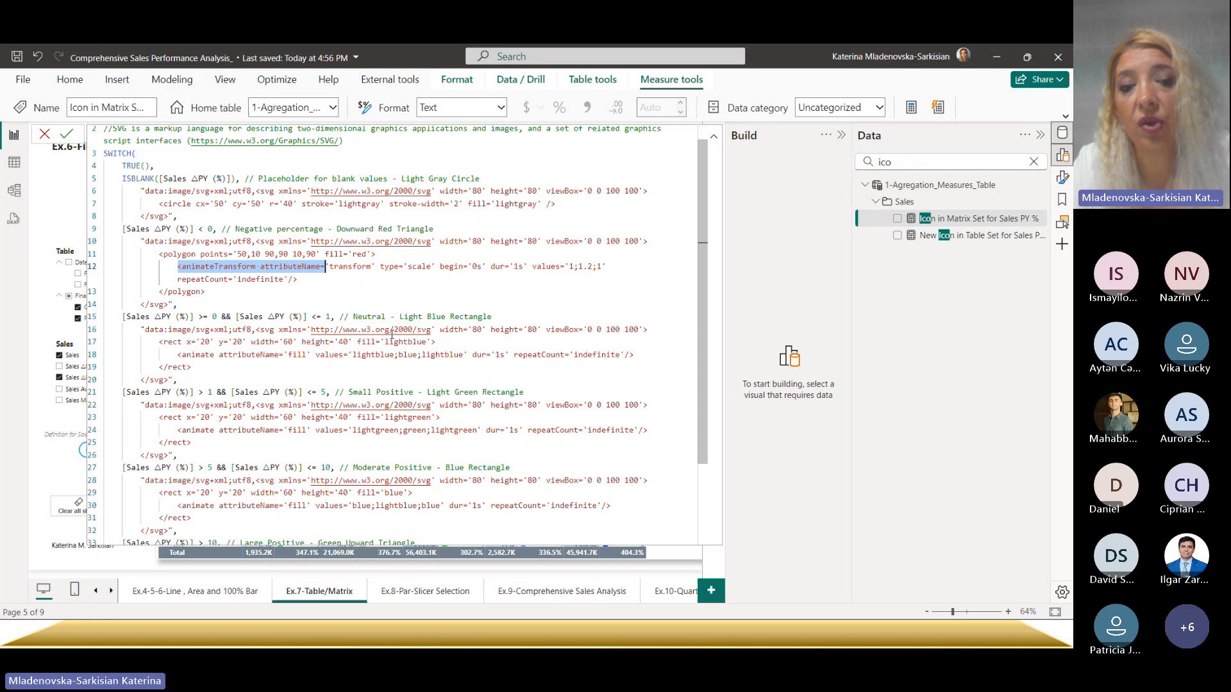
scroll(353, 291, down, 2)
scroll(392, 335, up, 3)
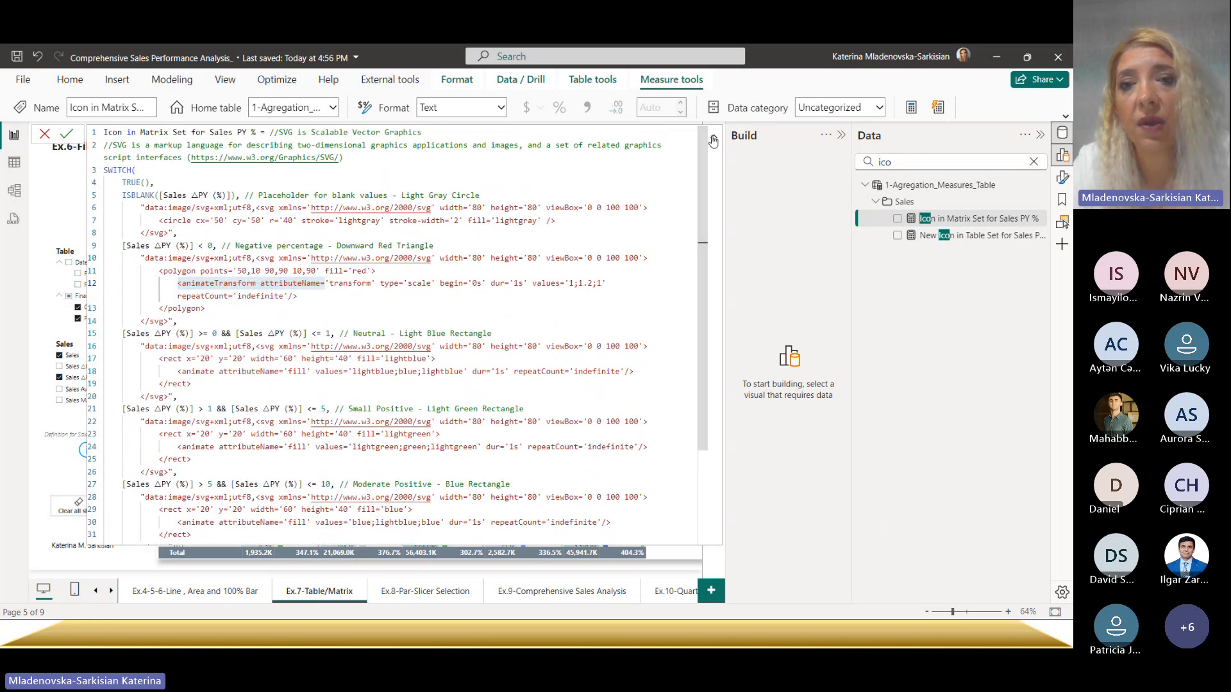
click(713, 136)
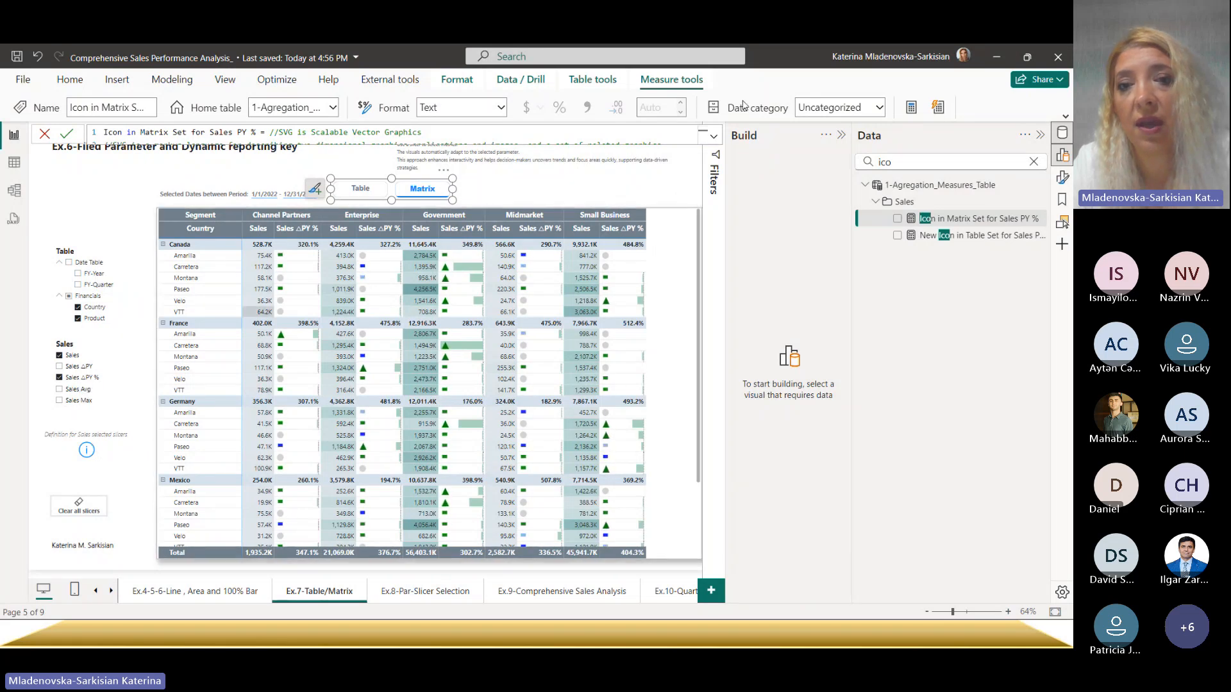
click(713, 138)
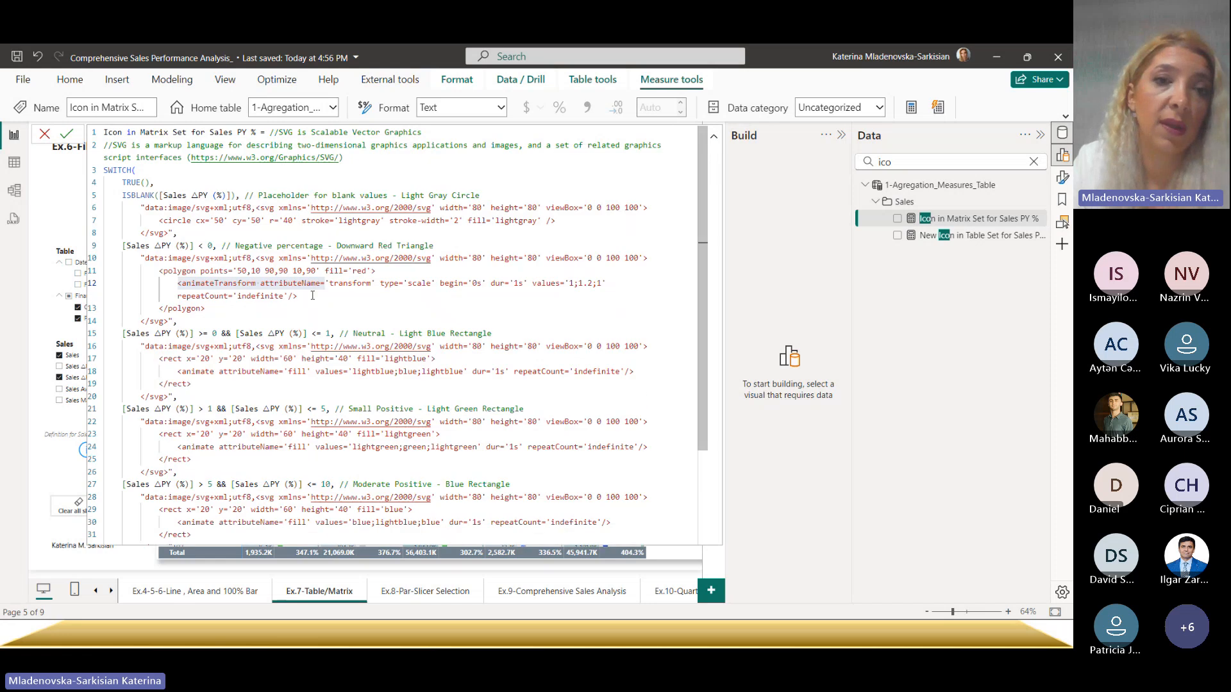
click(713, 136)
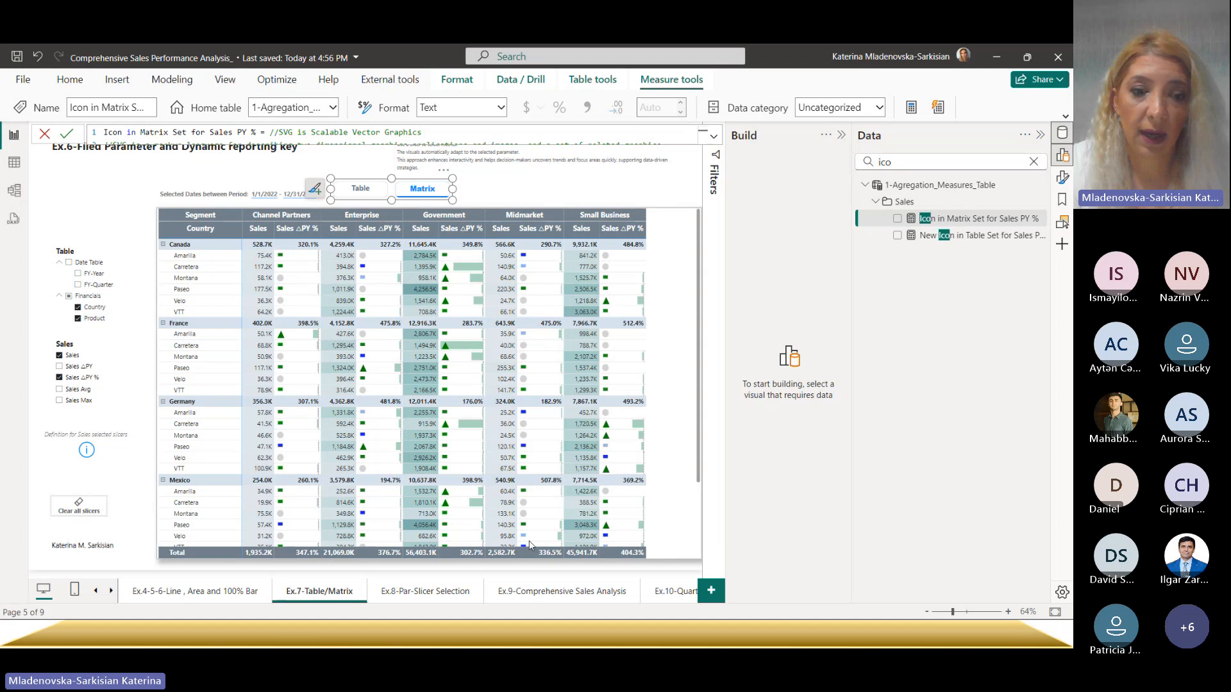
- Open the Ex.8-Par-Slicer Selection page and set its slicers to Sales Avg, Cogs Avg and GM Avg
click(420, 591)
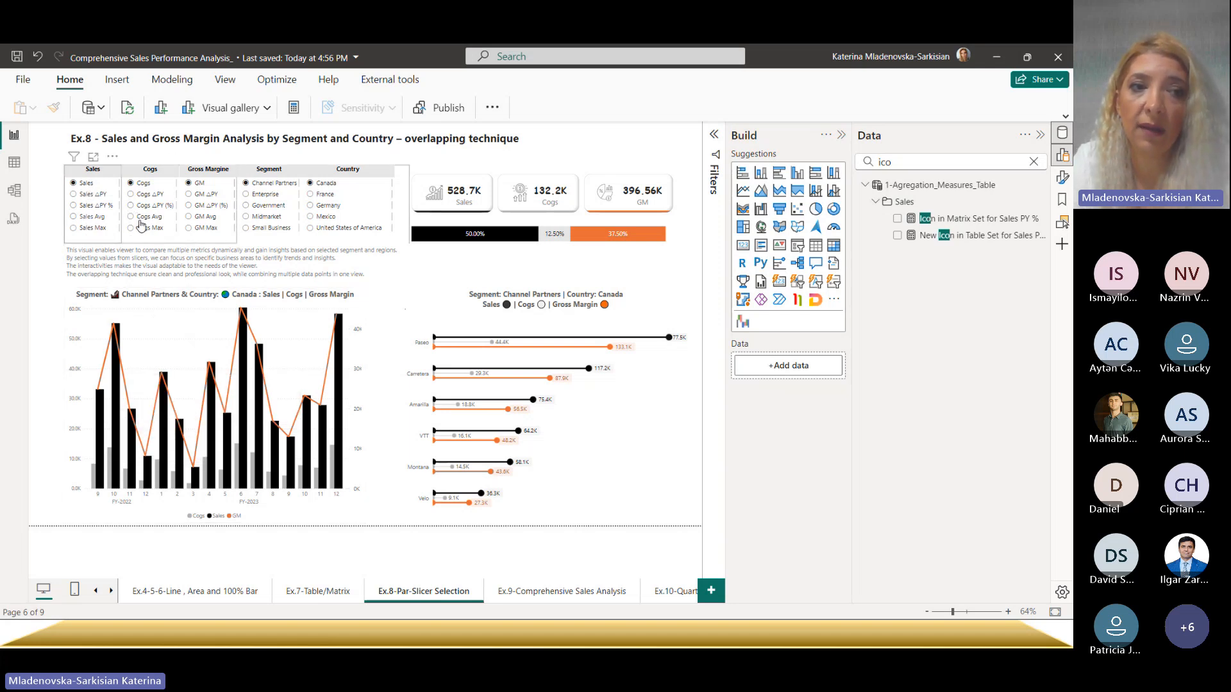
click(82, 218)
click(142, 221)
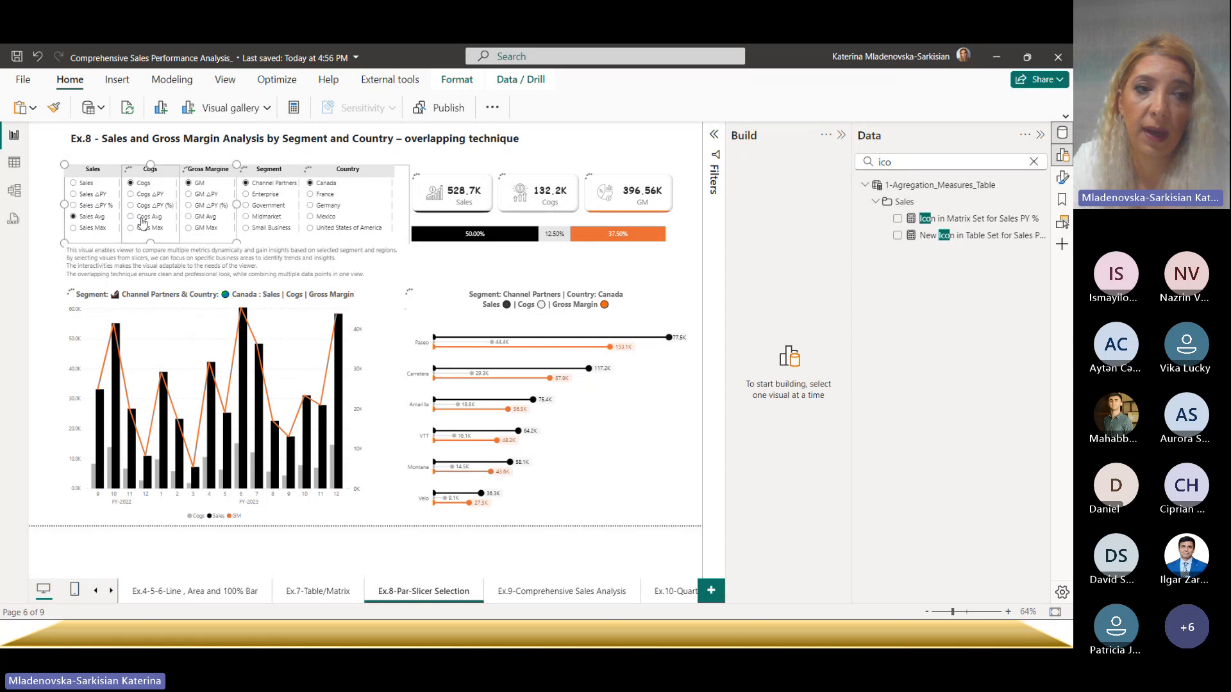
click(142, 221)
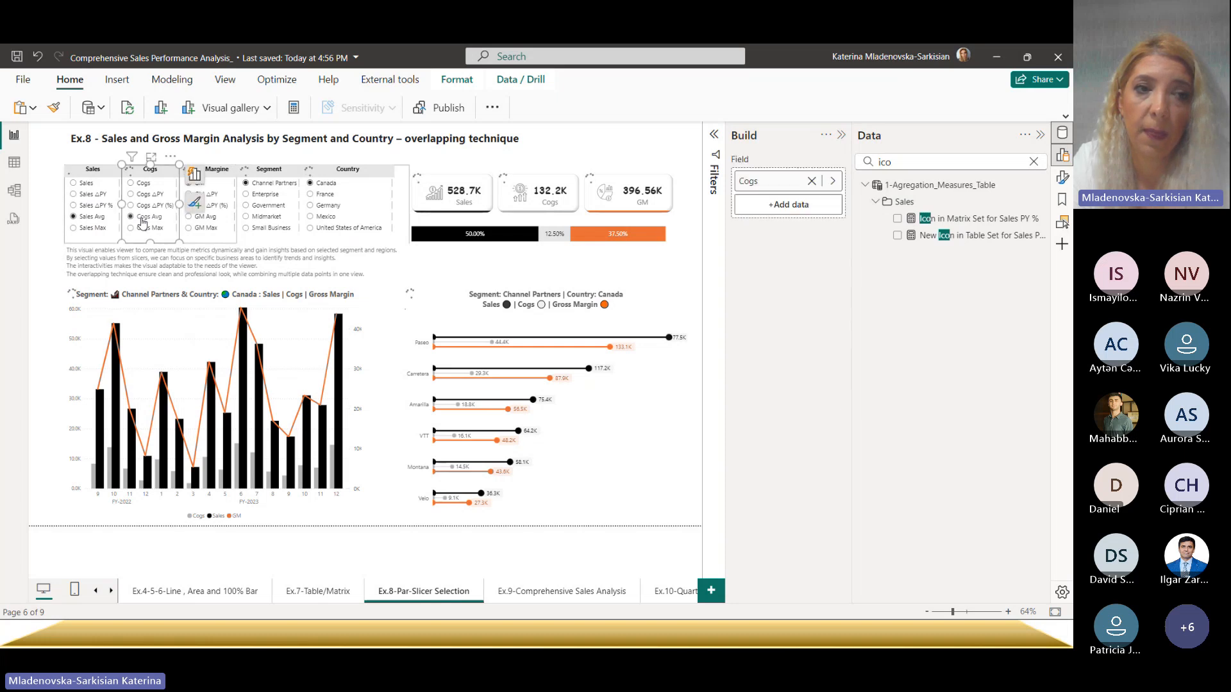
click(205, 220)
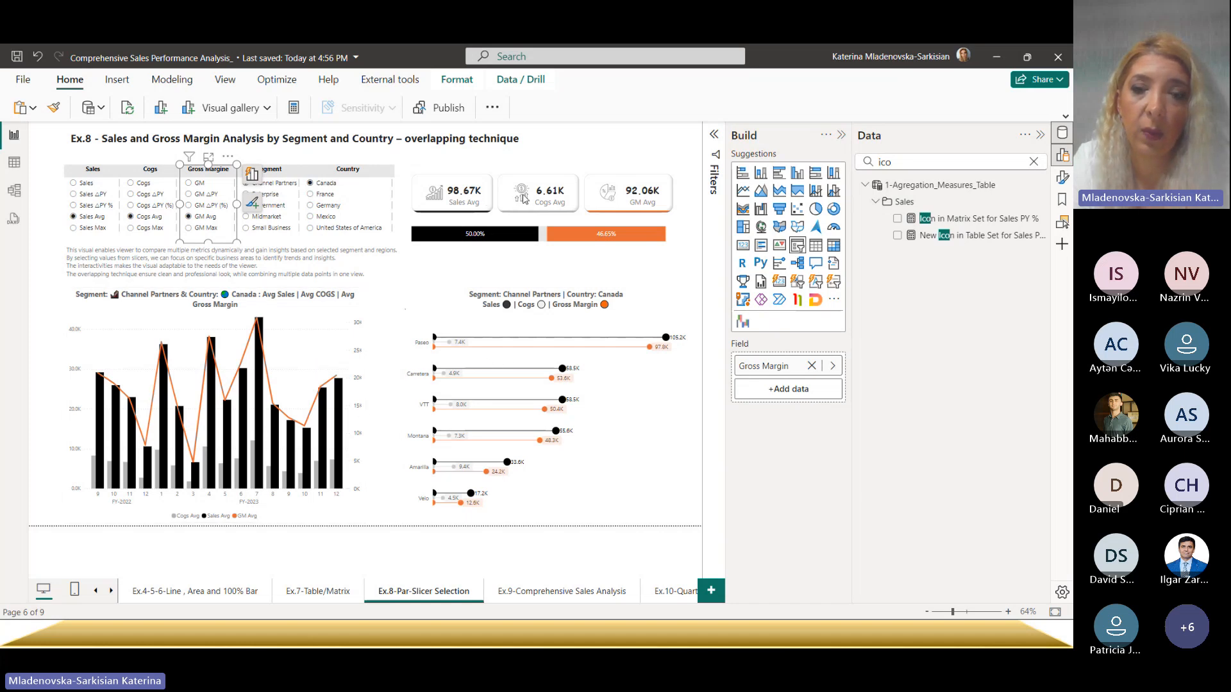
- Inspect the KPI card group and its Cogs Avg card, and set the Segment slicer to Enterprise
click(654, 375)
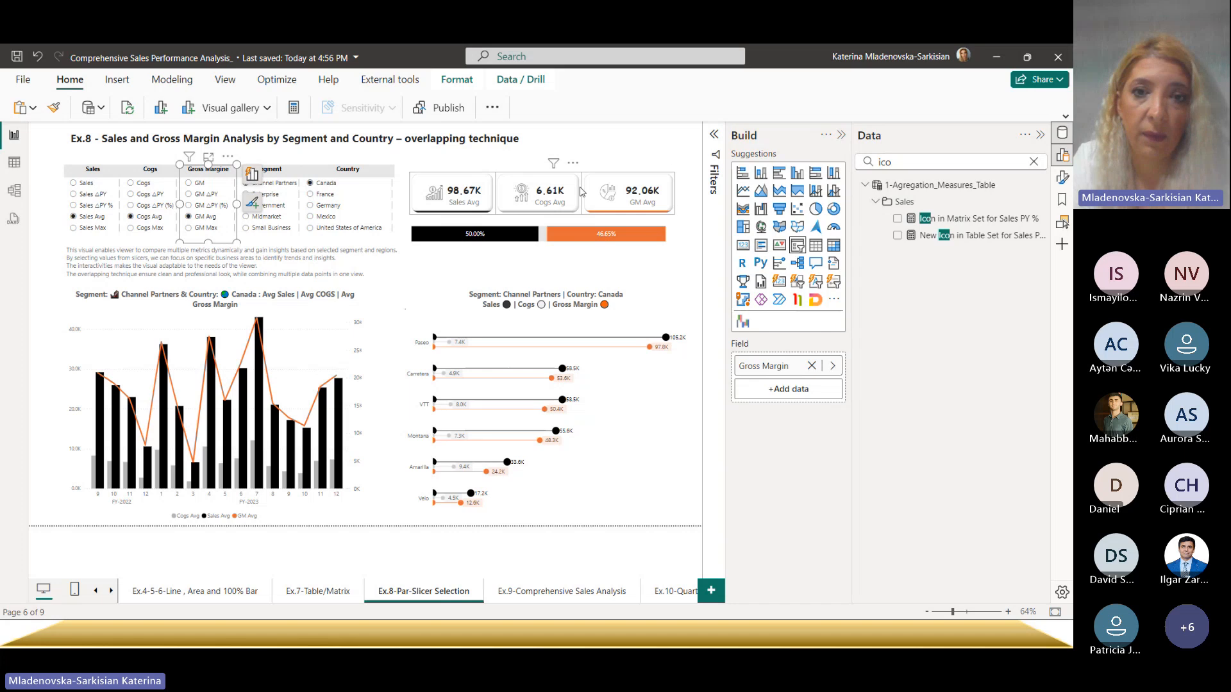
click(470, 204)
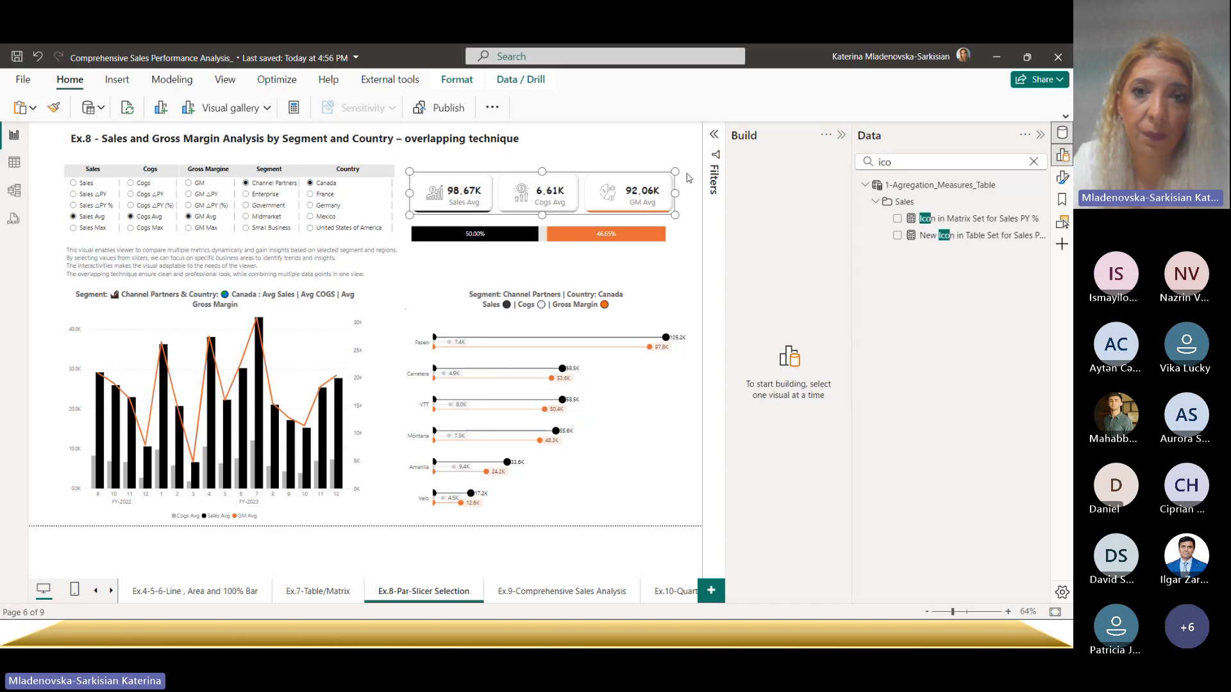
click(542, 192)
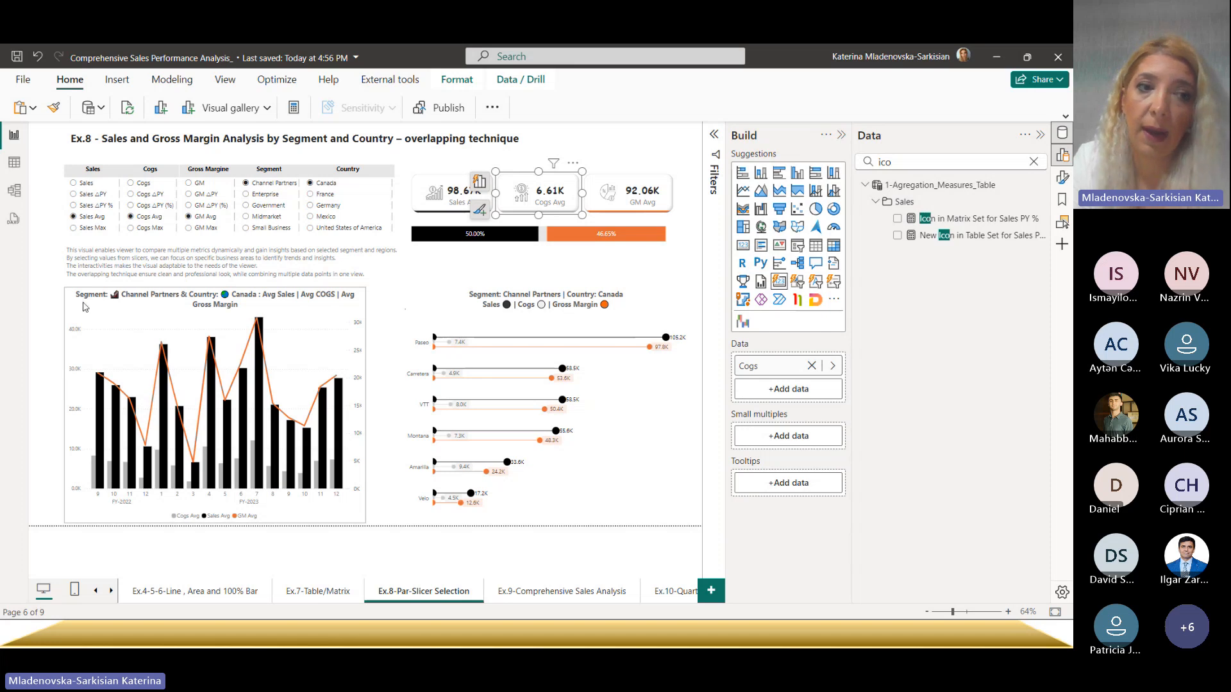
click(263, 194)
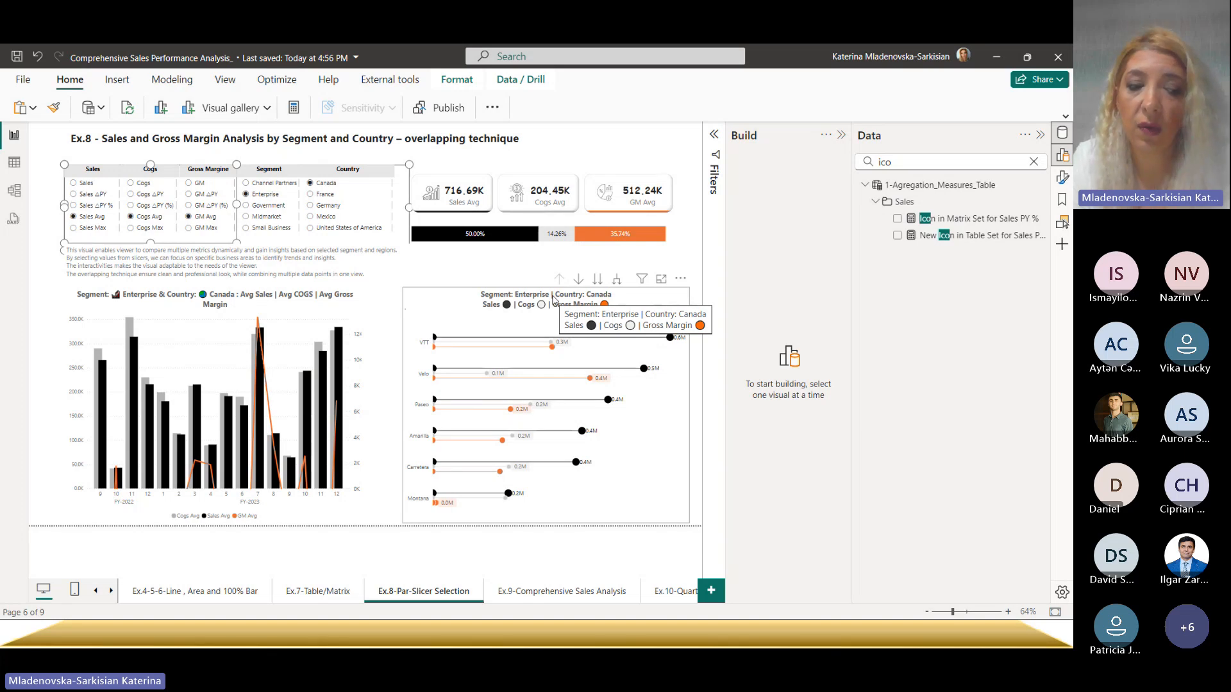
- Search the data fields for "title" and read the start of the 4_Dinamic_Title_Slicer_Segment_Sales_GM measure's formula
click(1033, 163)
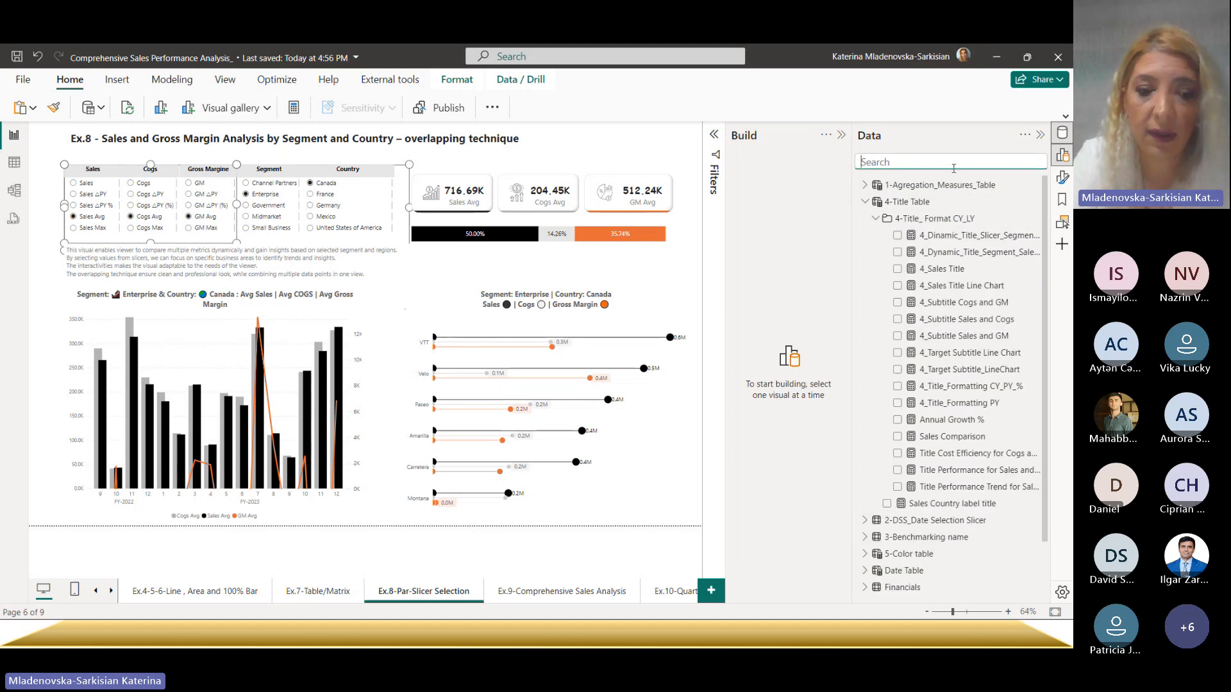
text(tit)
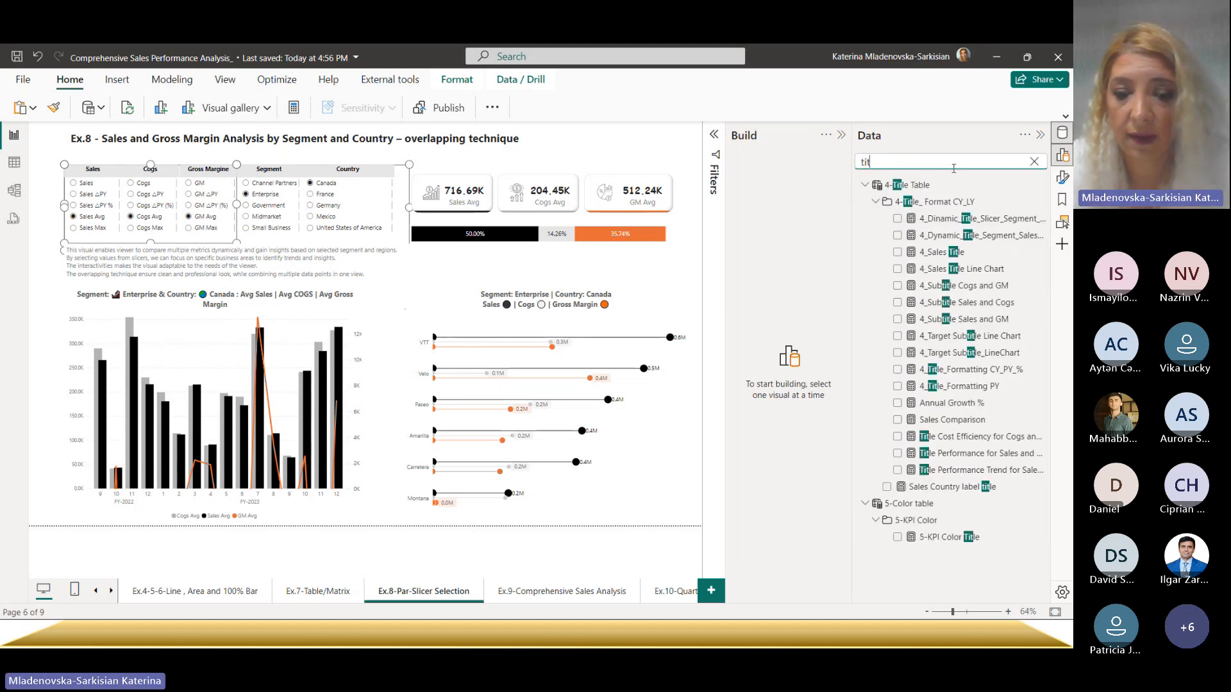
text(le)
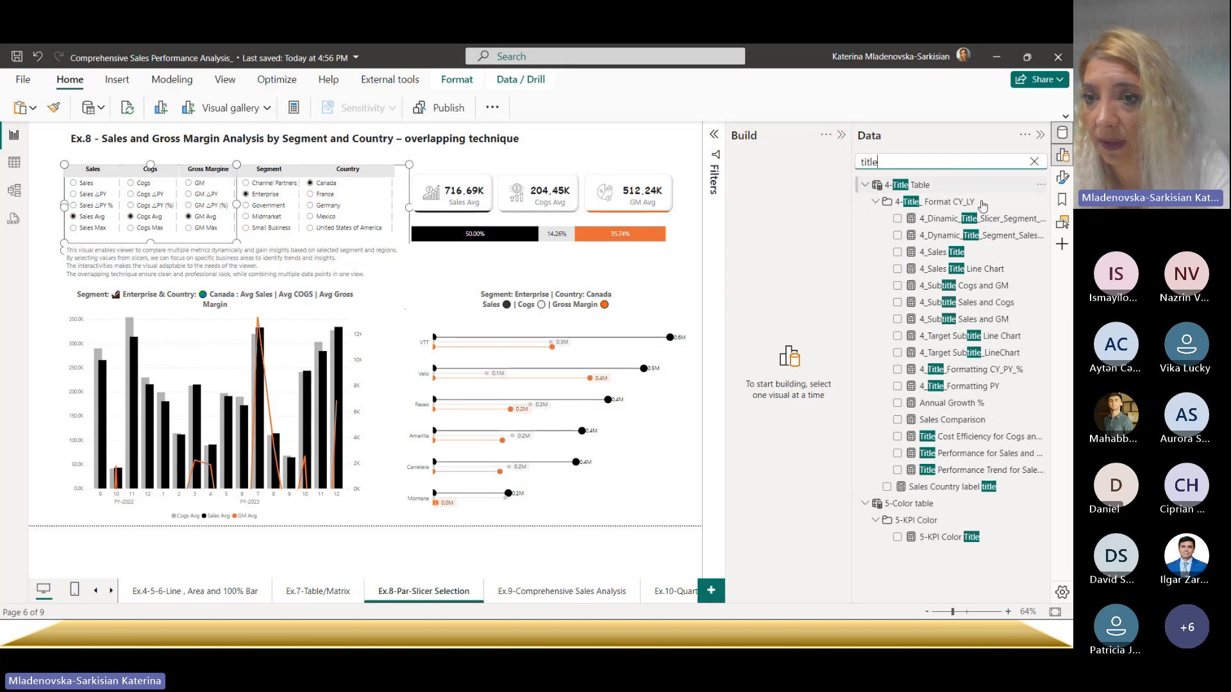
click(979, 223)
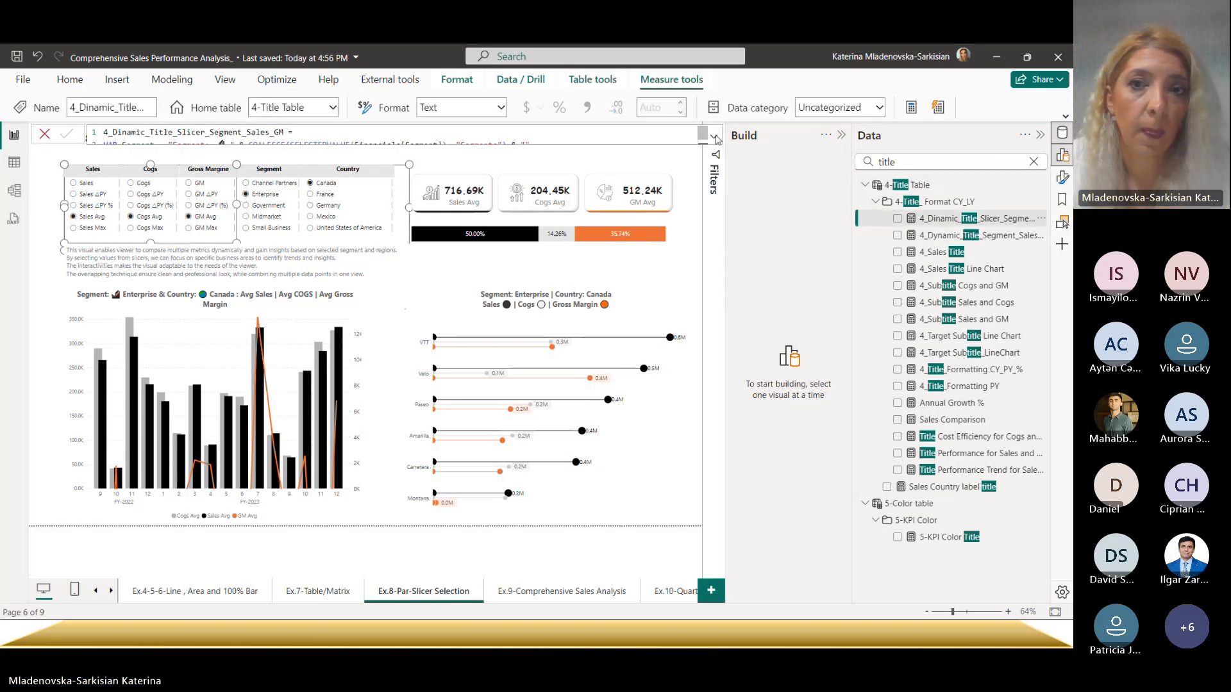
click(713, 140)
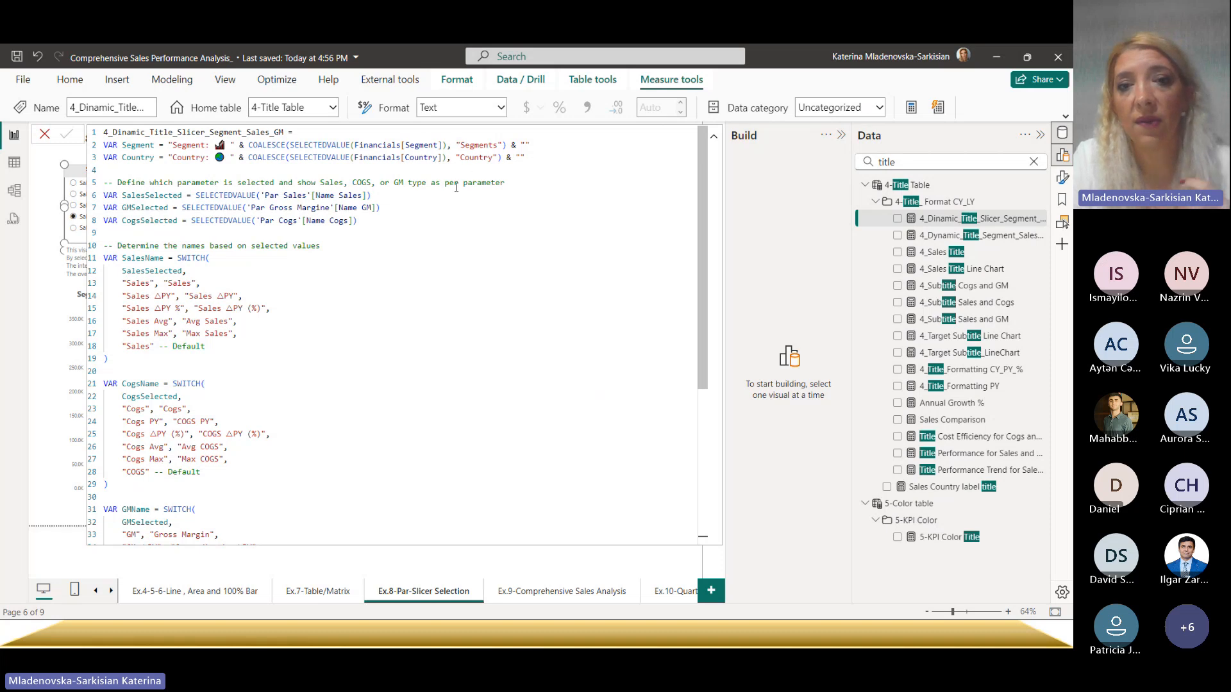
click(714, 135)
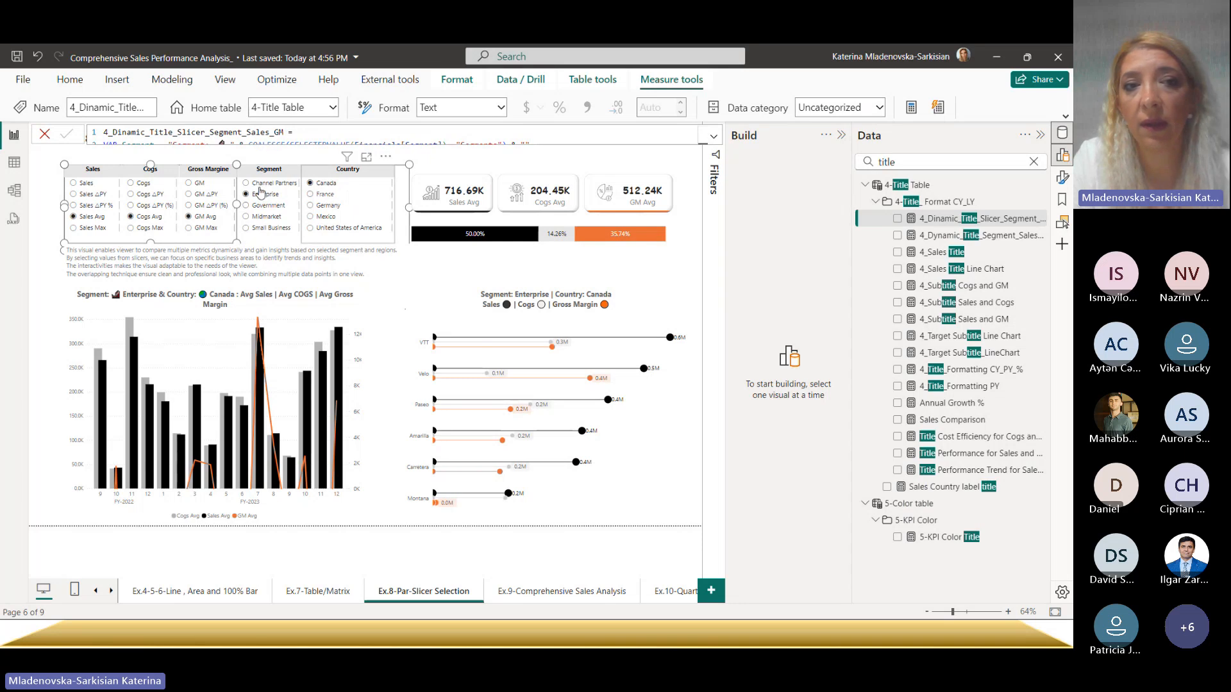
- Set the Segment and Country slicers to Channel Partners and Germany, and review the SalesName, CogsName and GMName branches of the slicer title measure
click(311, 194)
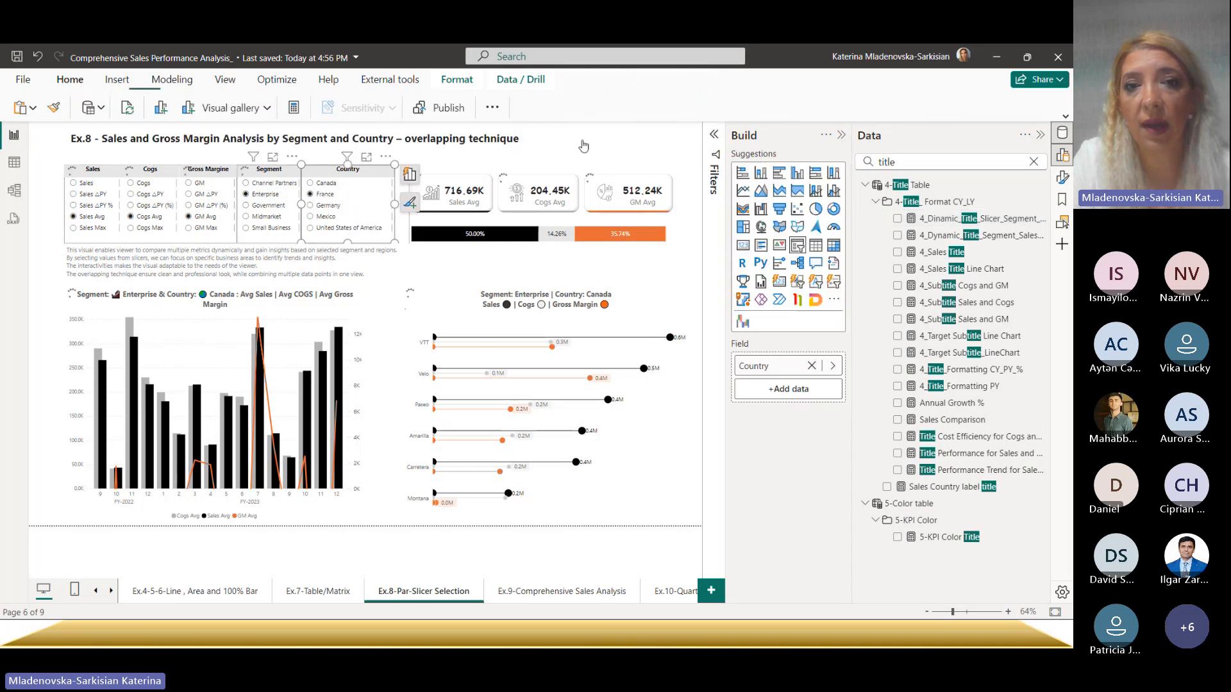
click(979, 219)
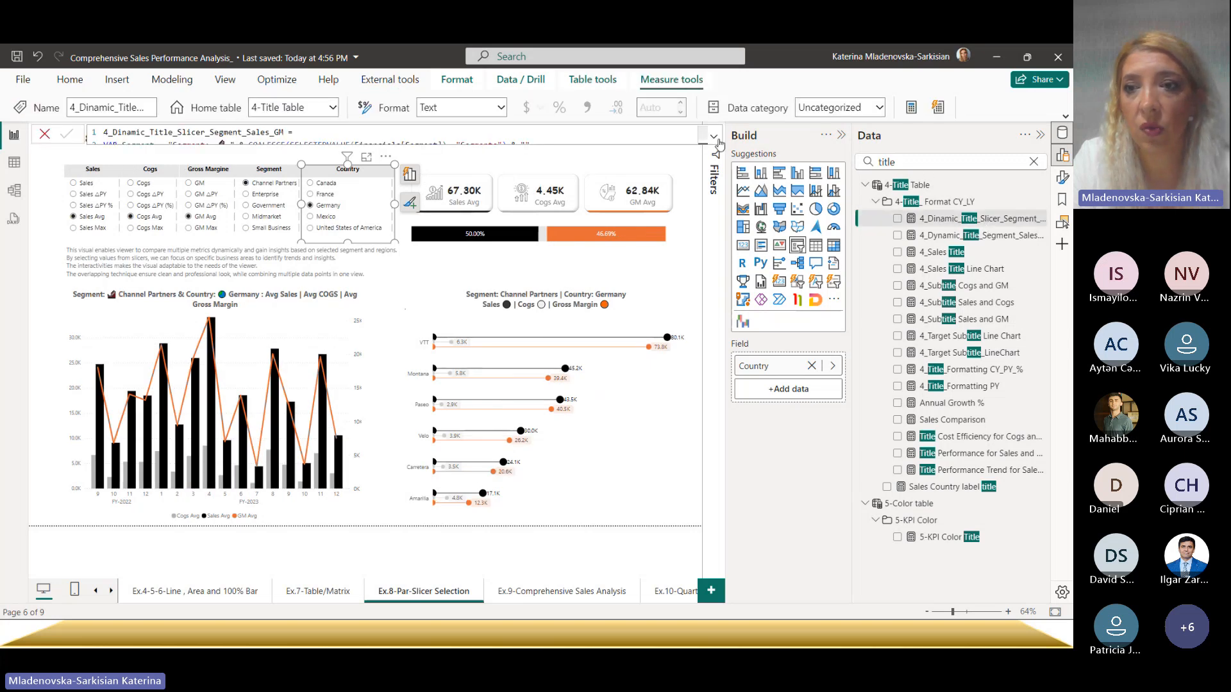
click(714, 137)
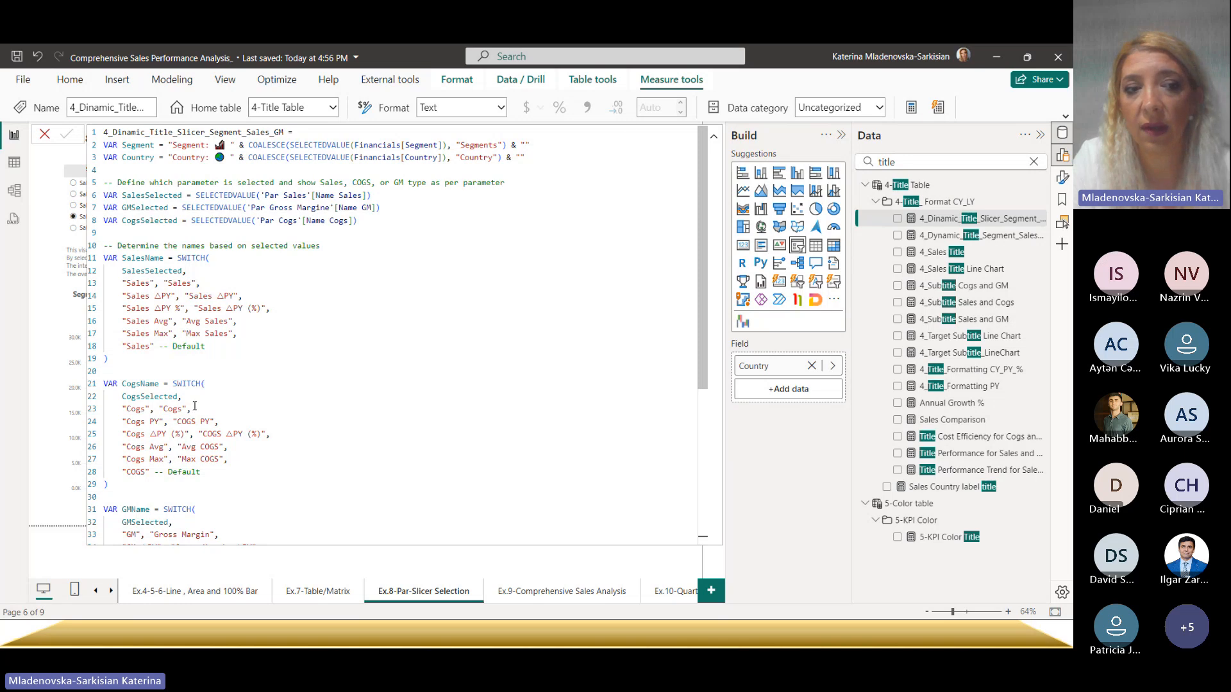
scroll(163, 362, down, 3)
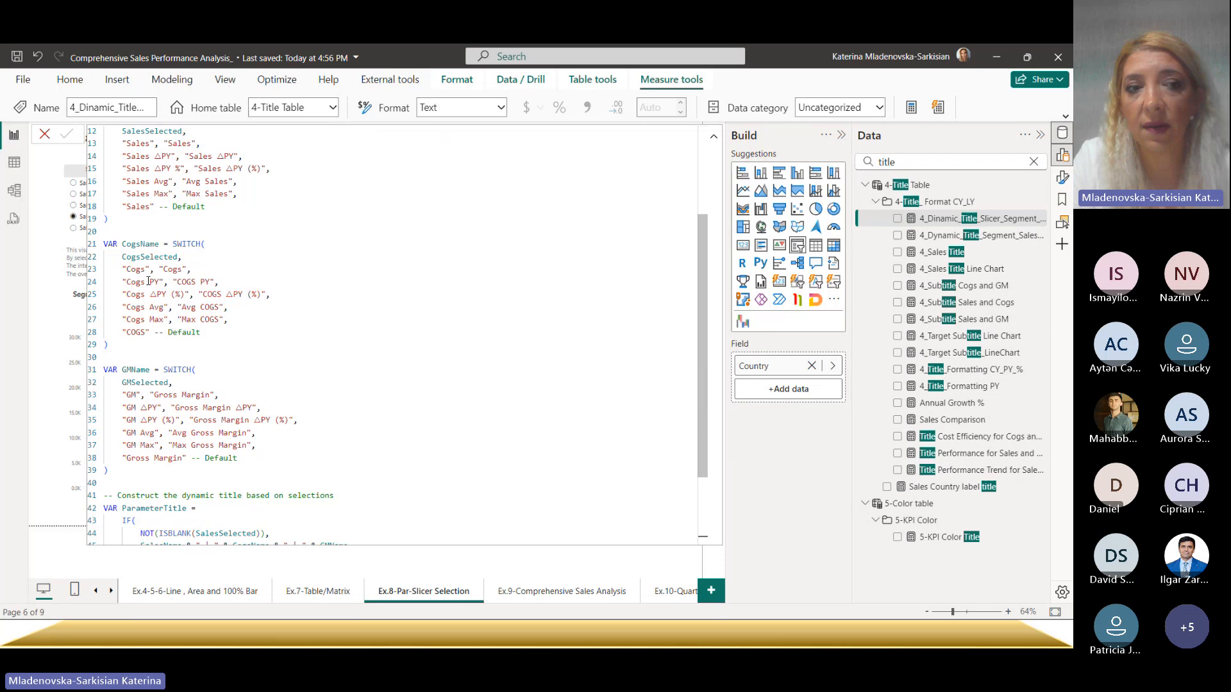
click(711, 139)
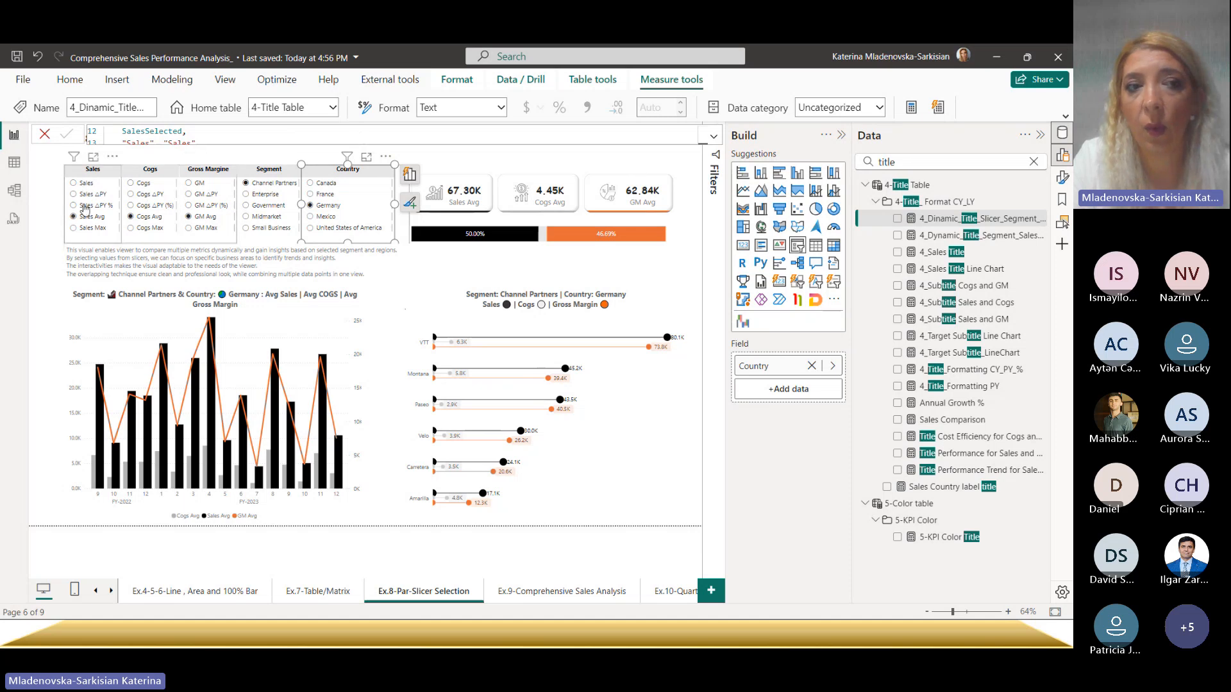
- Read the rest of the slicer title measure's formula, through ParameterTitle and the final Title expression
click(713, 136)
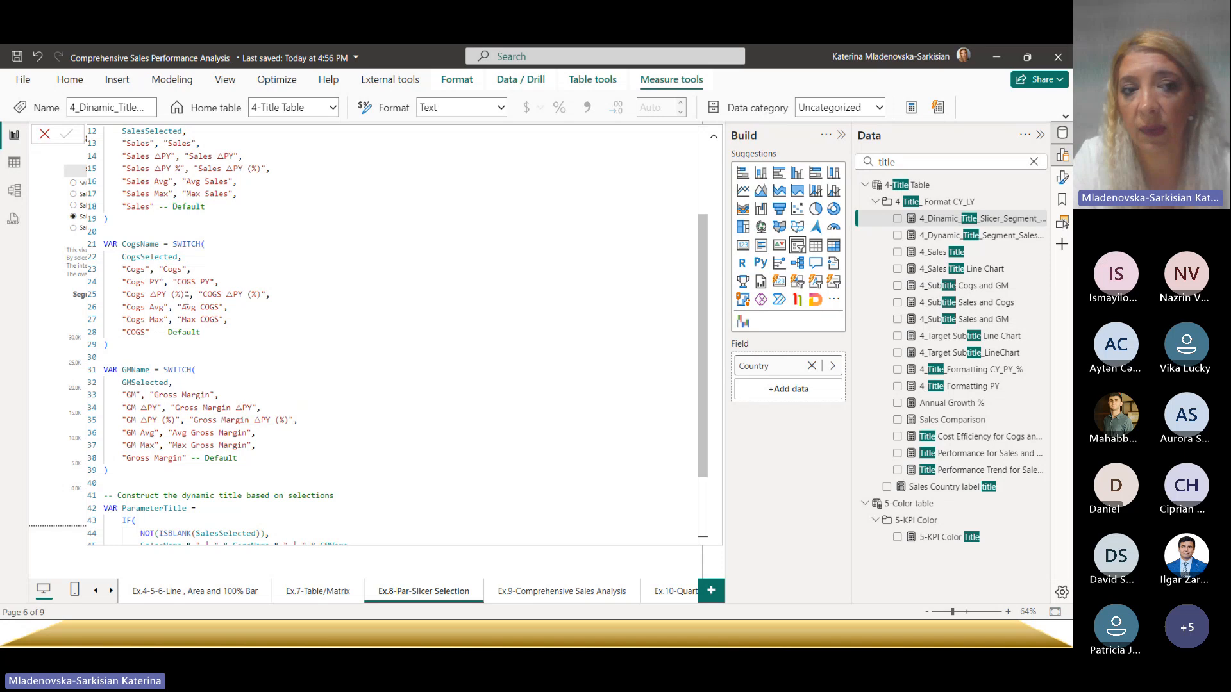
scroll(187, 300, down, 1)
scroll(187, 299, down, 2)
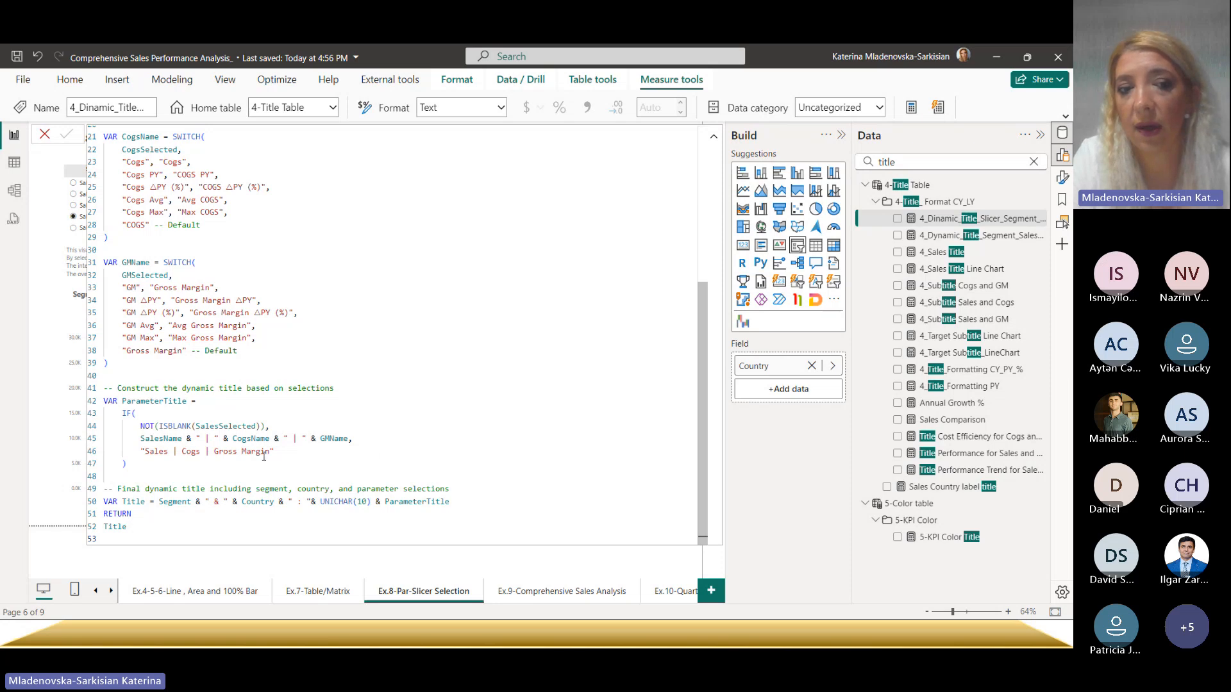
click(714, 136)
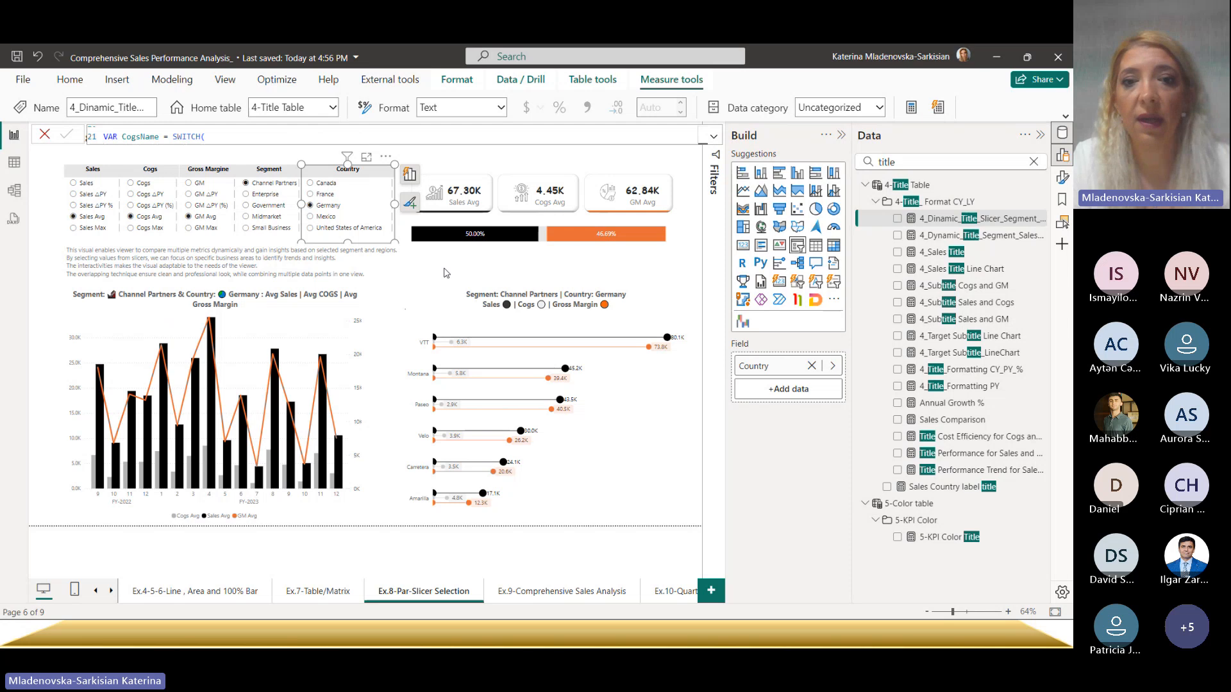
- Open the Ex.9-Comprehensive Sales Analysis page and collapse the Build and Data panes
click(553, 591)
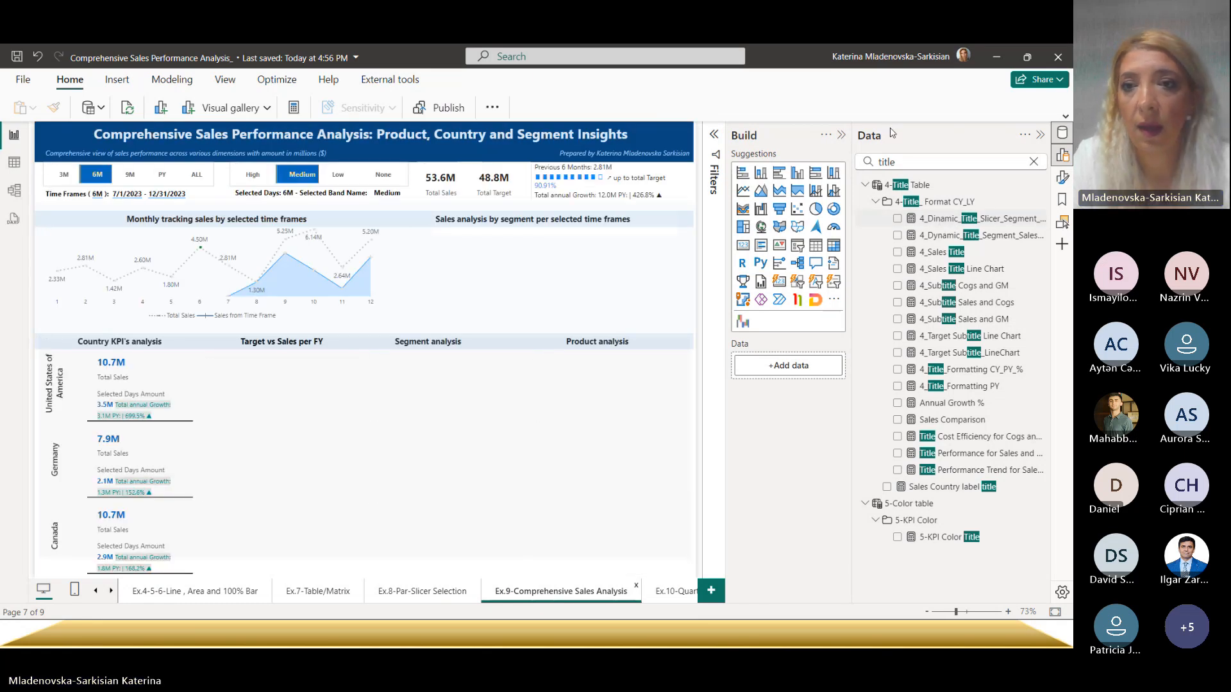
click(841, 135)
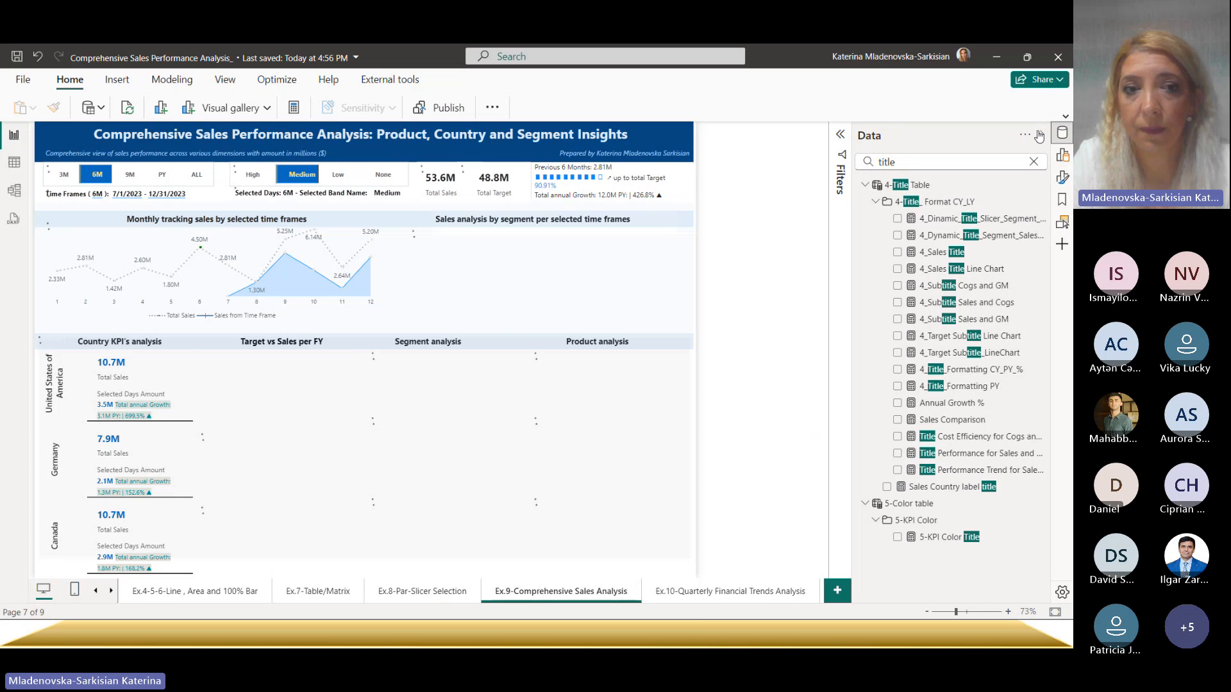
click(1038, 136)
- Switch to the PowerPoint slide show and advance the presentation from the current slide
key(alt+Tab)
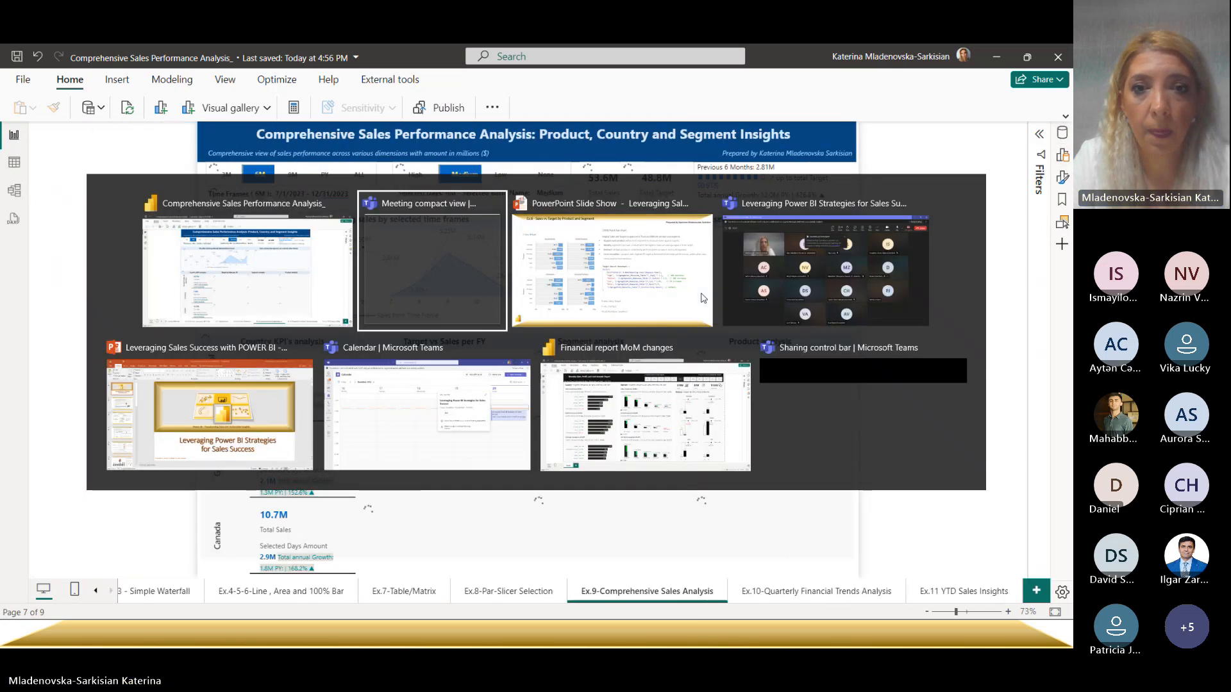
key(alt+Tab)
key(Right)
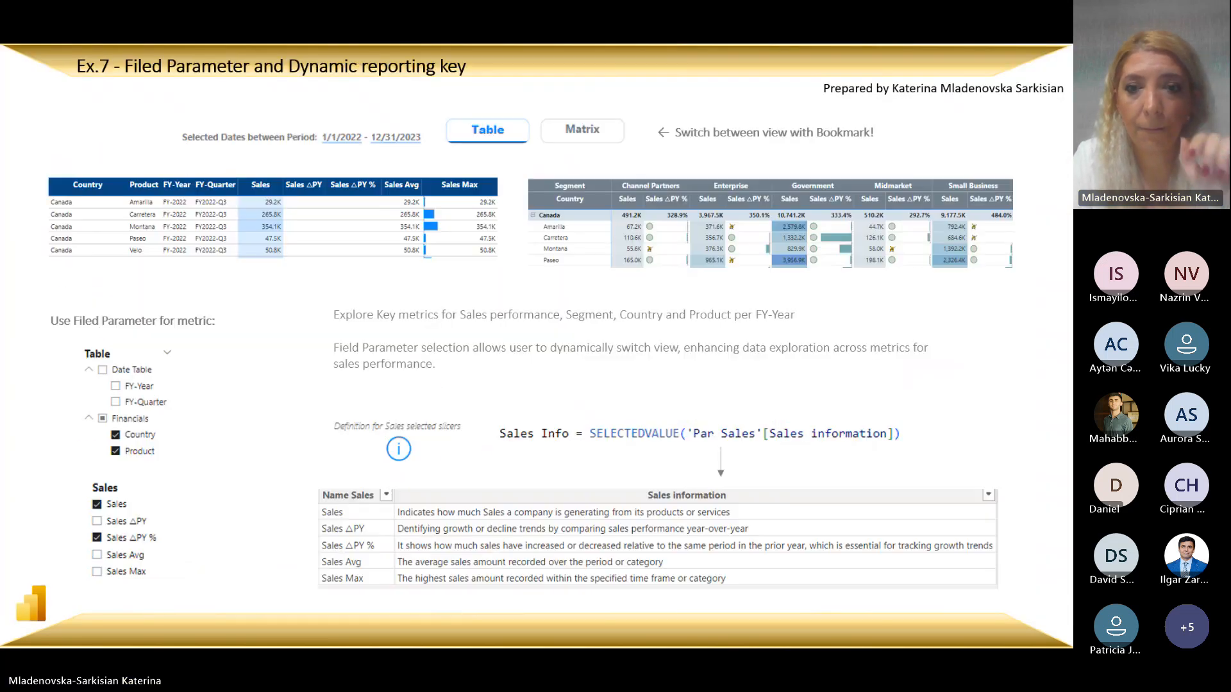
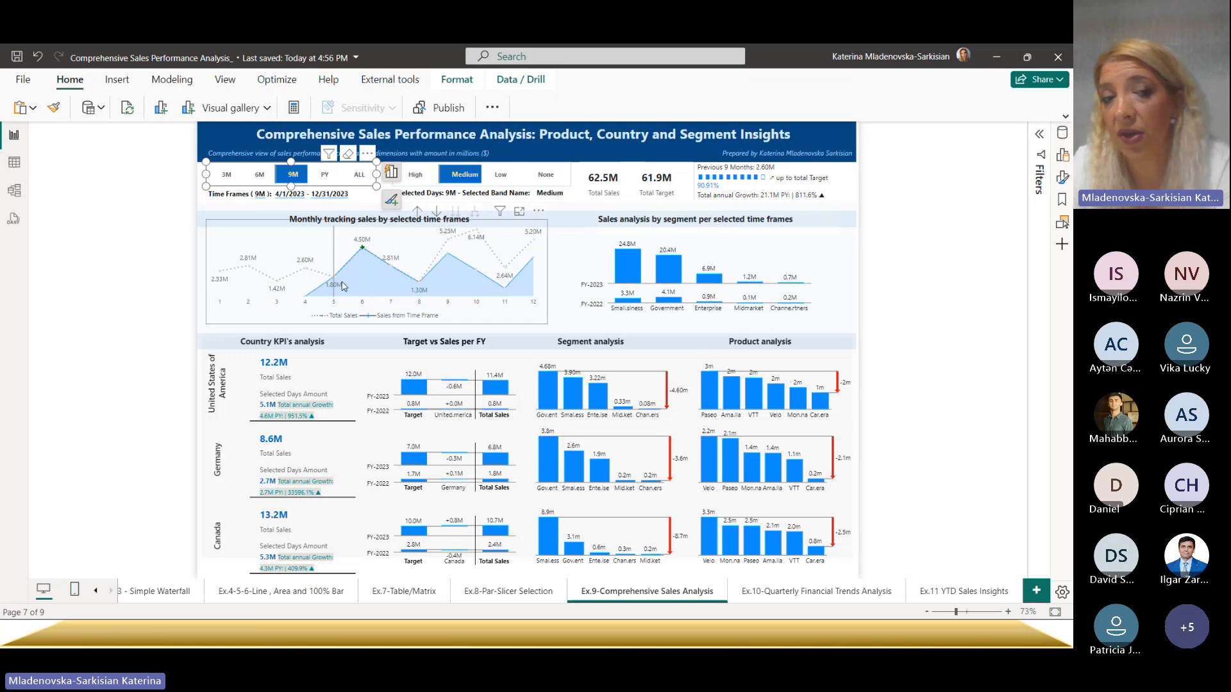
- Inspect the month 12 values in the monthly tracking sales chart and set the band slicer to High
mouse_move(497, 280)
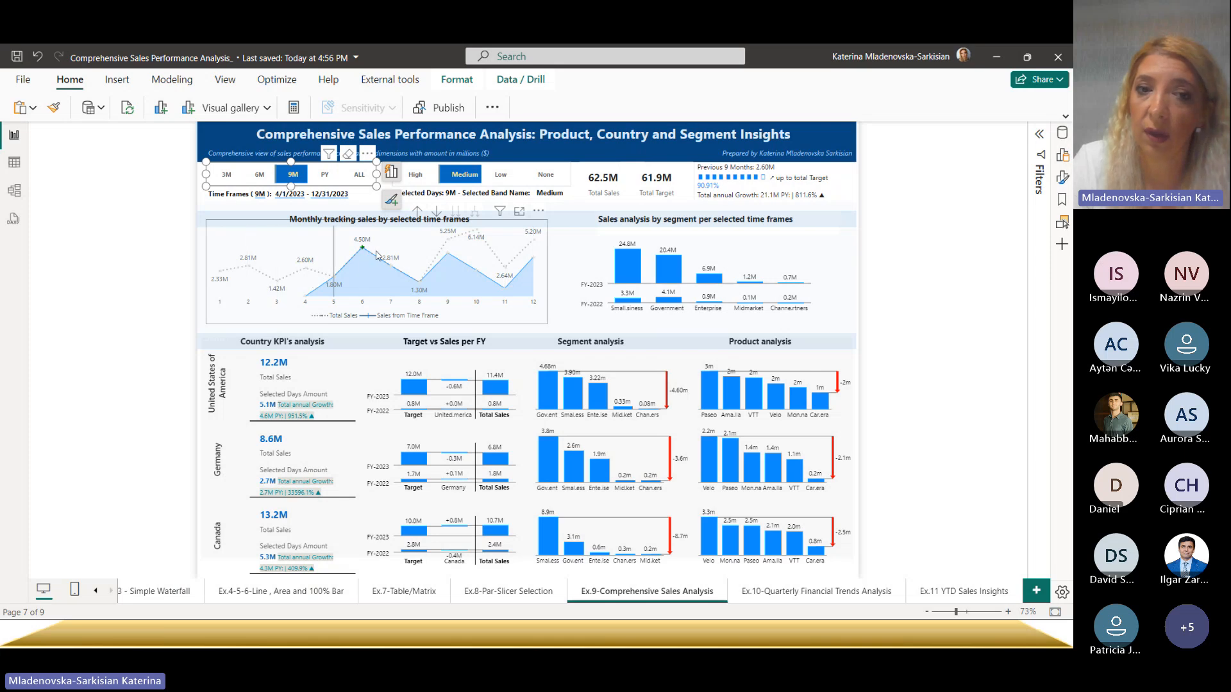
mouse_move(522, 245)
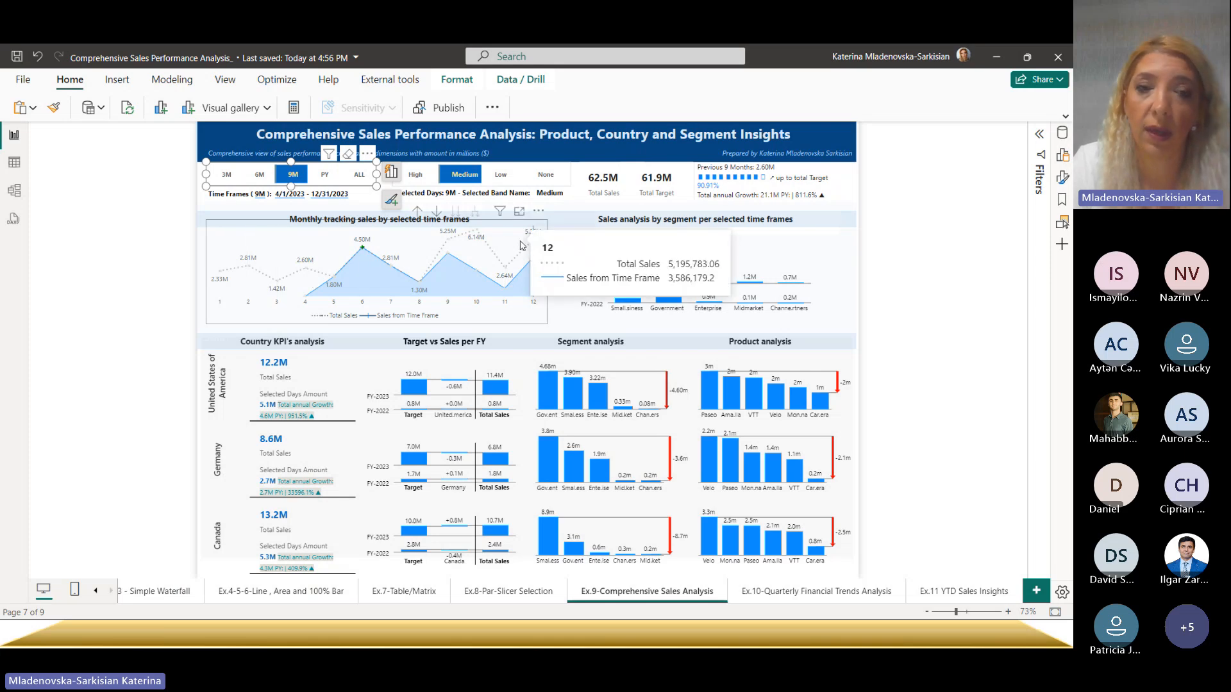
click(422, 181)
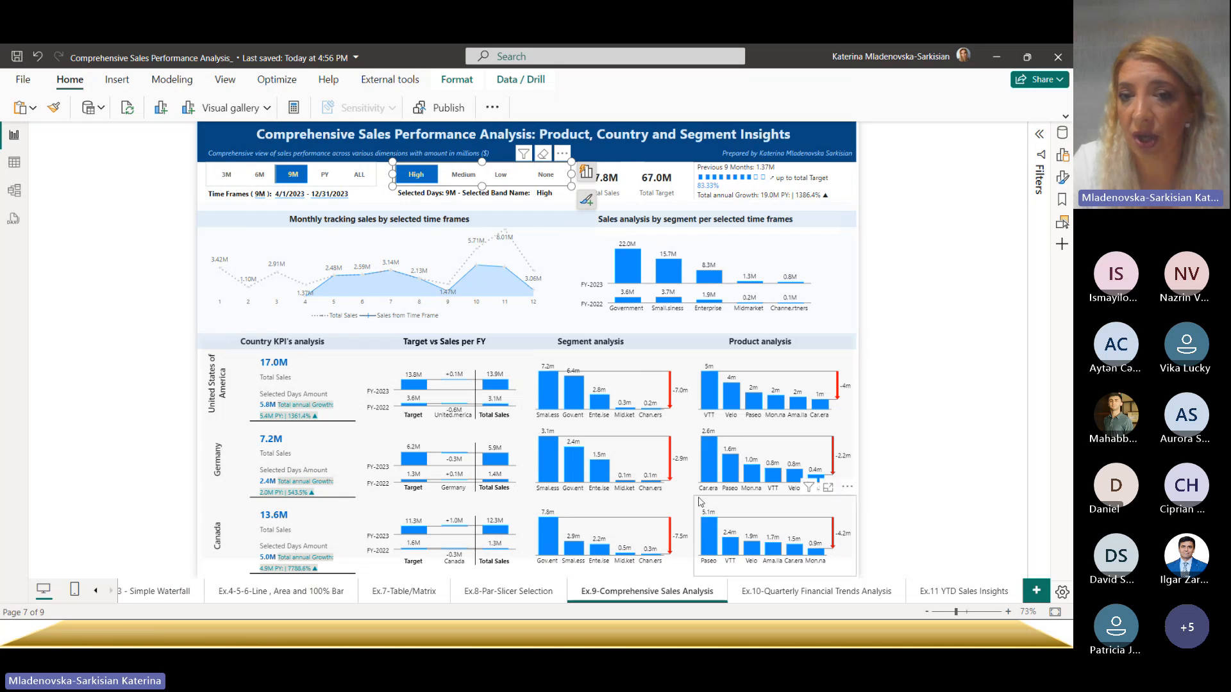
- Open the Ex.10-Quarterly Financial Trends Analysis page and show the fields that build the country KPI card visual
click(787, 598)
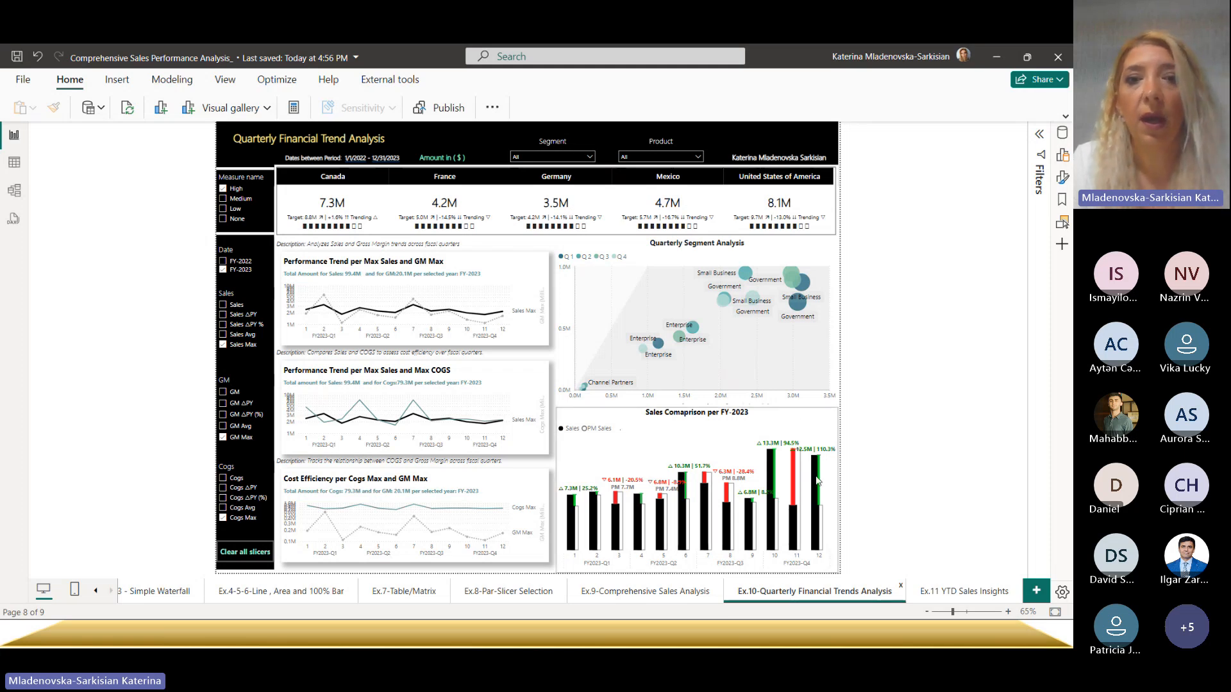
mouse_move(797, 284)
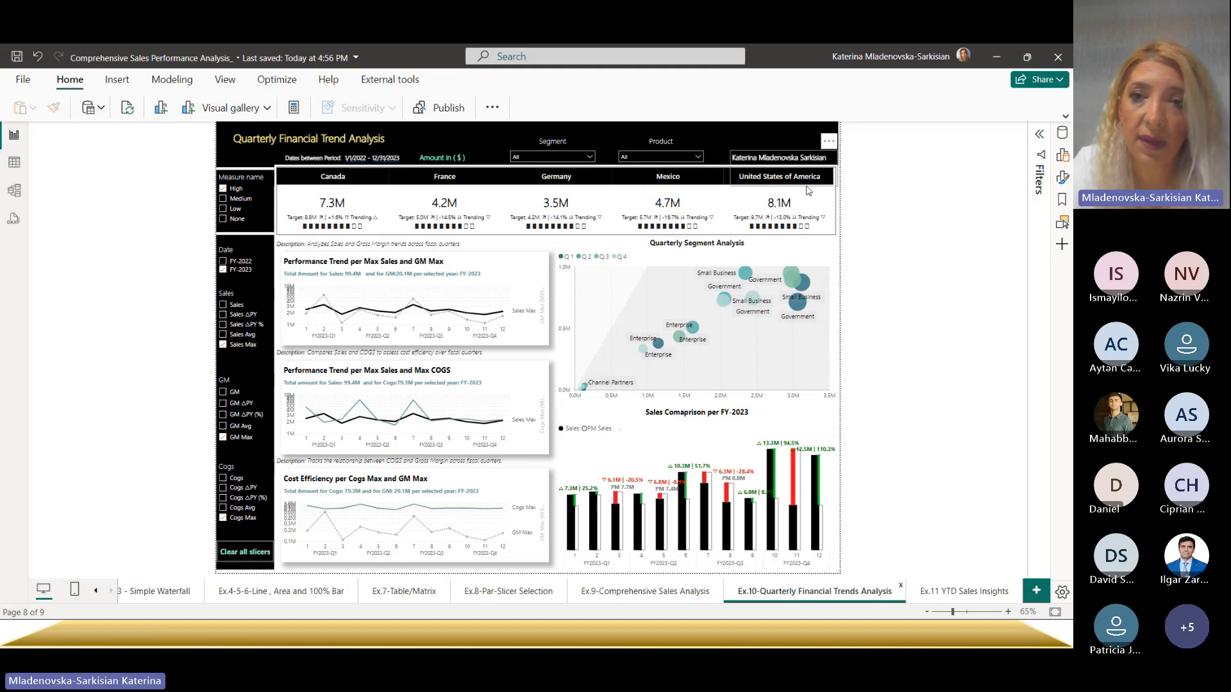
click(694, 203)
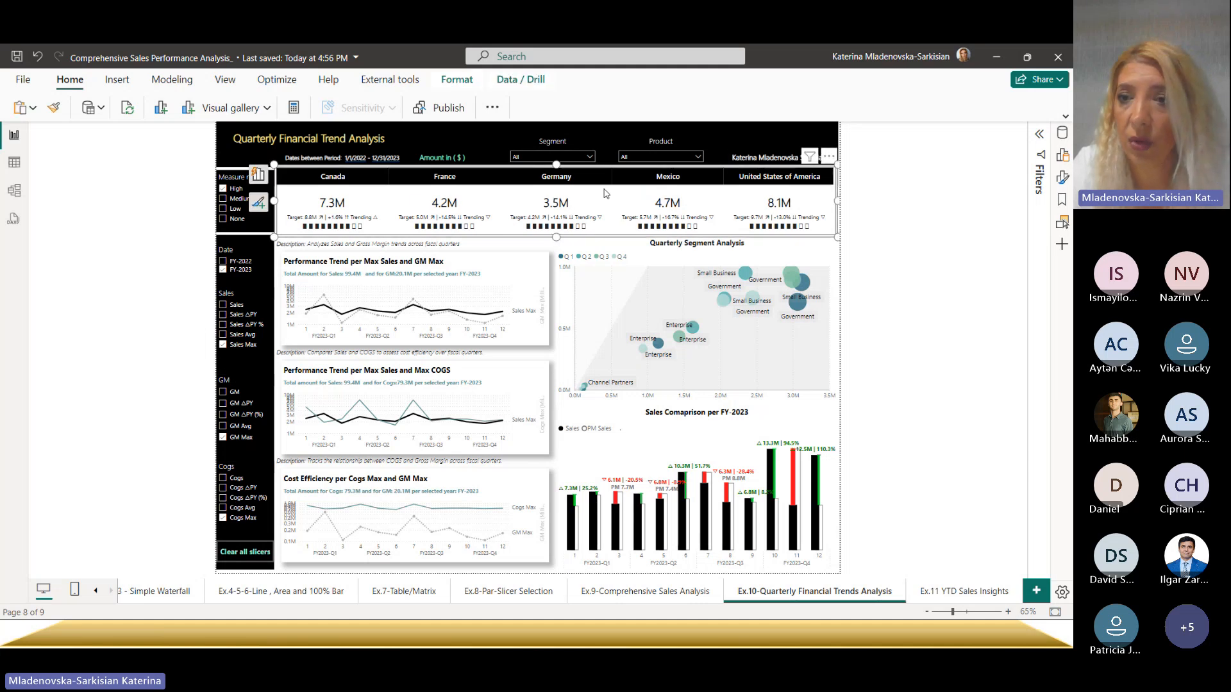
click(1062, 155)
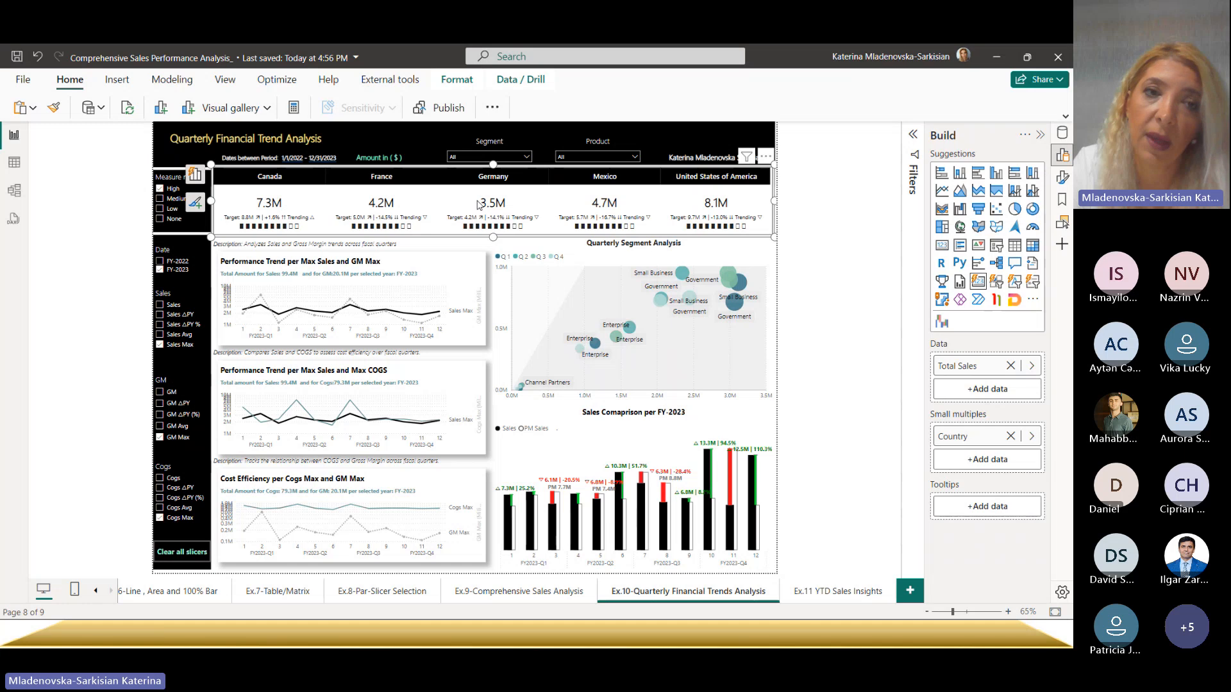
- Compare the country KPI cards with the Measure name slicer set to Medium, Low and High in turn
click(161, 198)
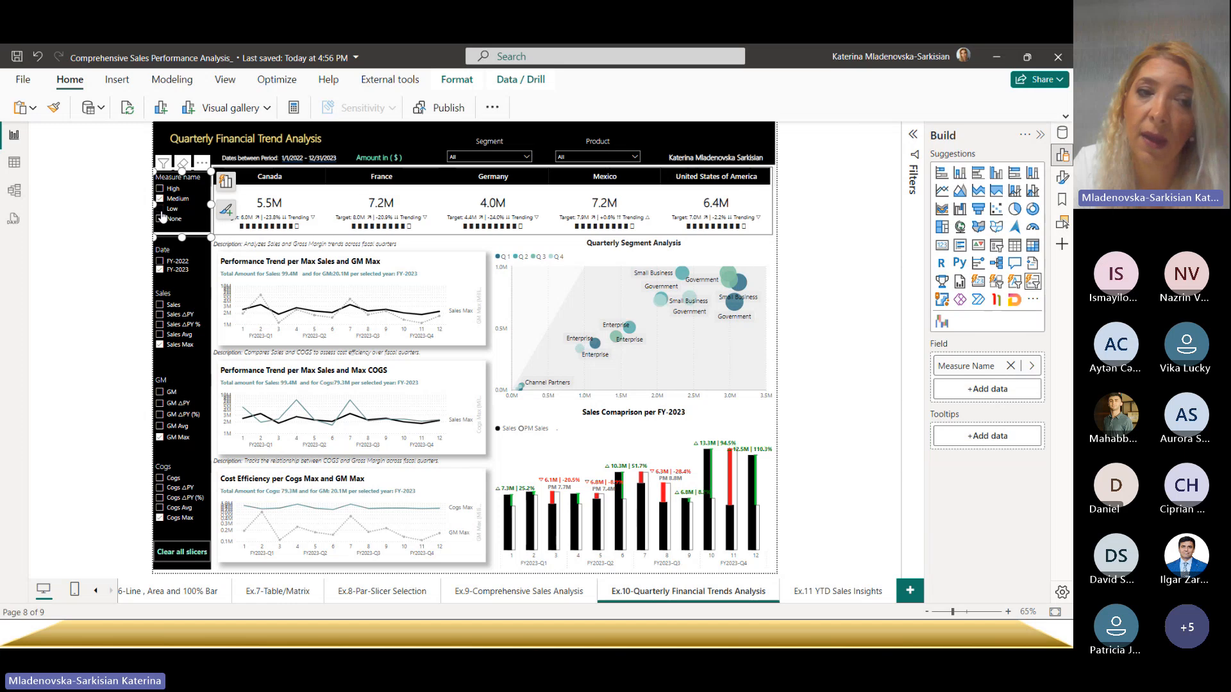
click(160, 209)
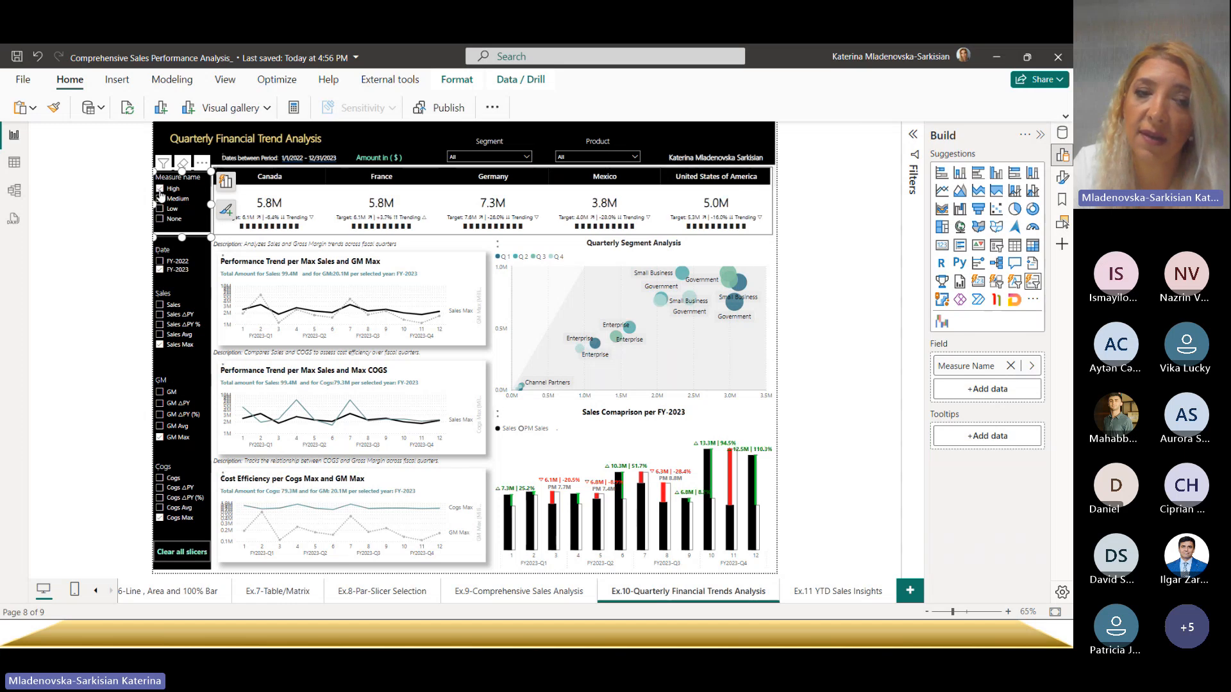
click(160, 189)
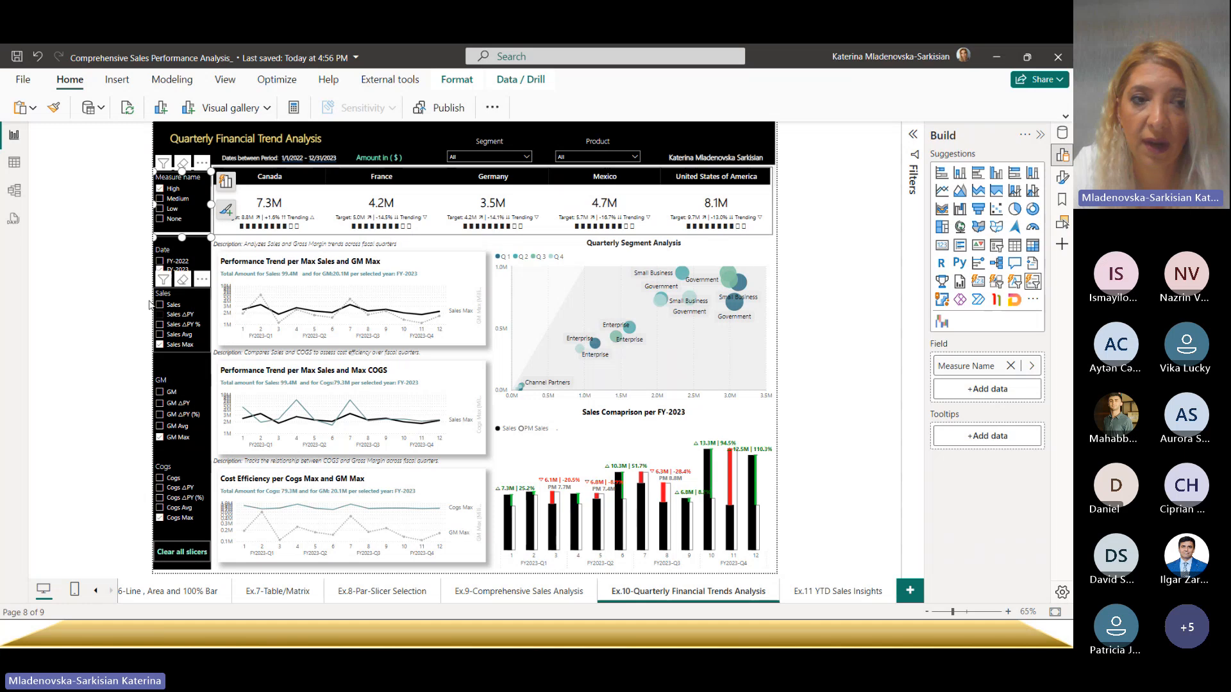
- Set the Sales, GM and Cogs slicers to Sales, GM and Cogs, and inspect data points in the two Performance Trend charts
click(161, 393)
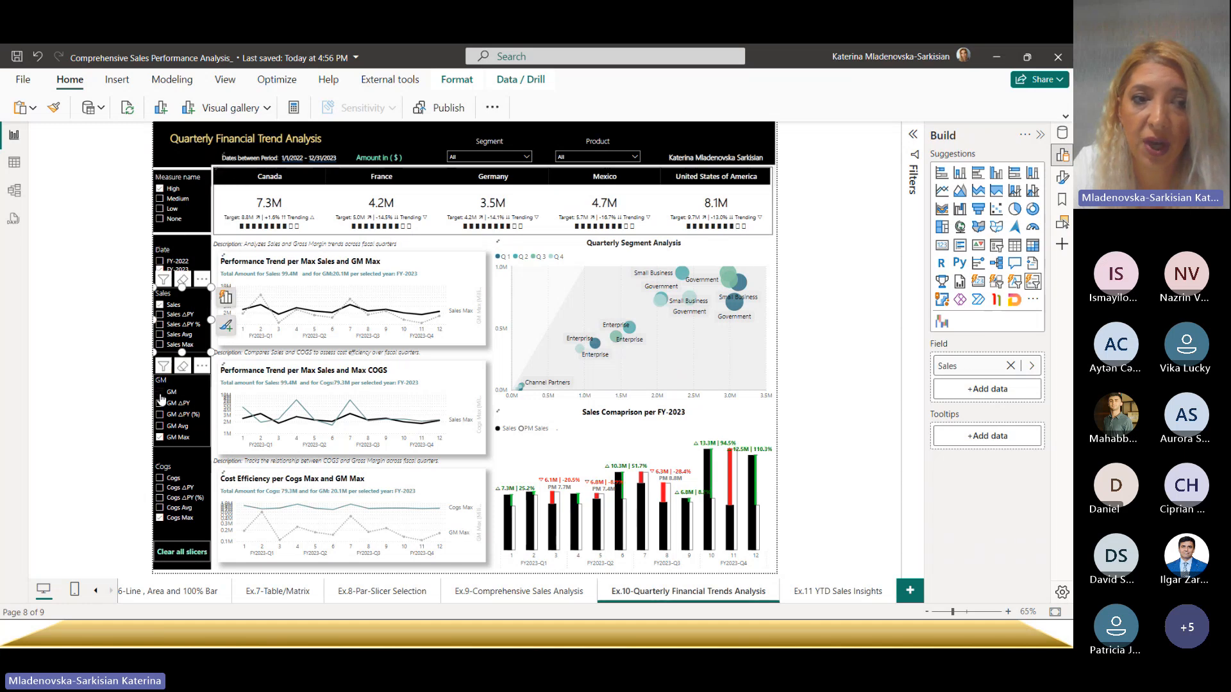
click(161, 394)
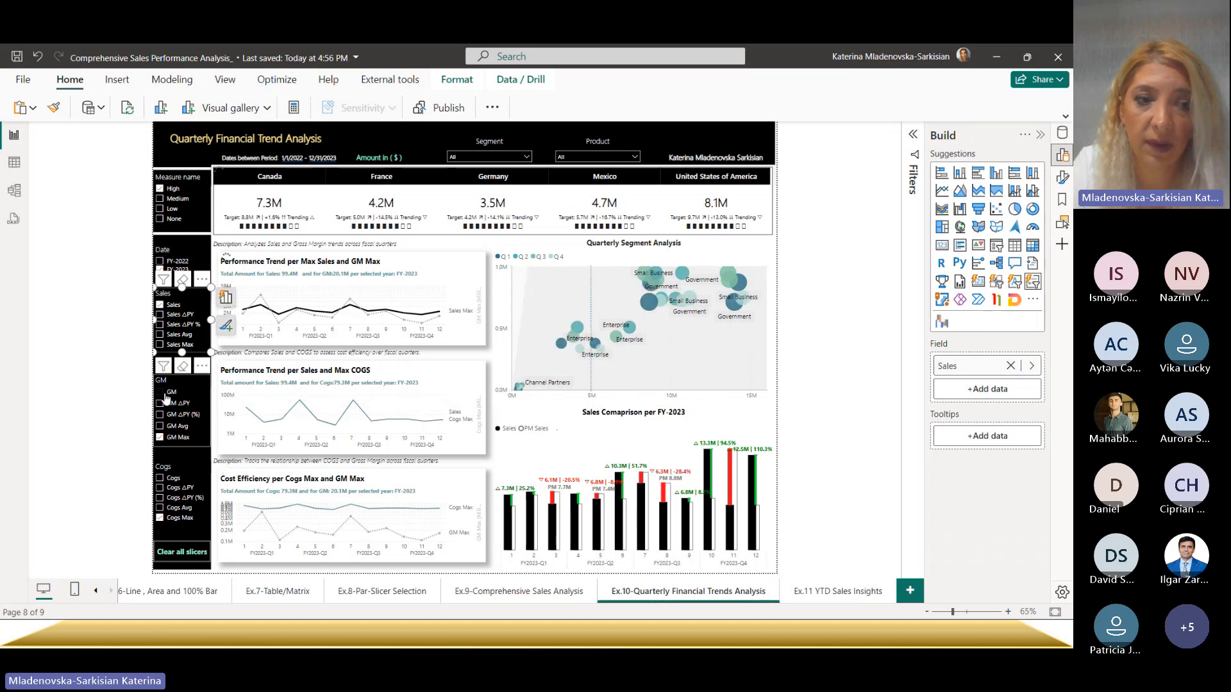
click(161, 478)
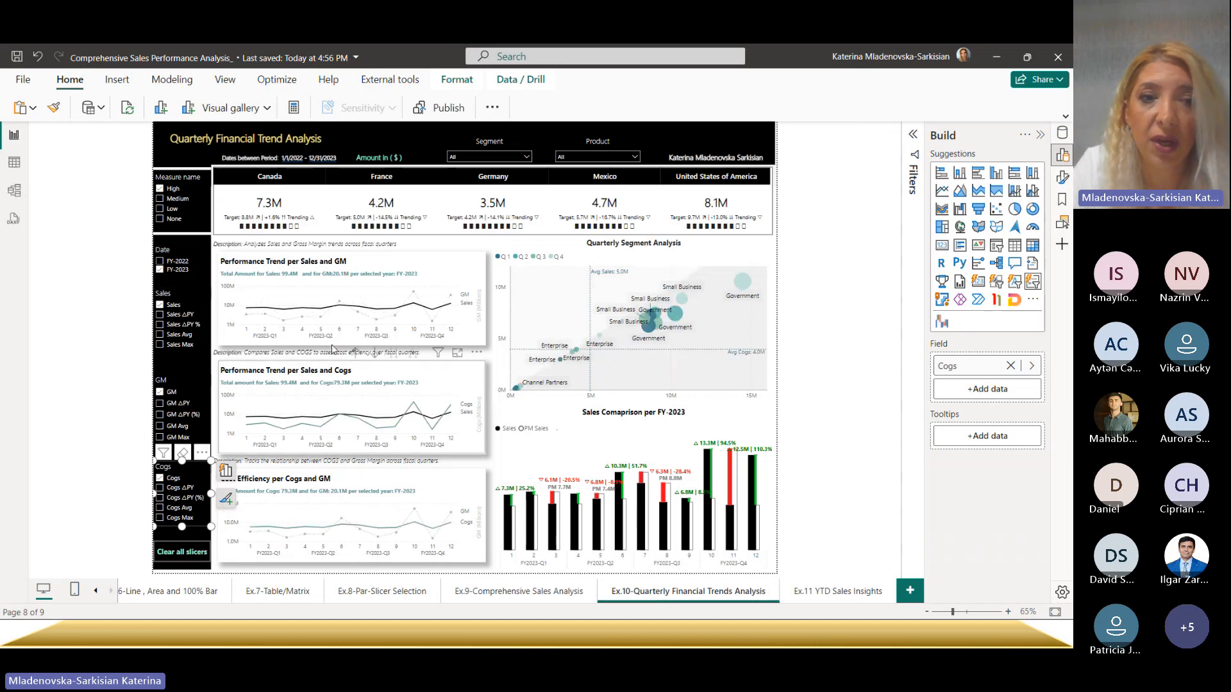
mouse_move(387, 322)
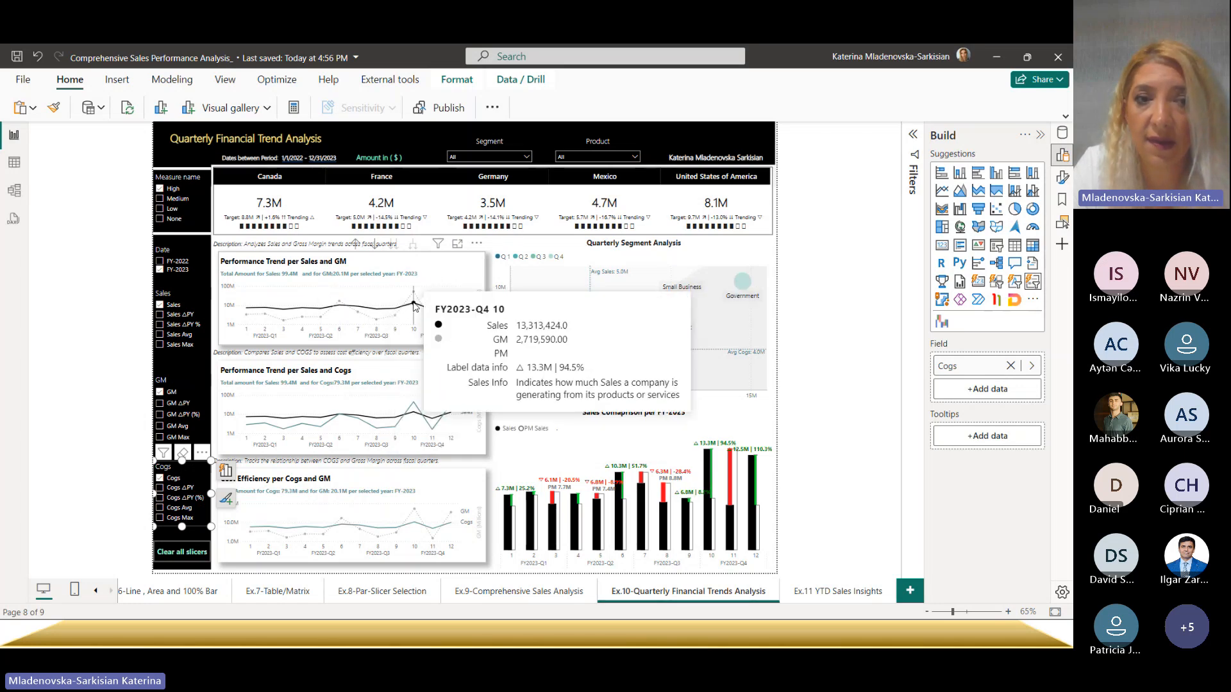
mouse_move(414, 302)
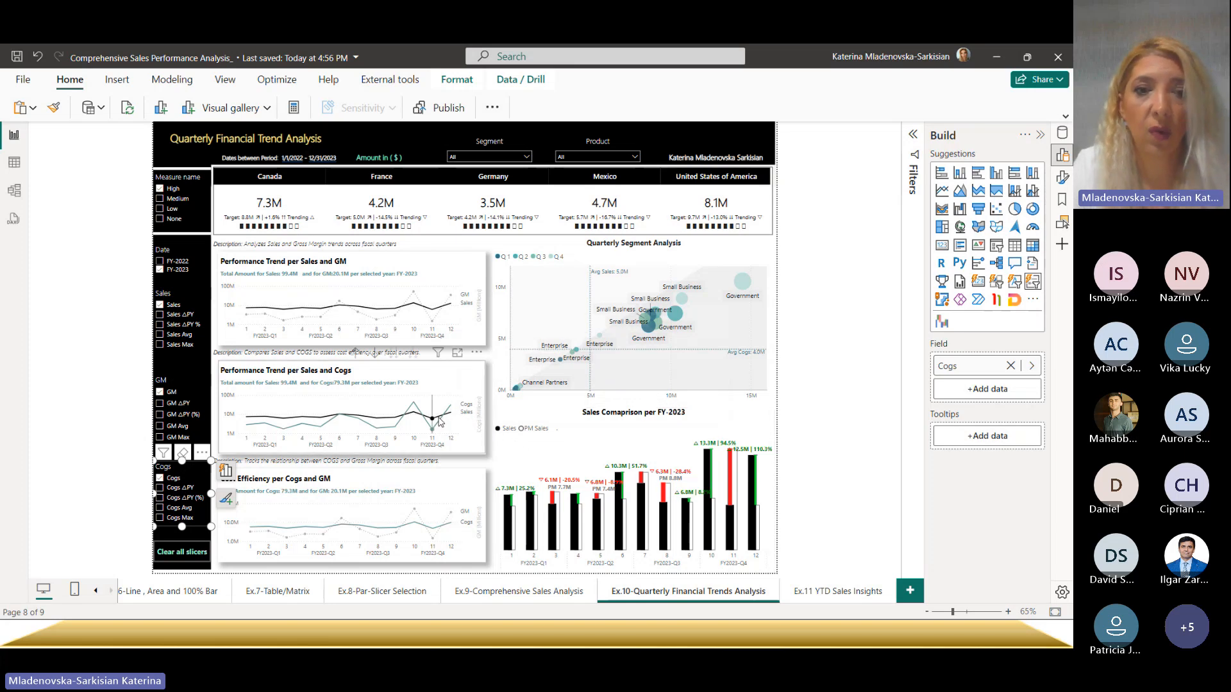
mouse_move(440, 421)
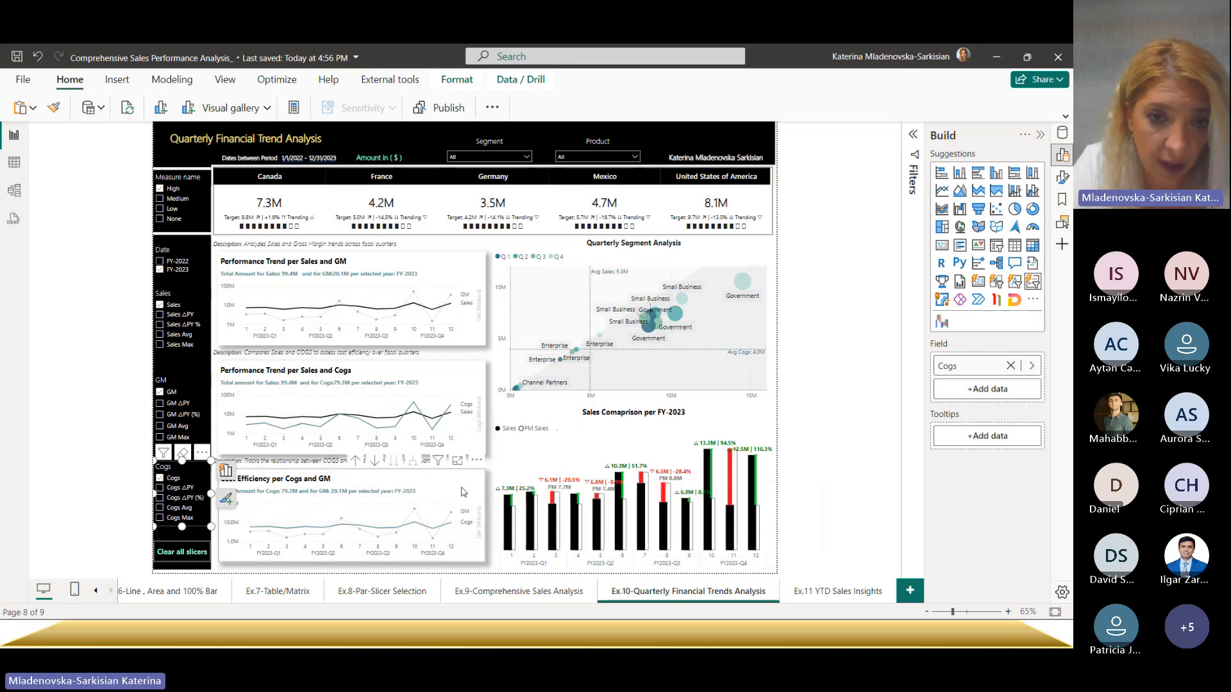
- Inspect the fields of the Cost Efficiency per Cogs and GM chart and the month values in the Sales Comparison per FY-2023 chart
click(463, 490)
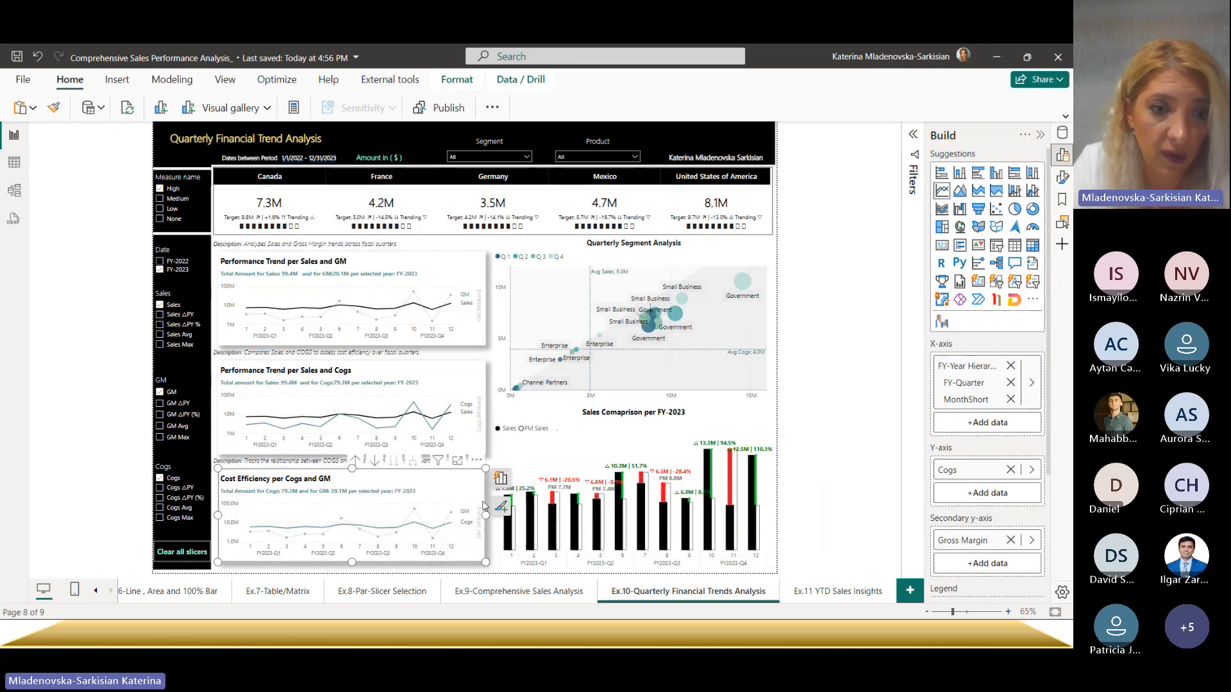
click(810, 443)
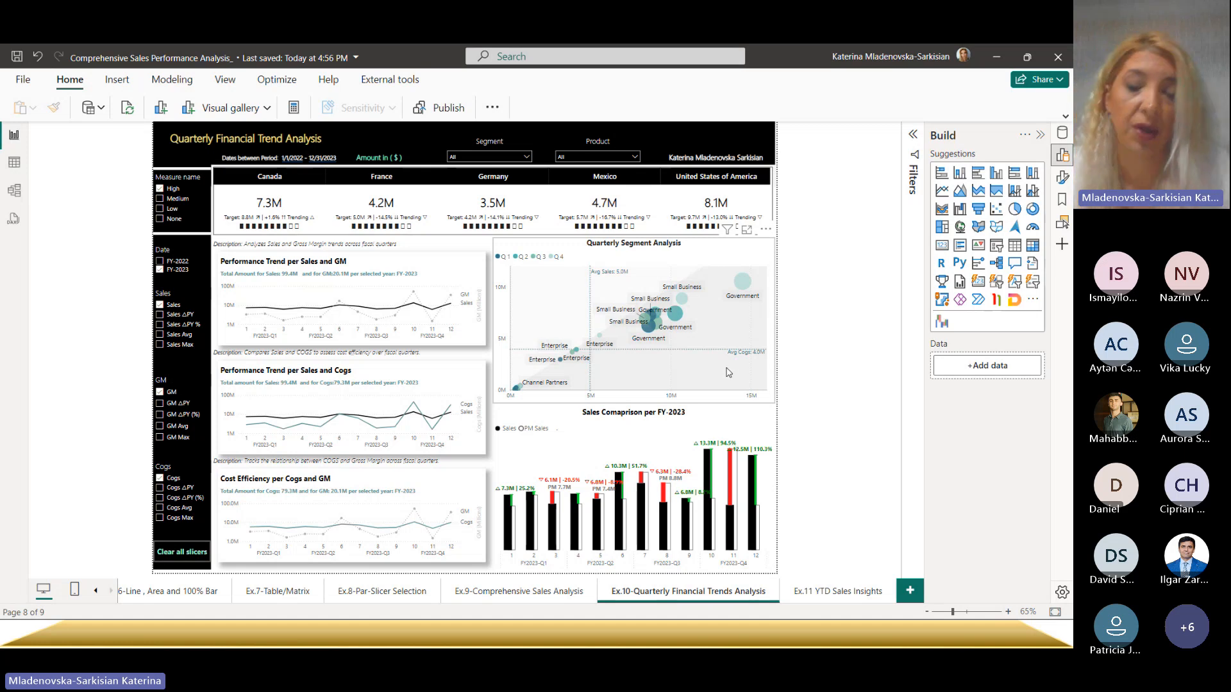
click(757, 433)
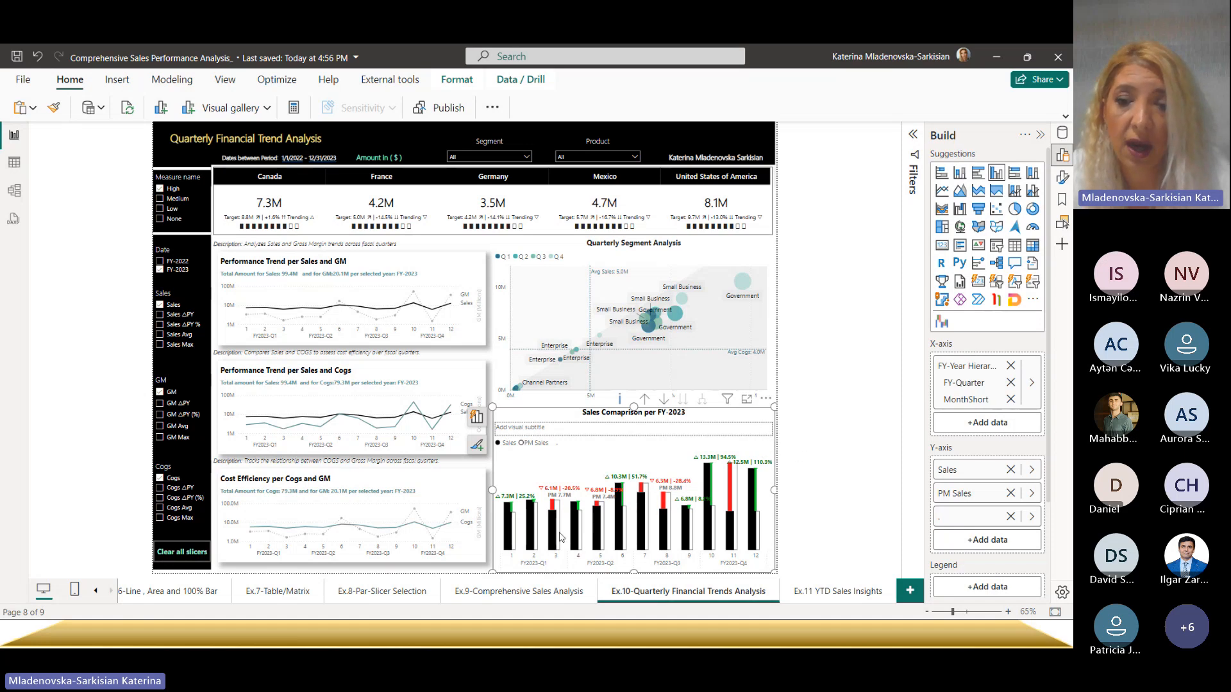
mouse_move(576, 515)
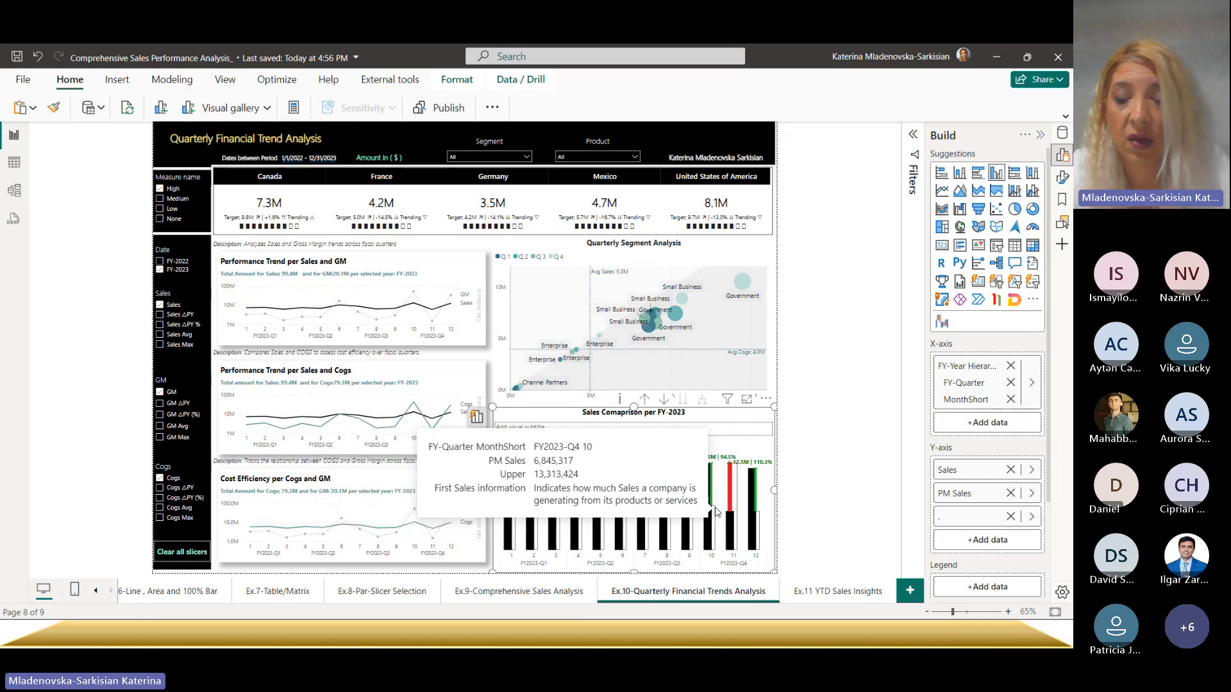
mouse_move(716, 513)
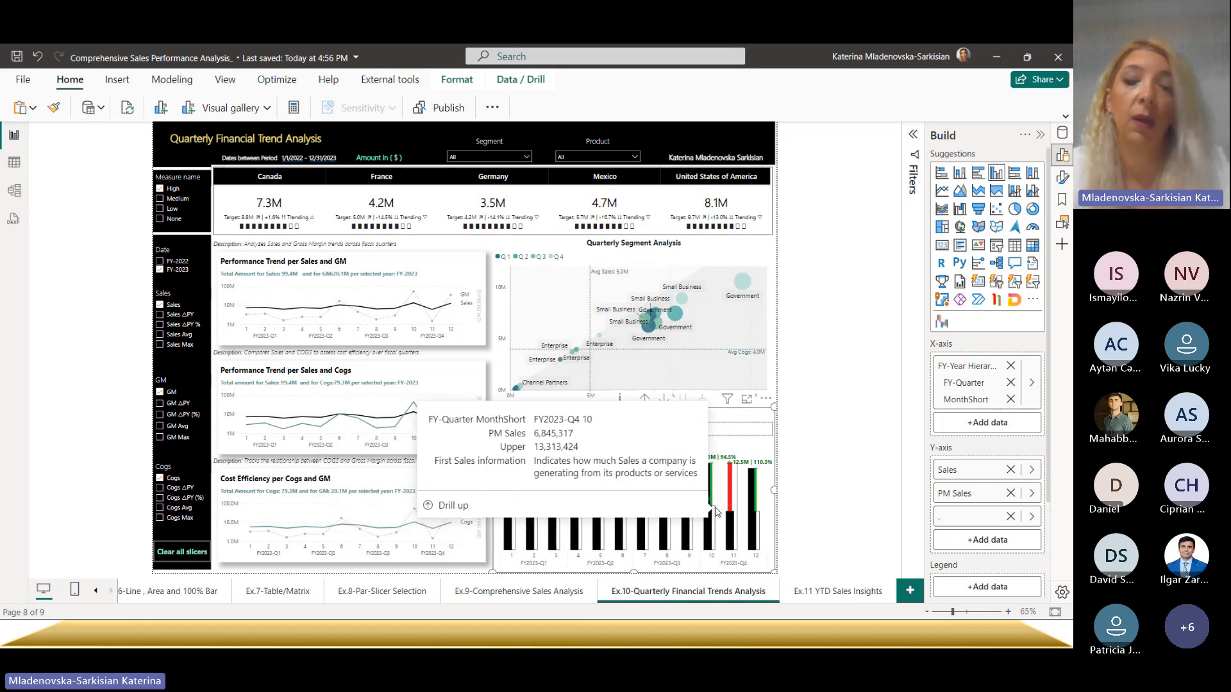
click(835, 485)
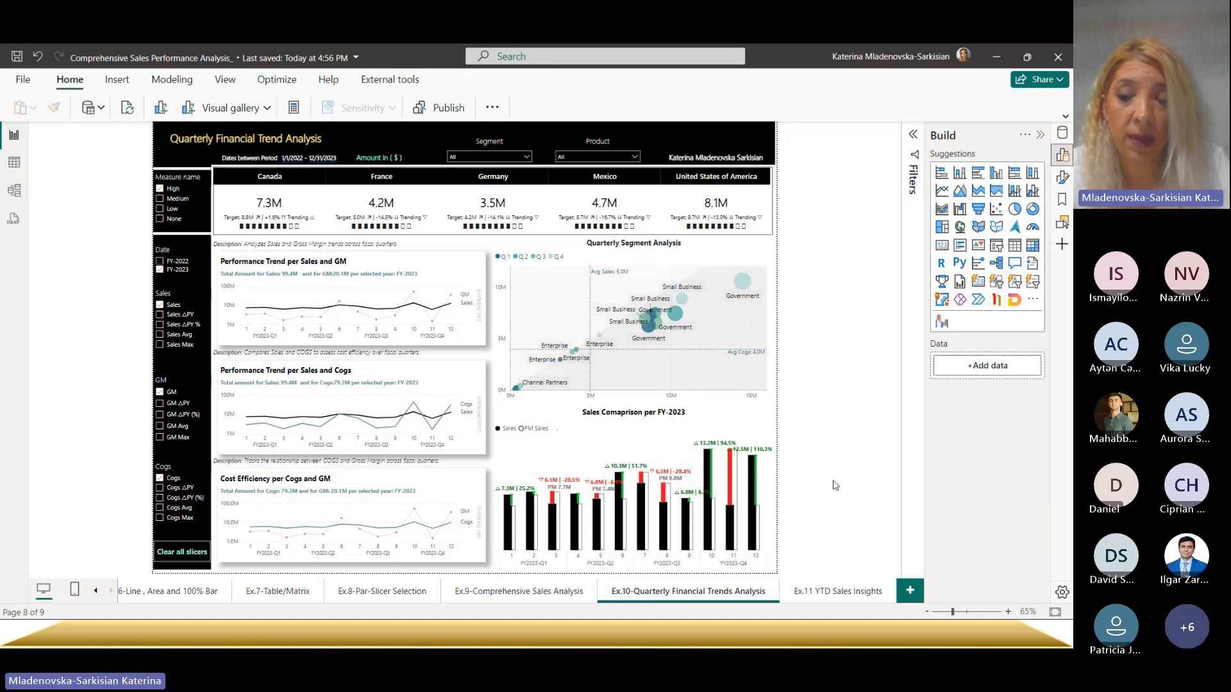
- Open the Ex.11 YTD Sales Insights page and examine the segment trend sparklines, dismissing the error dialog
click(811, 593)
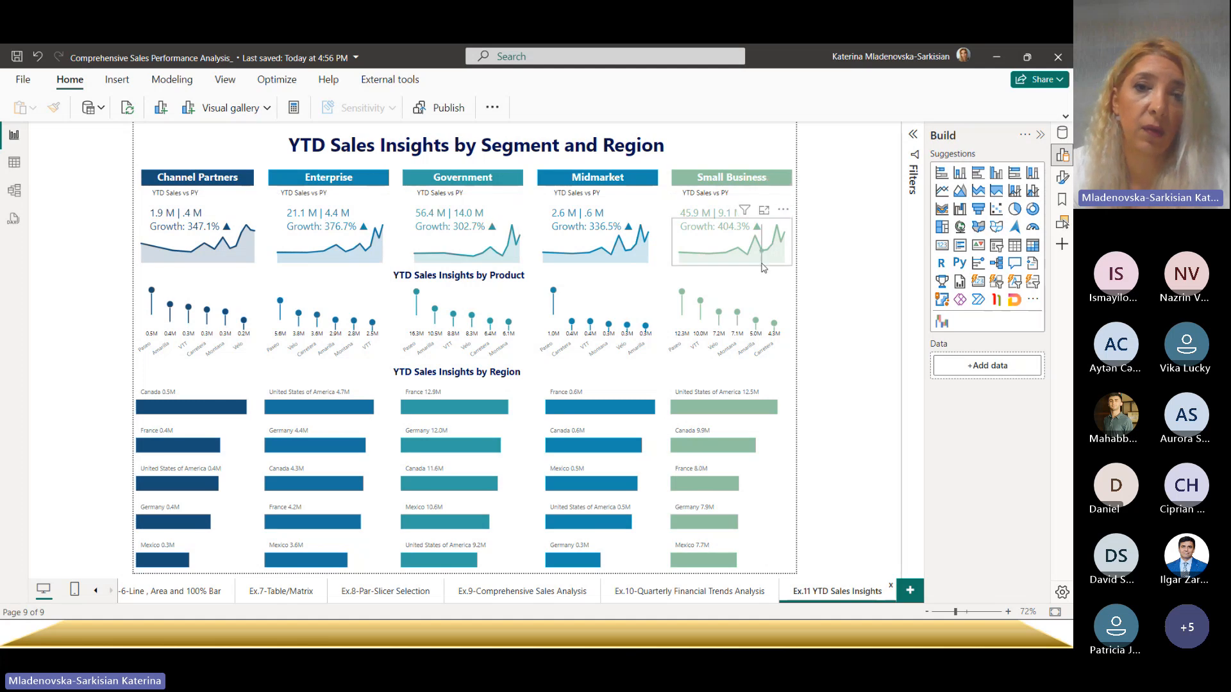
mouse_move(763, 267)
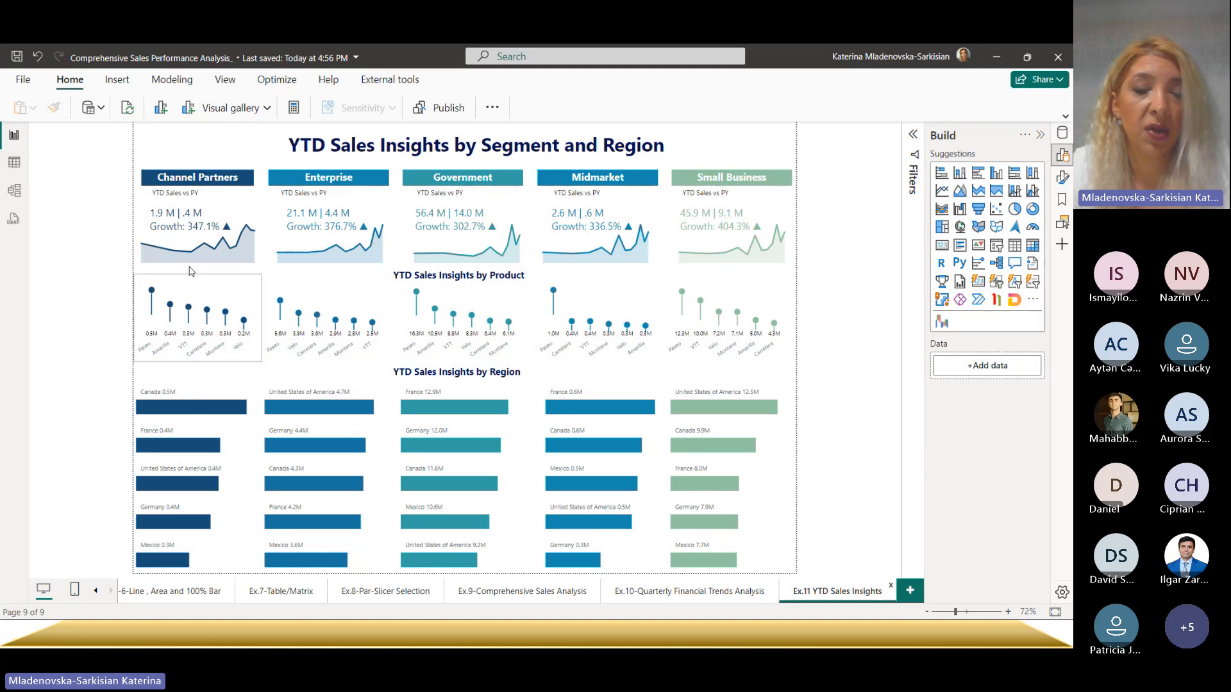
mouse_move(224, 259)
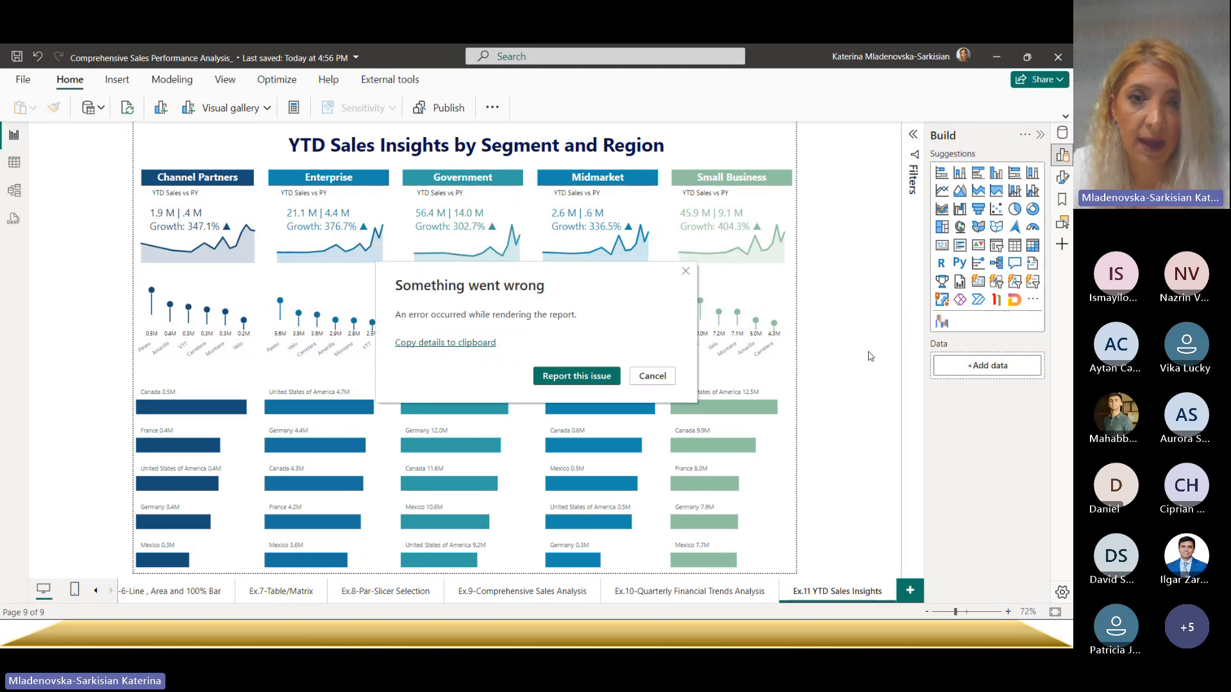
click(668, 376)
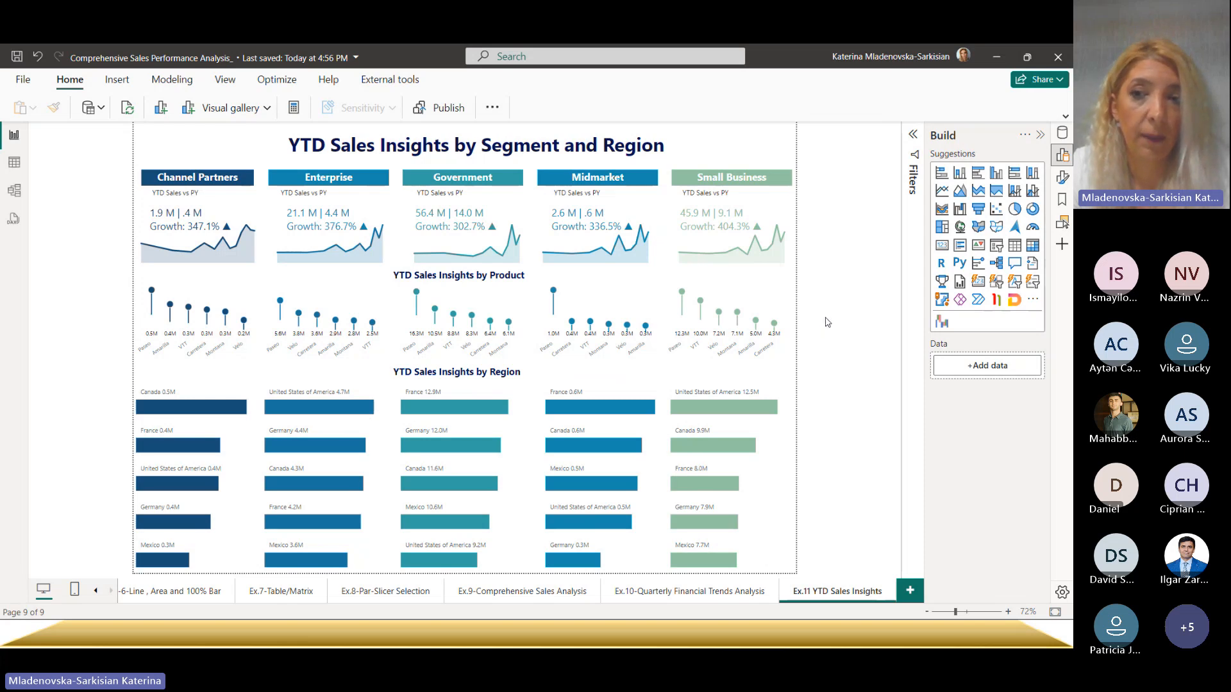
- Show the error bar formatting of the Small Business product chart, including its upper and lower bounds and bar options
click(784, 308)
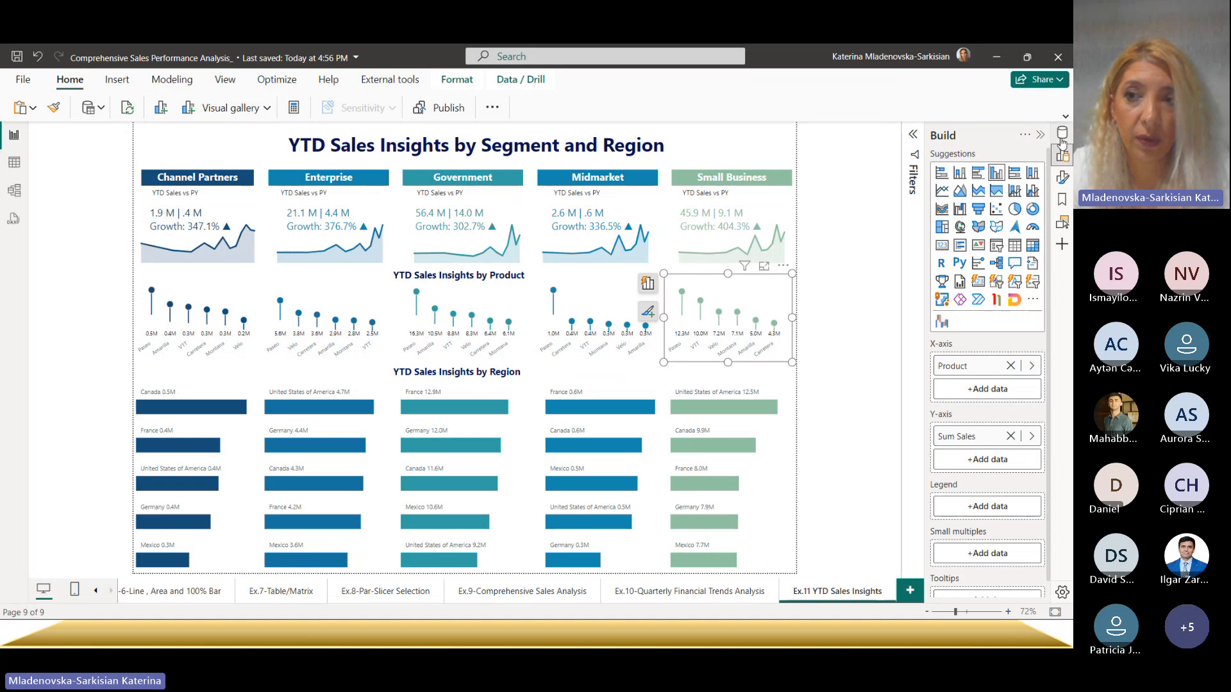
click(1062, 179)
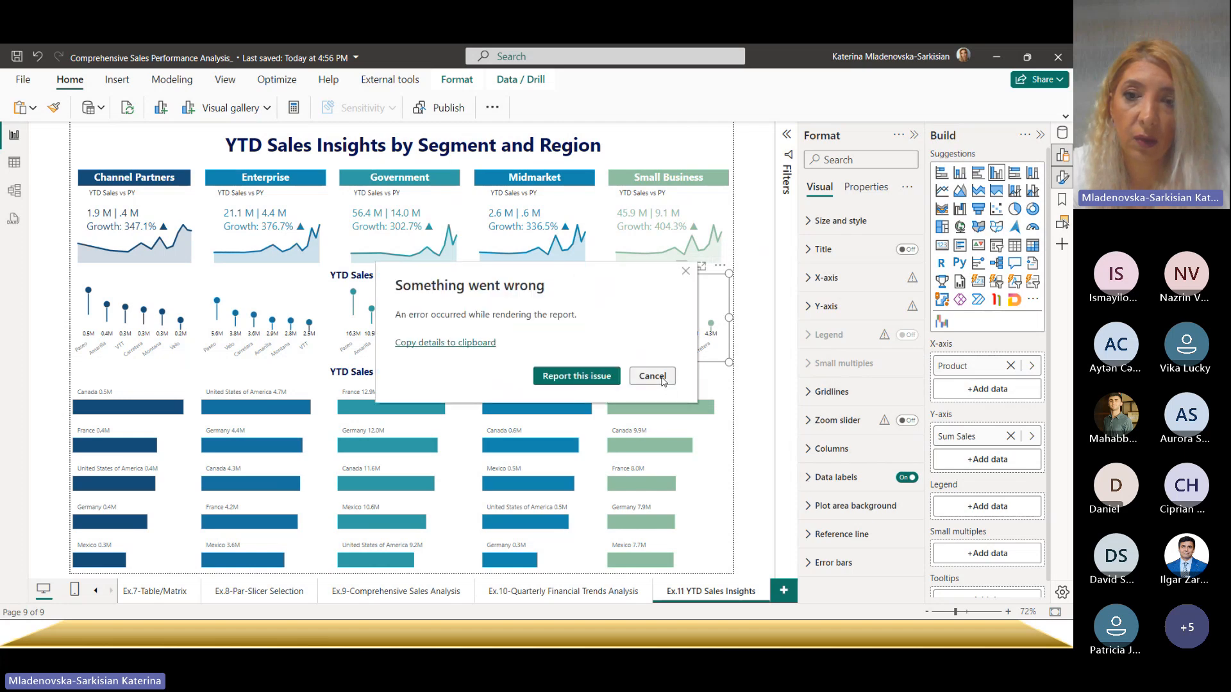
click(652, 376)
scroll(984, 488, down, 1)
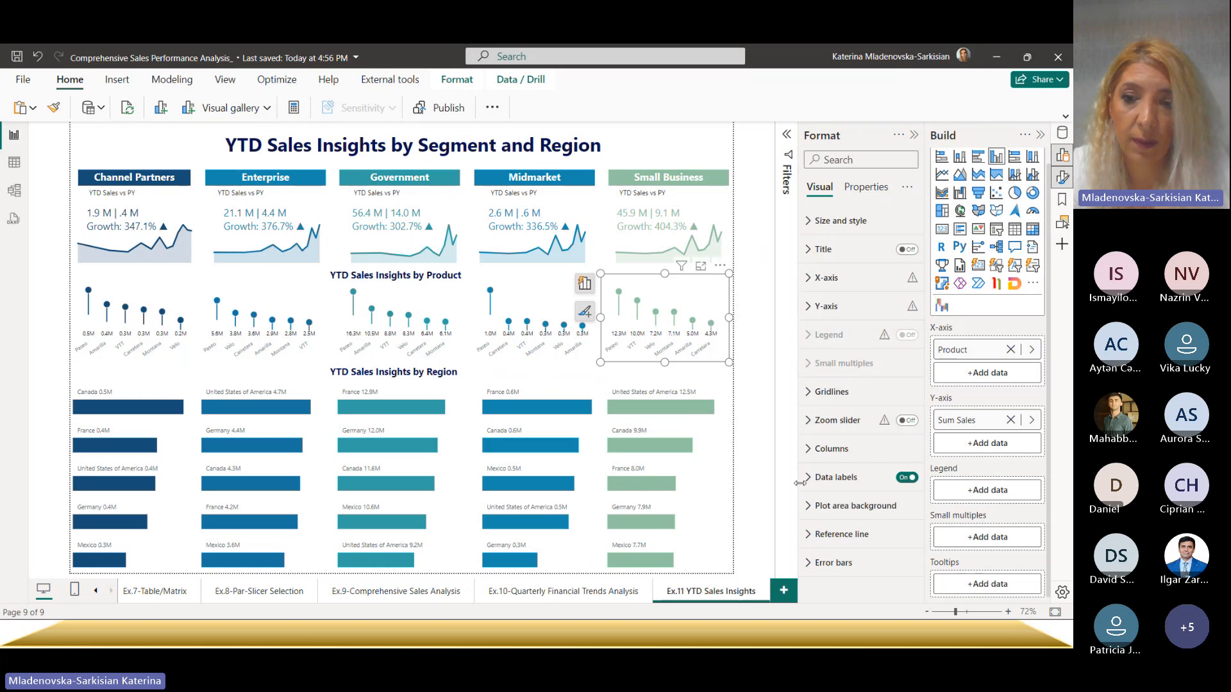
click(809, 565)
scroll(811, 561, down, 4)
scroll(810, 557, down, 3)
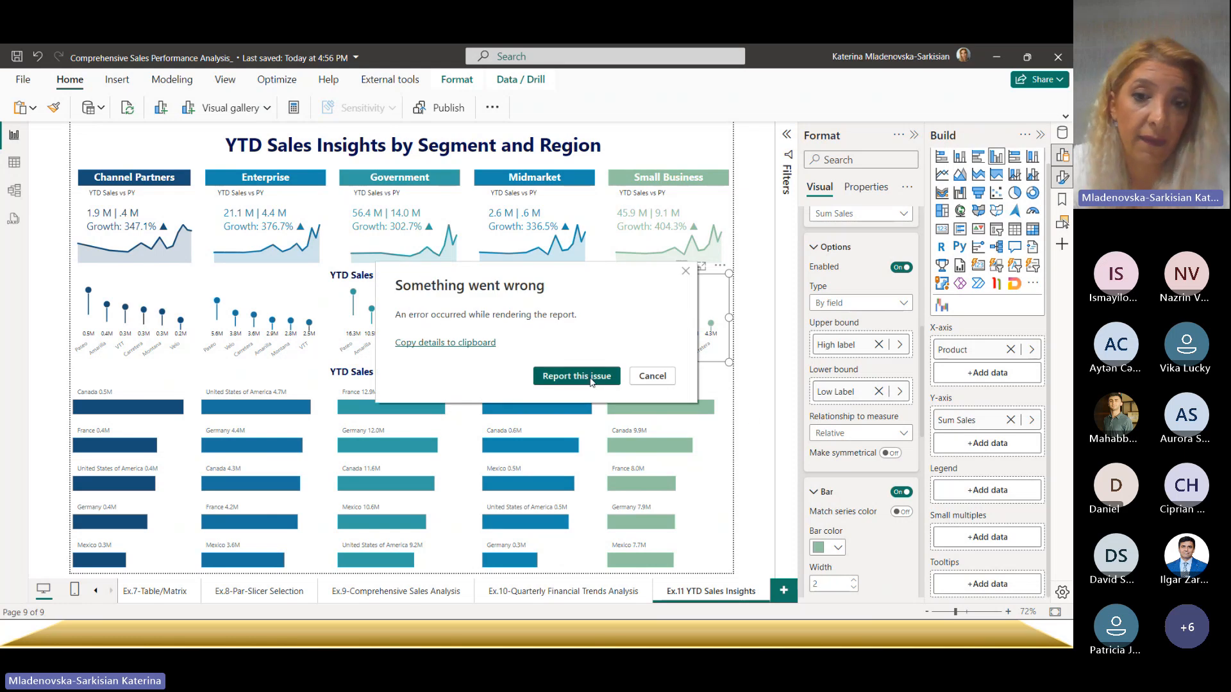
click(685, 276)
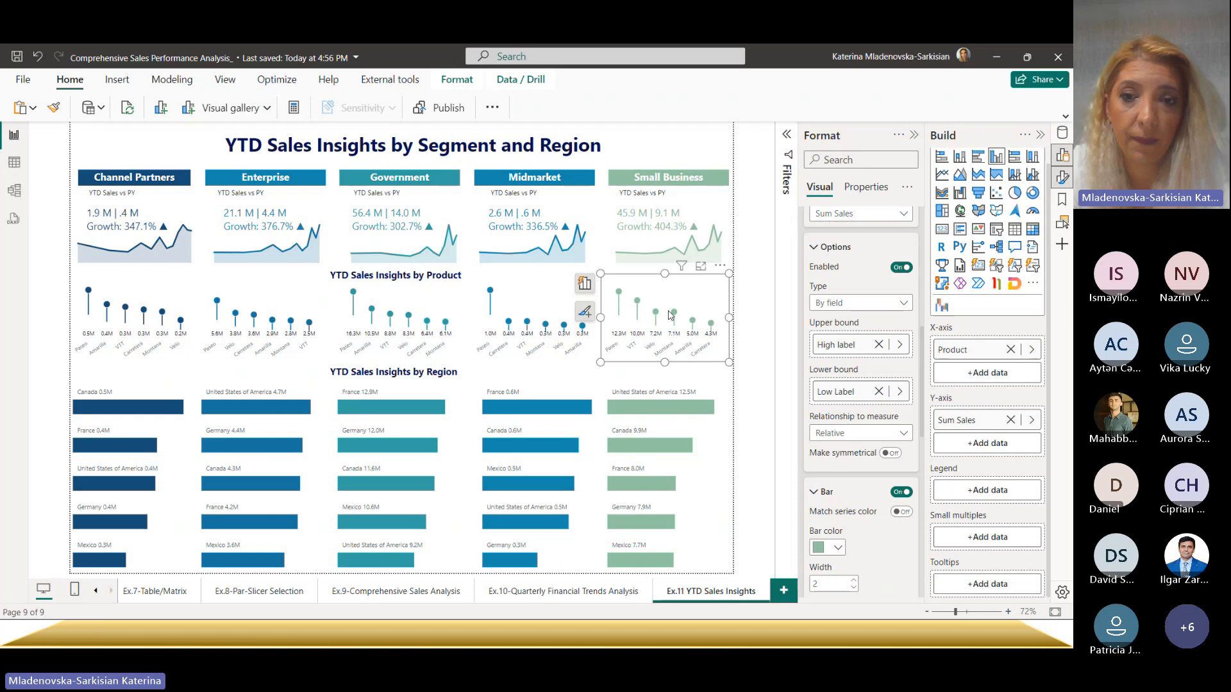
- Show the fields of the Small Business region bar chart and list all data model tables without the search filter
click(771, 399)
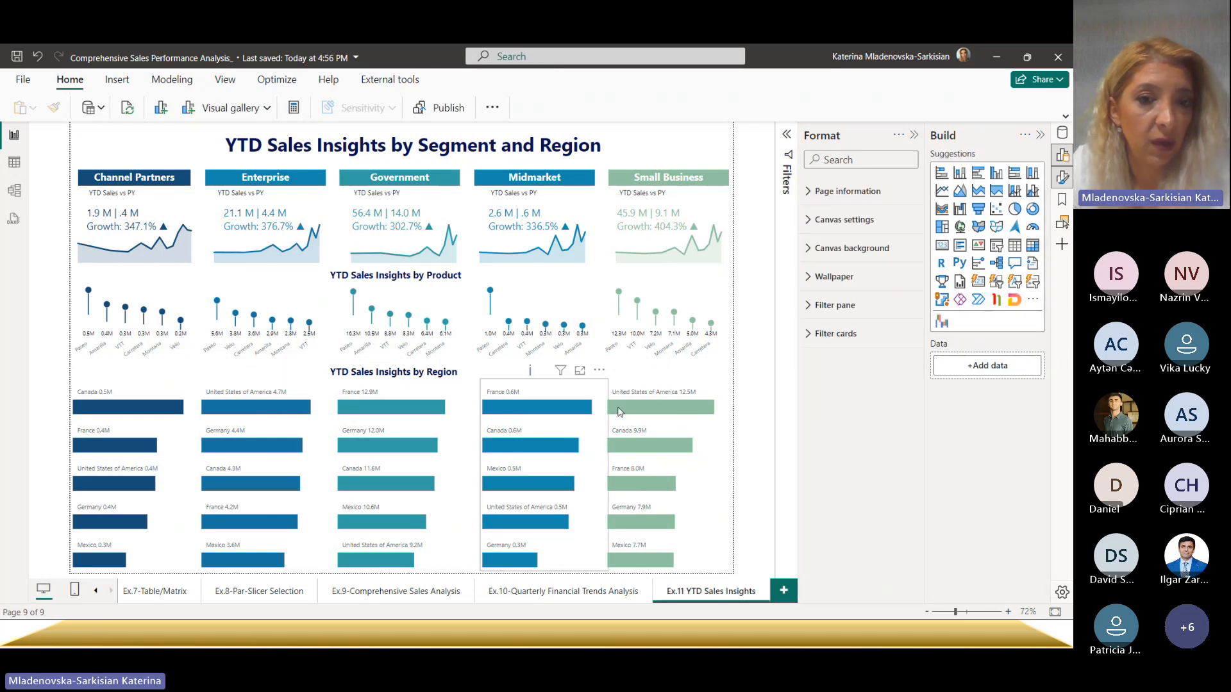
click(716, 439)
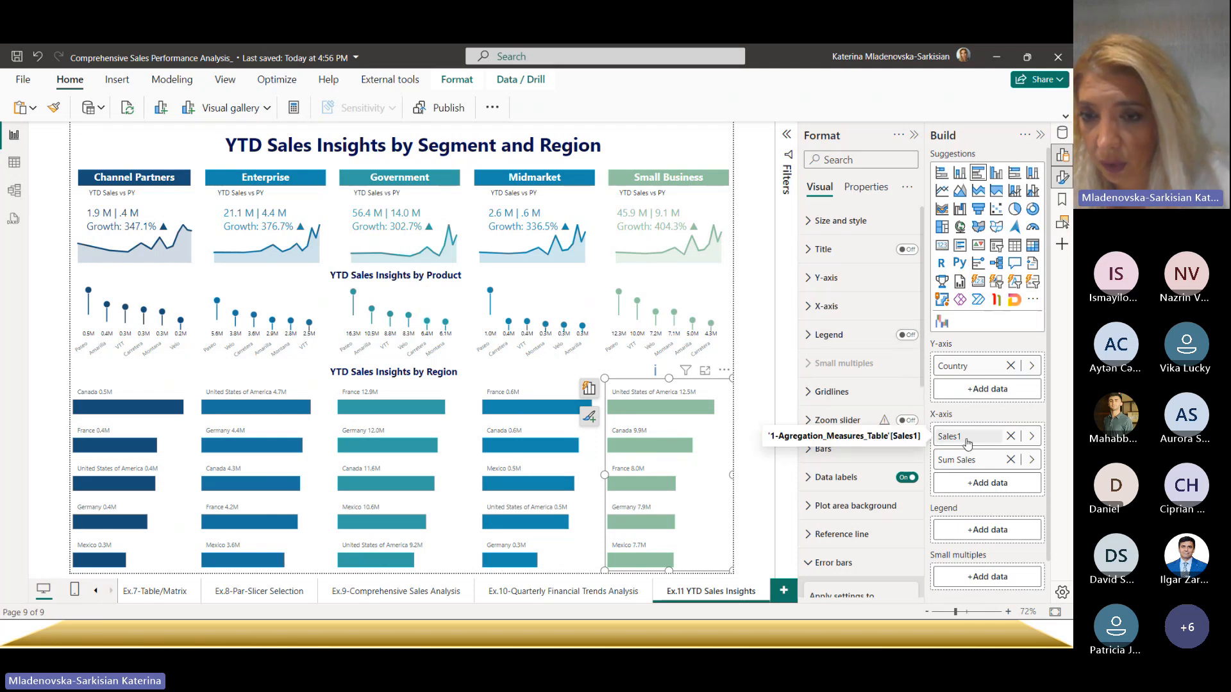
click(1062, 133)
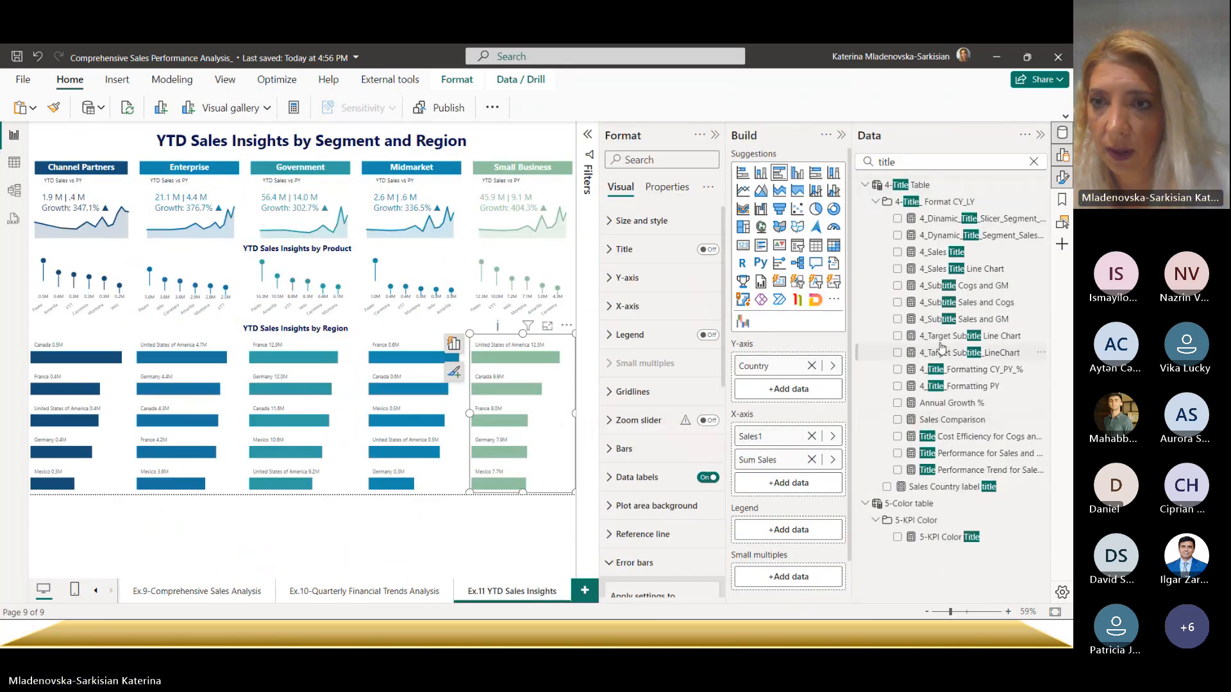
click(1034, 165)
click(1034, 163)
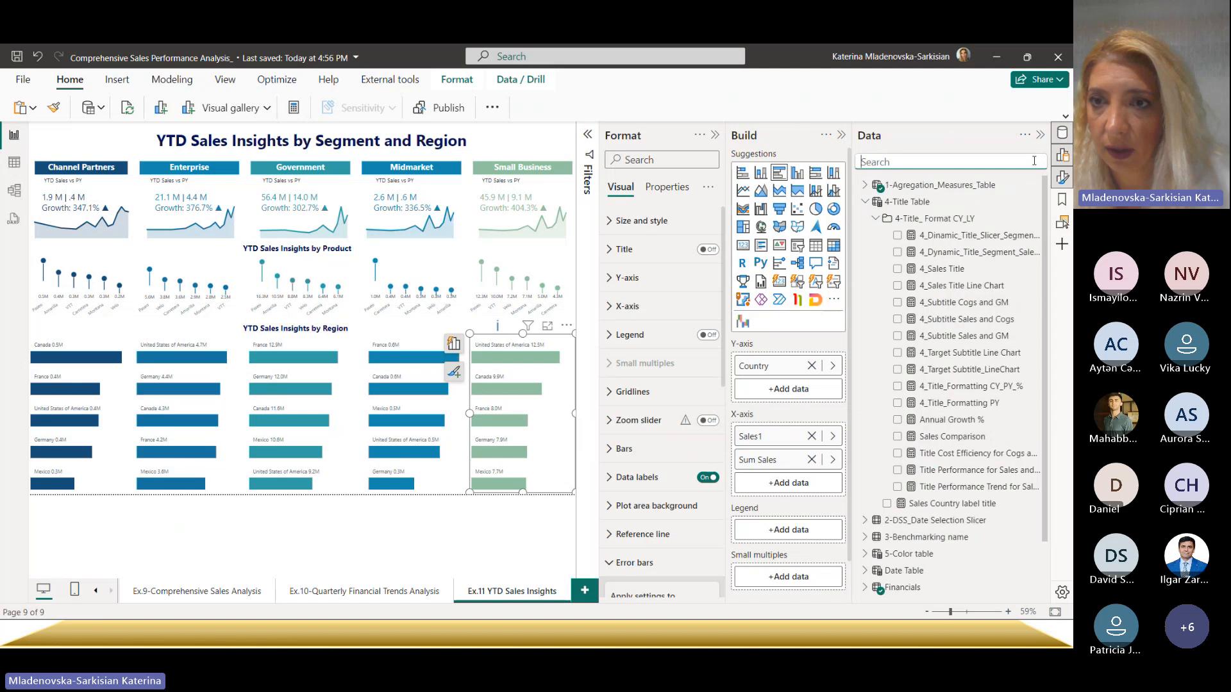
- Open the Sales1 measure from the Sales folder of 1-Agregation_Measures_Table and examine its formula and the chart's X-axis fields
click(864, 184)
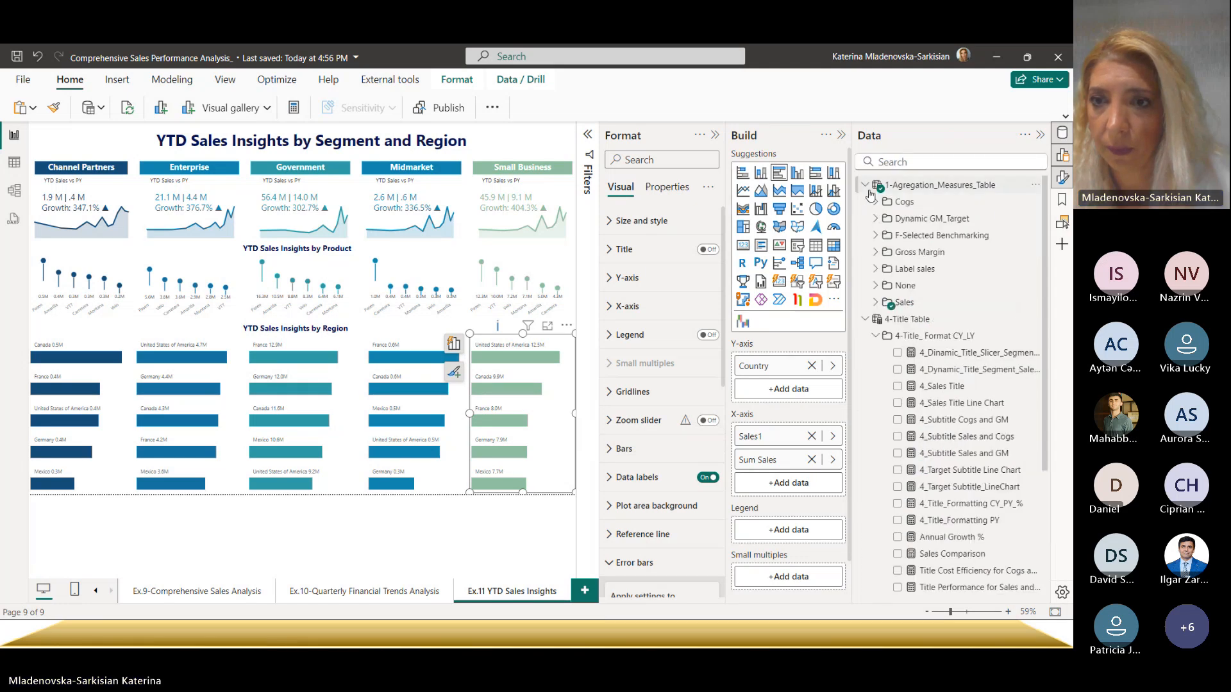
click(881, 304)
scroll(943, 423, down, 2)
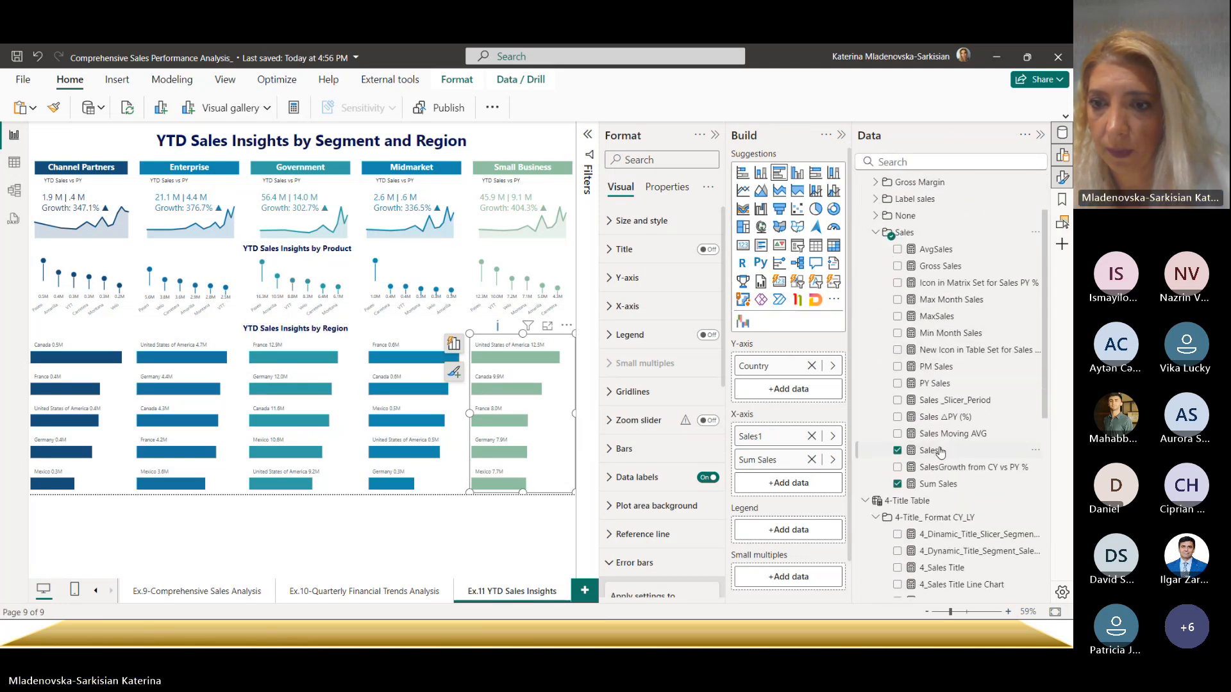
click(949, 448)
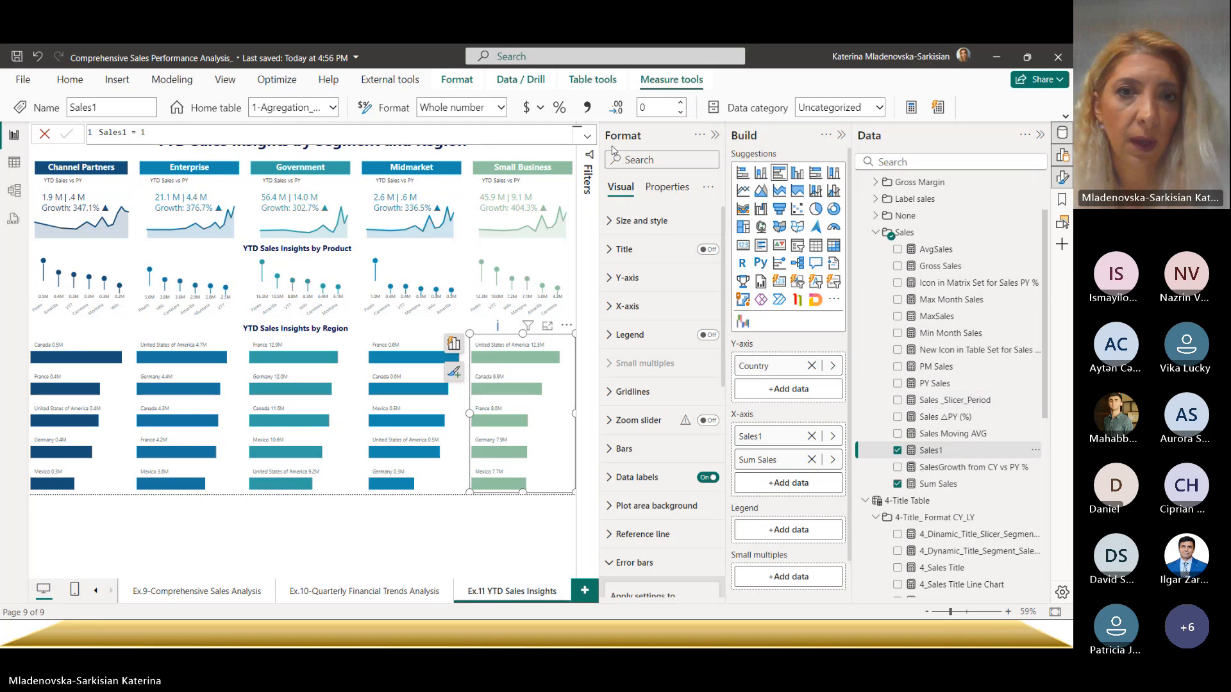
click(585, 134)
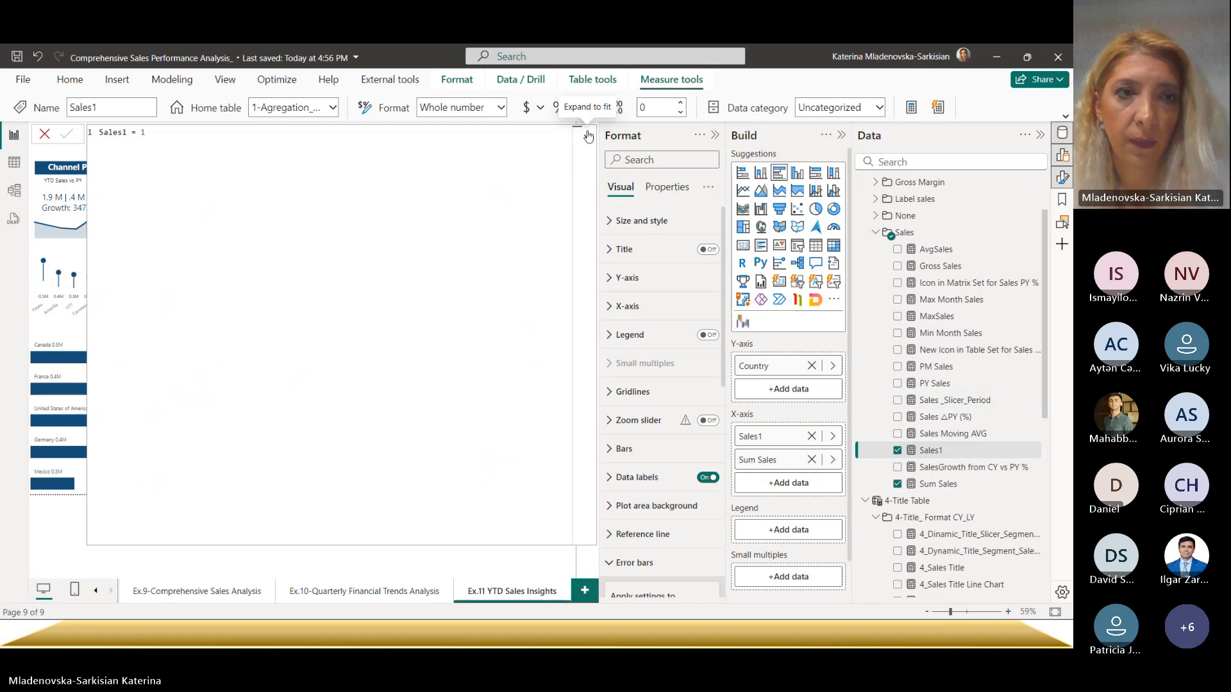
click(588, 136)
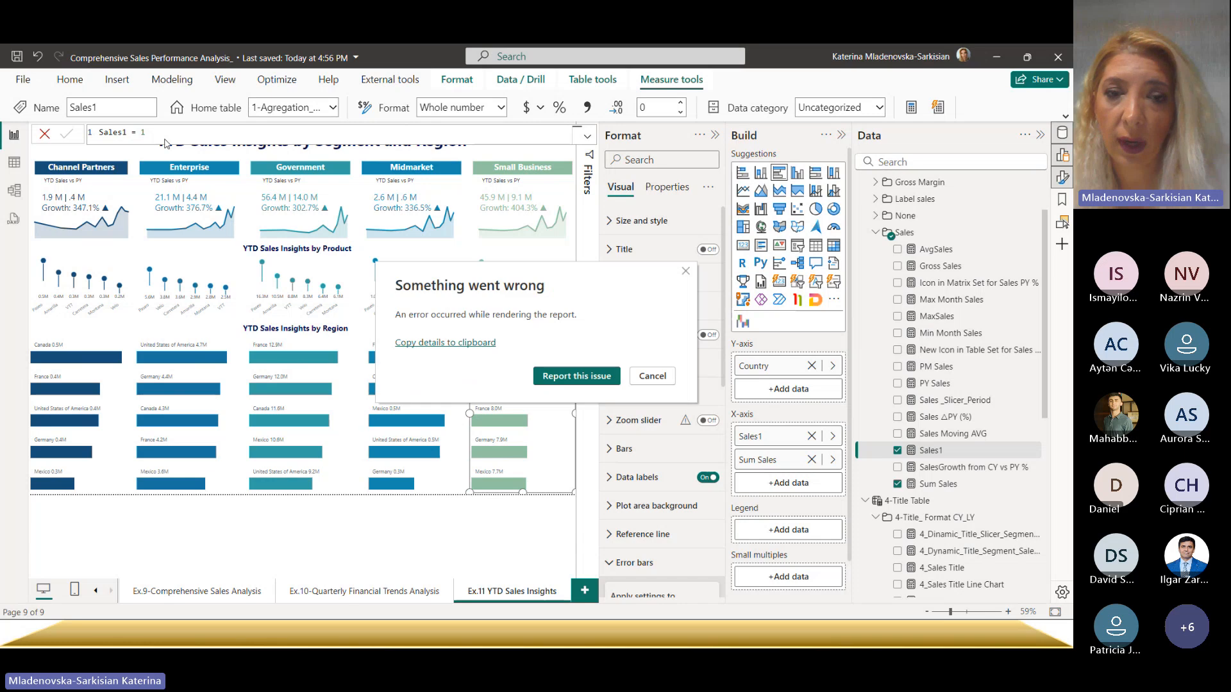
click(686, 270)
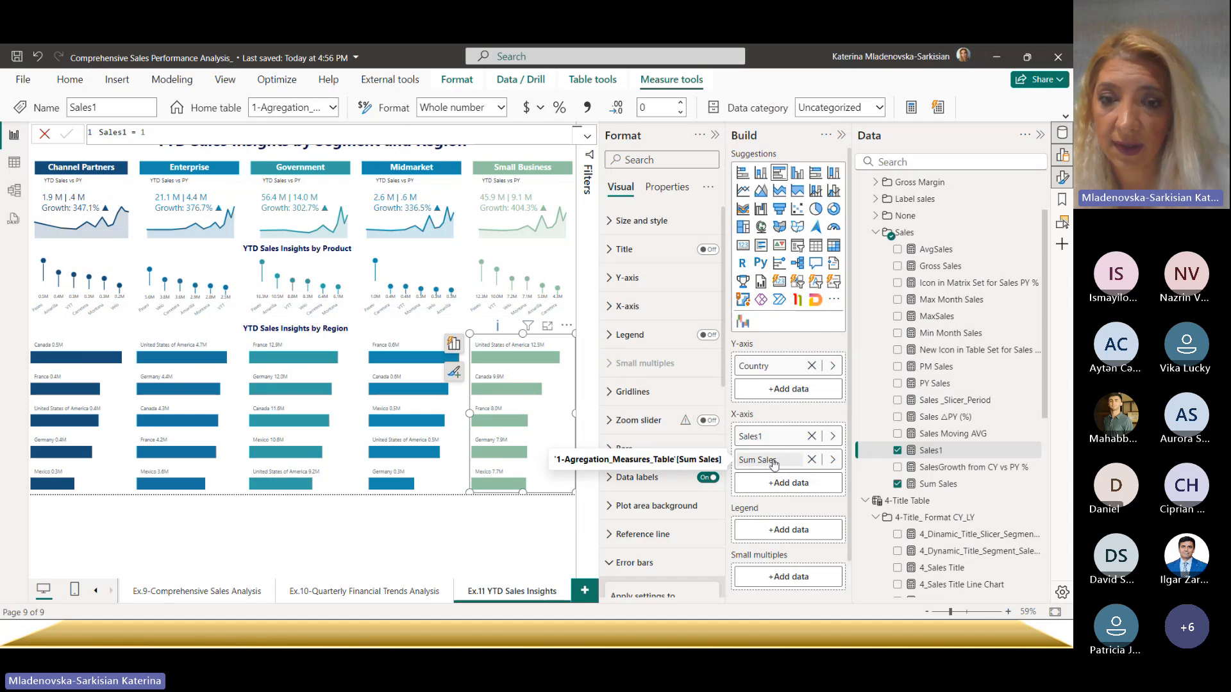
scroll(763, 487, down, 2)
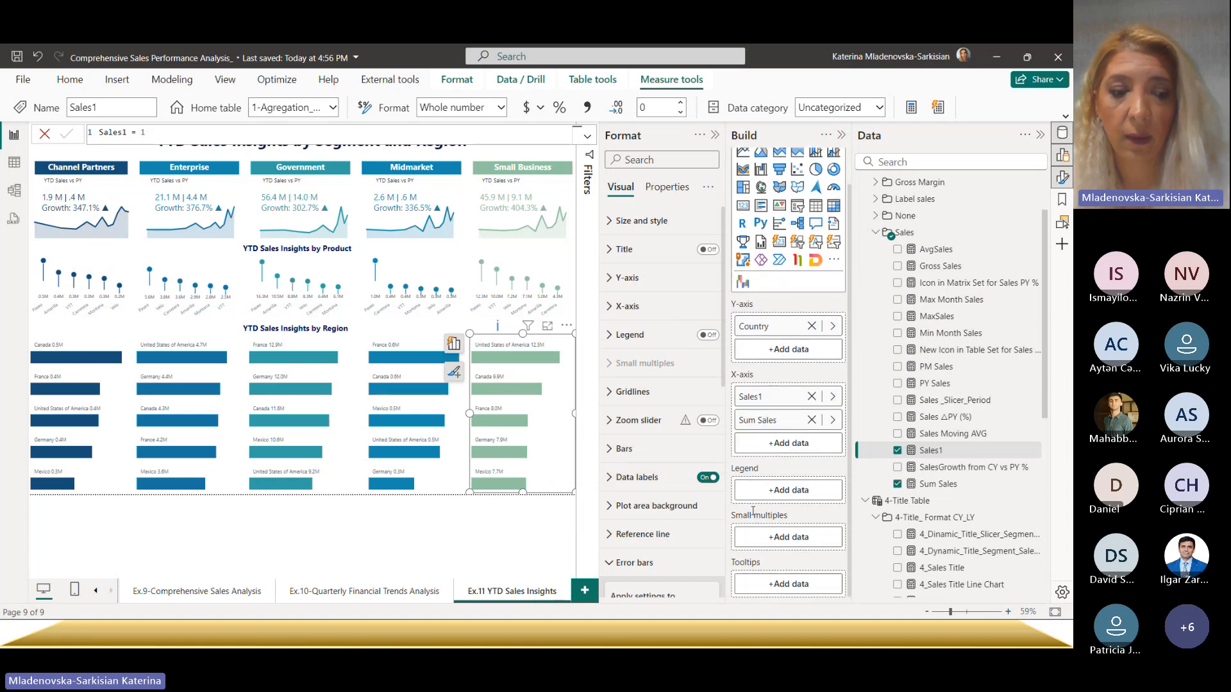
- Switch to the slide presentation and advance to the Ex.10 – Quarterly financial trend analysis slide
key(alt+Tab)
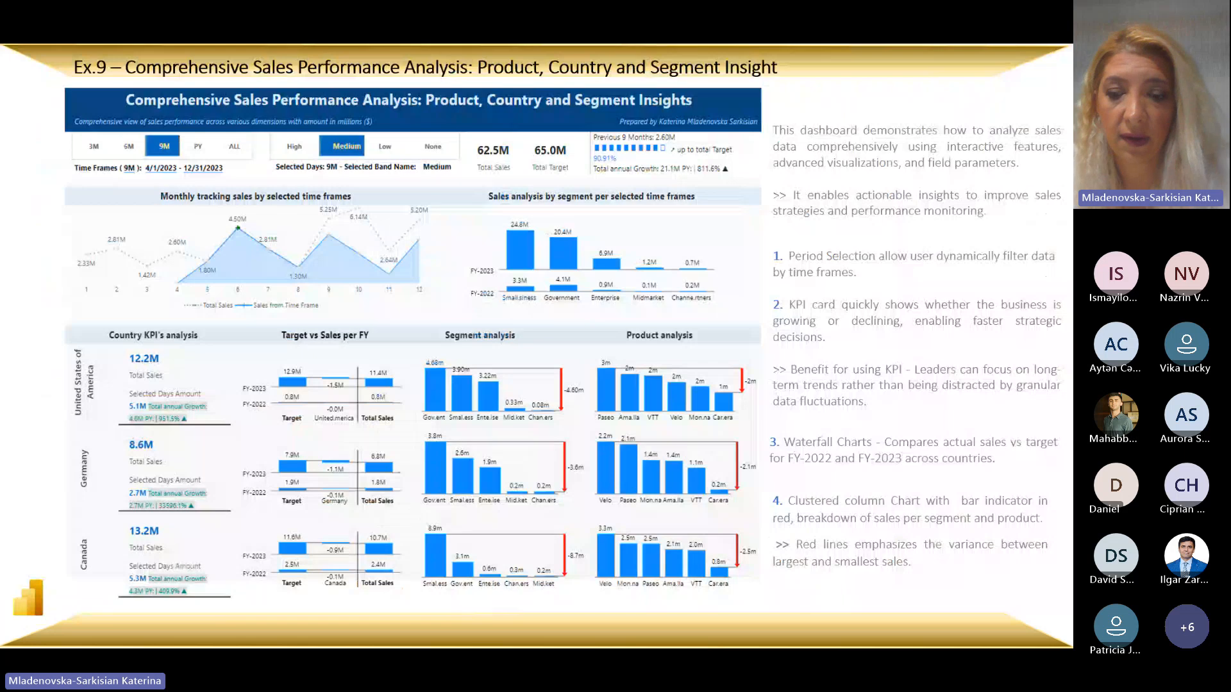
key(Right)
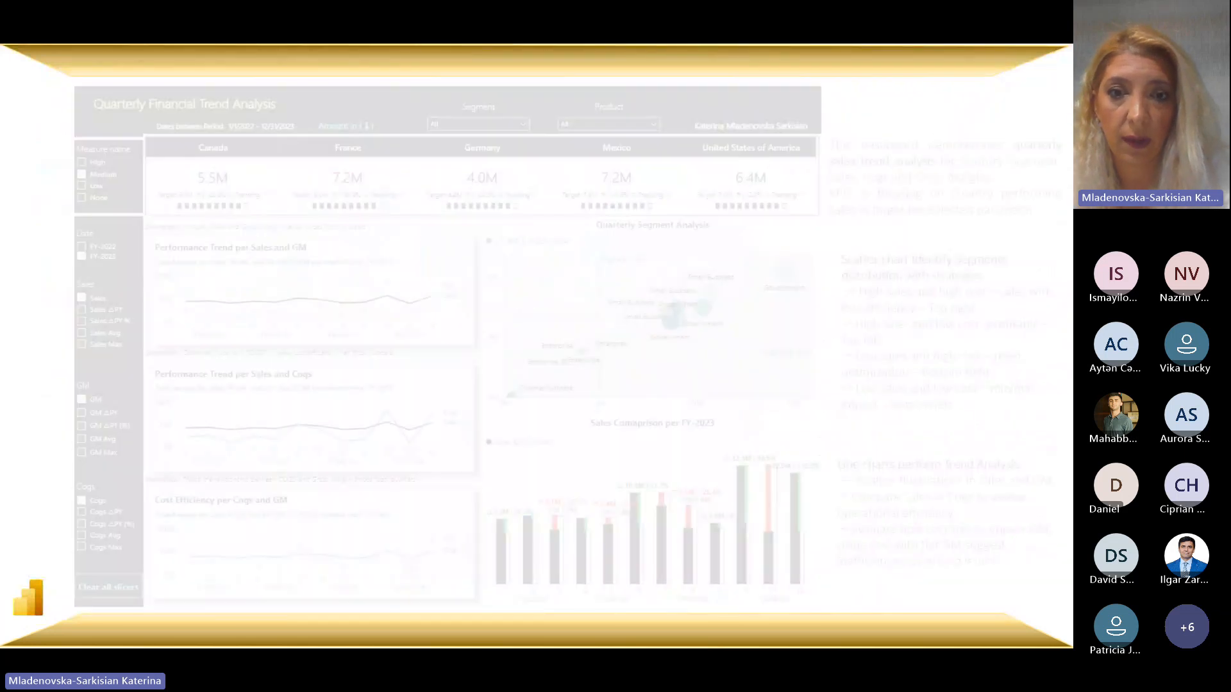
key(Right)
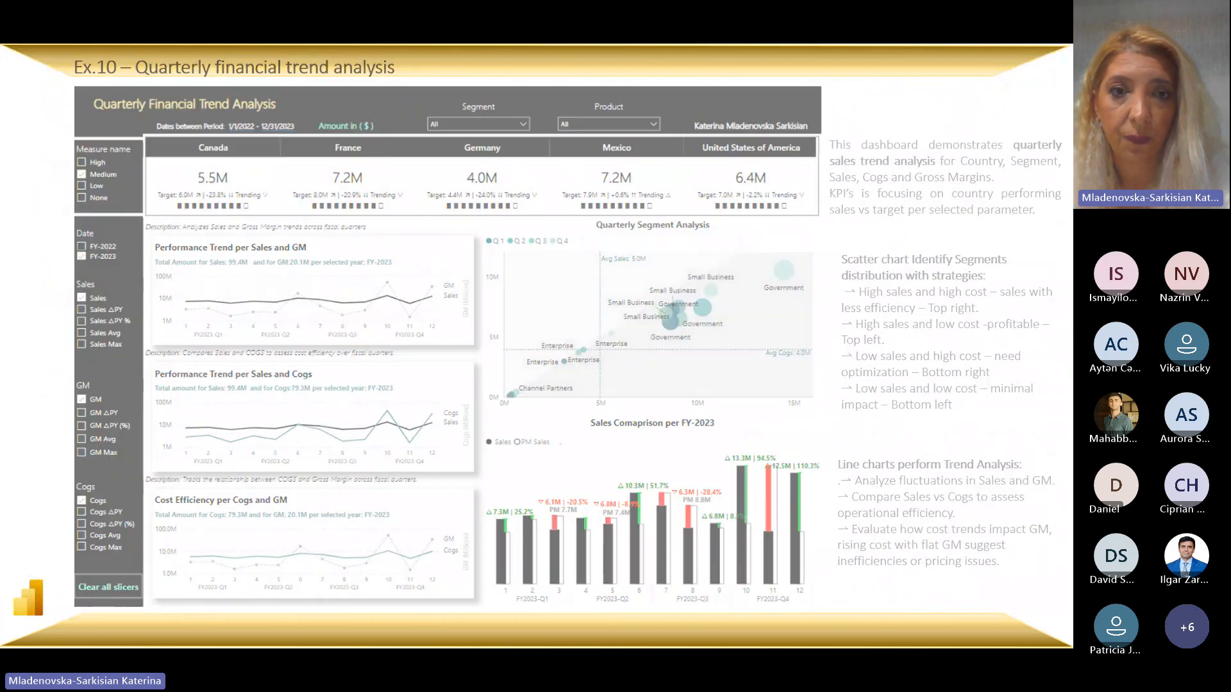
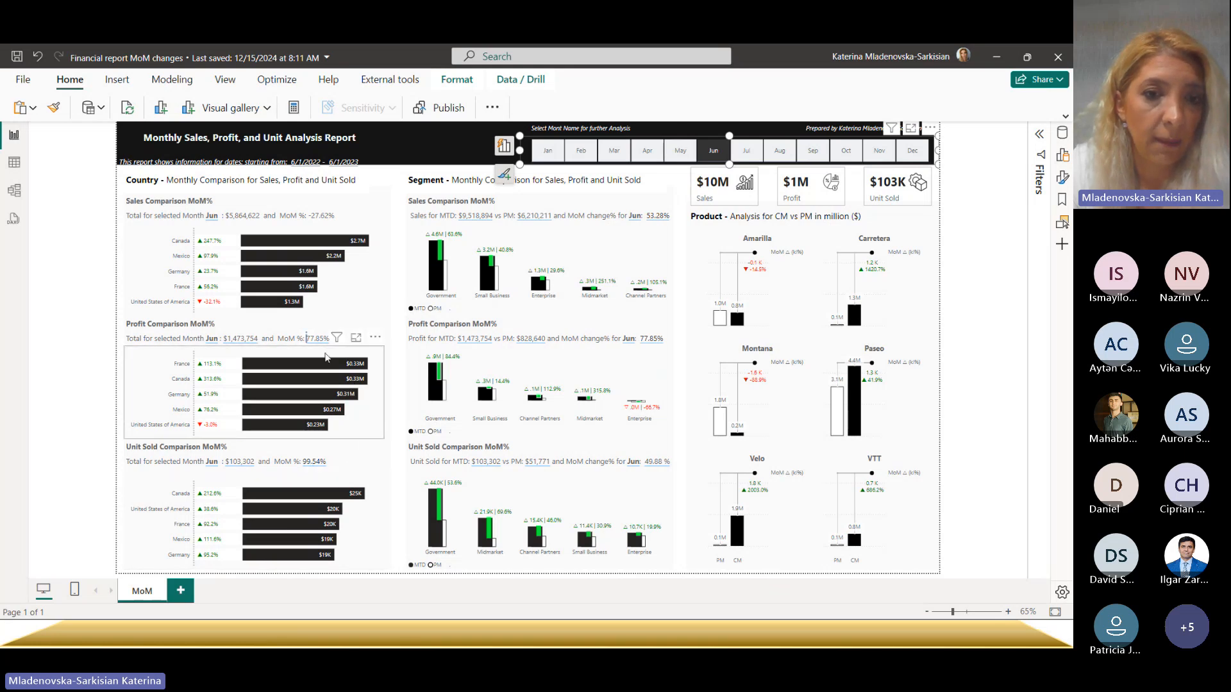
- In the Financial report MoM changes report, inspect the country Sales Comparison MoM% chart and show the fields that build it
mouse_move(309, 243)
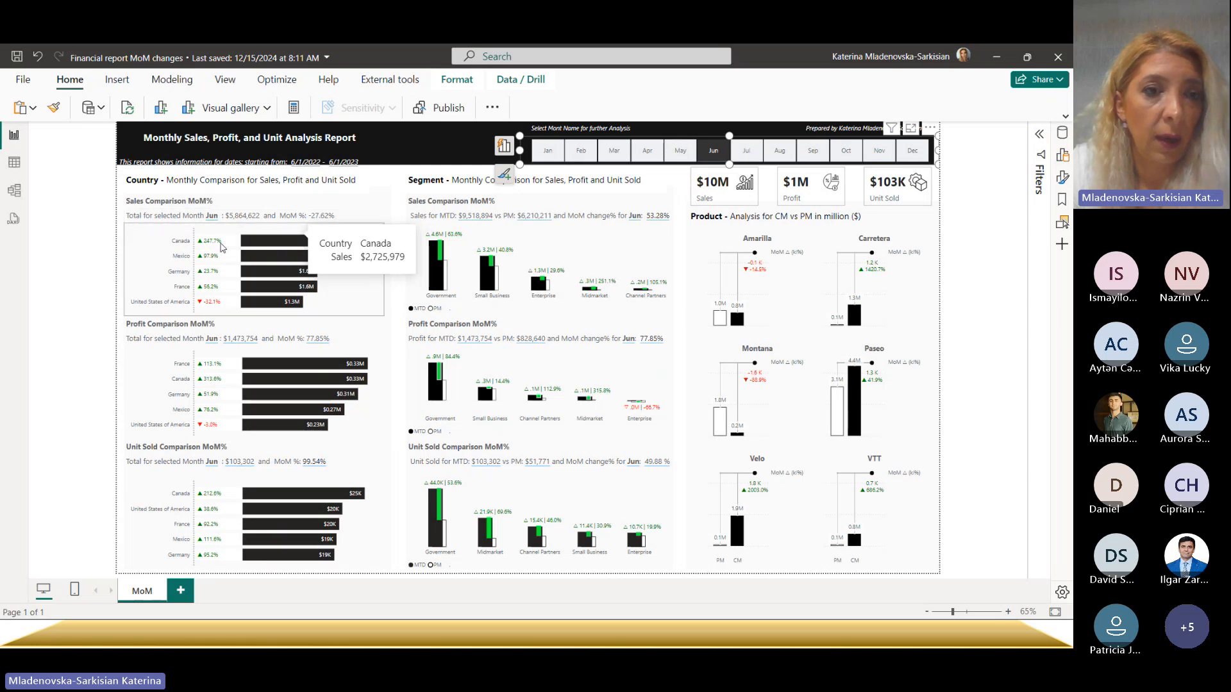
mouse_move(212, 274)
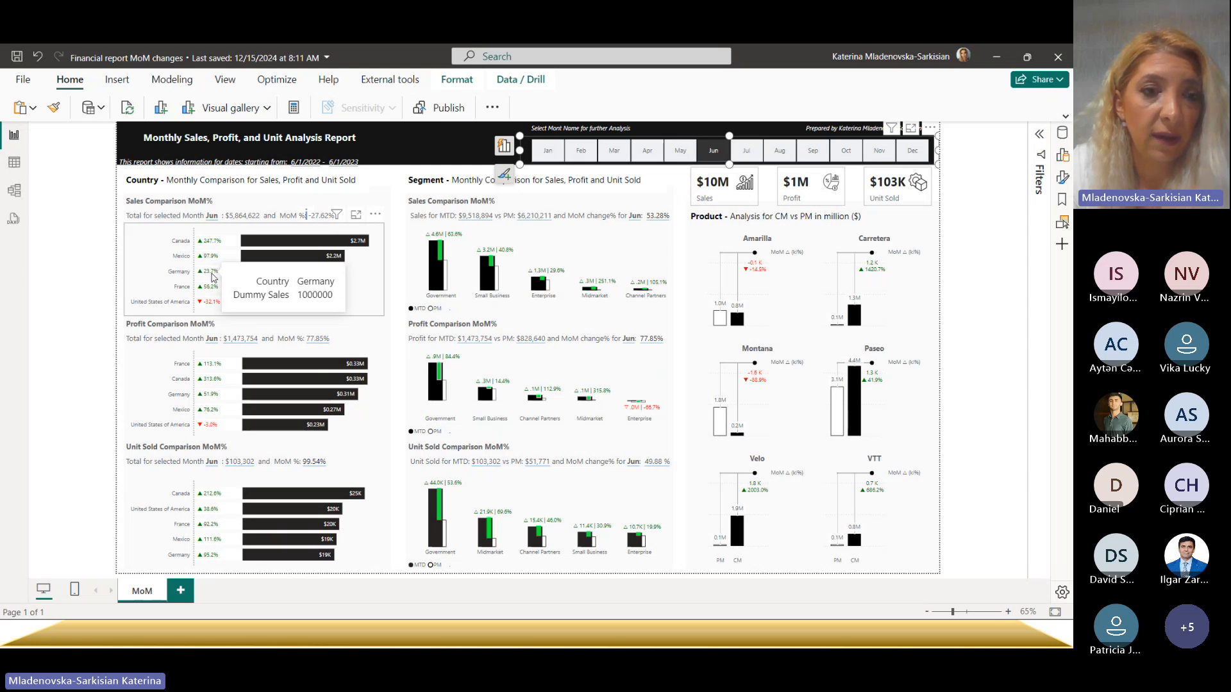
click(1062, 134)
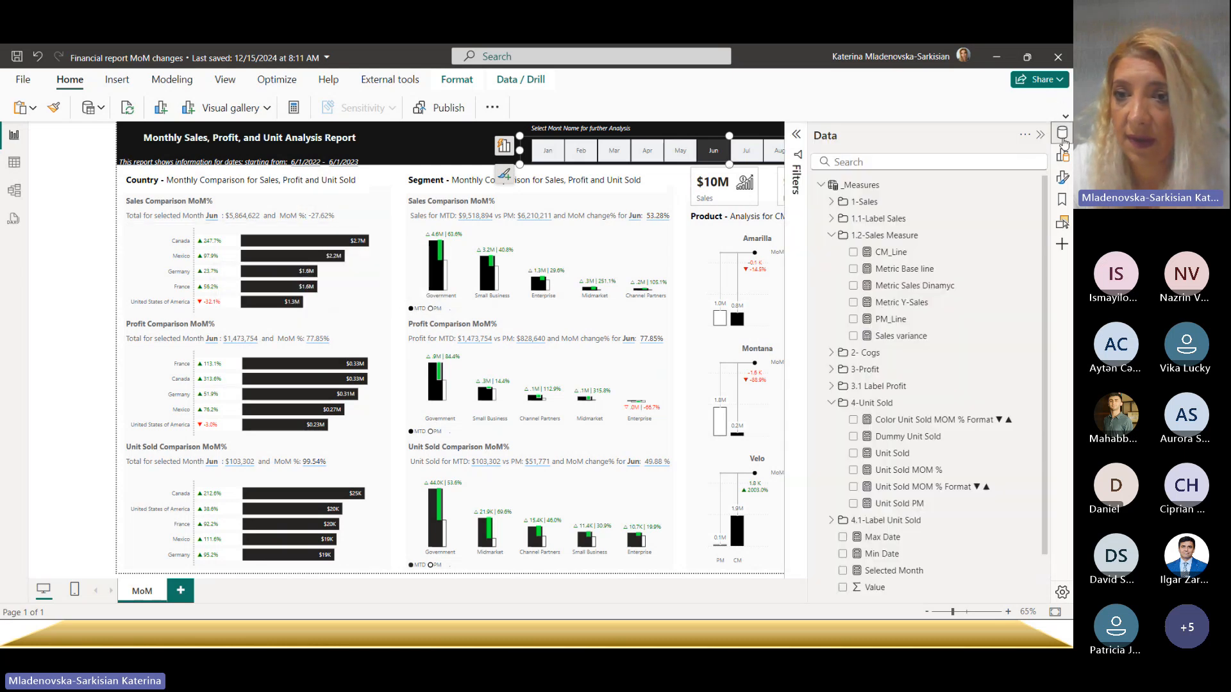
click(1062, 155)
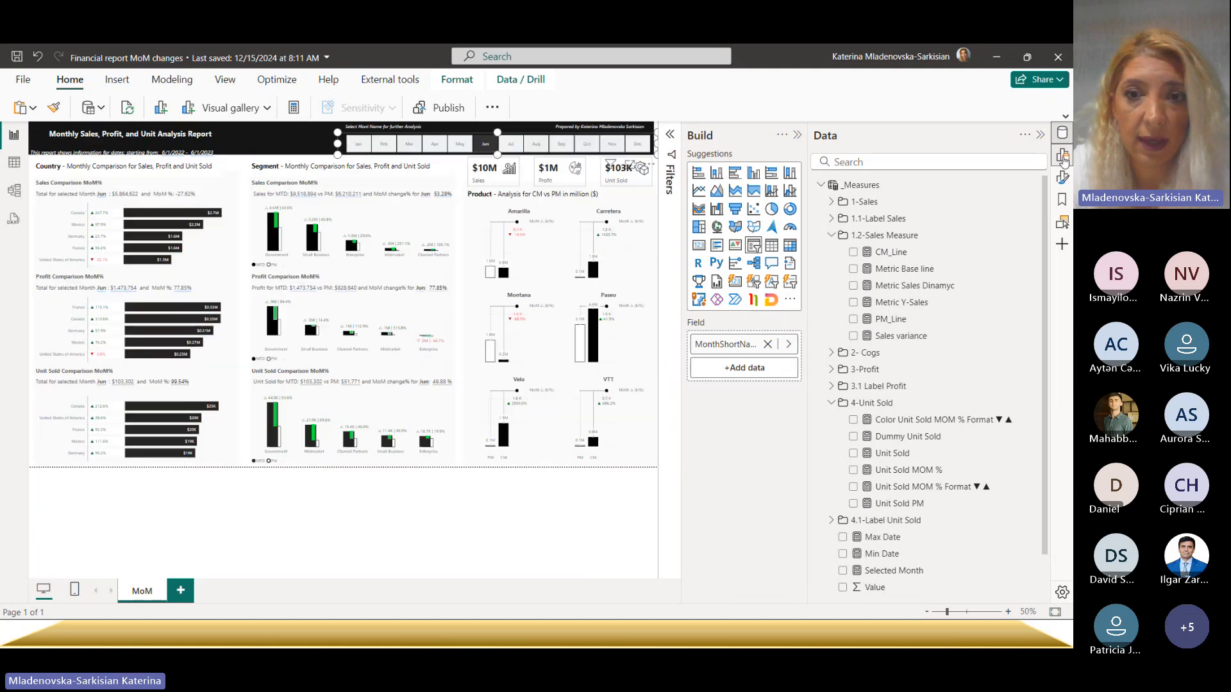
click(225, 254)
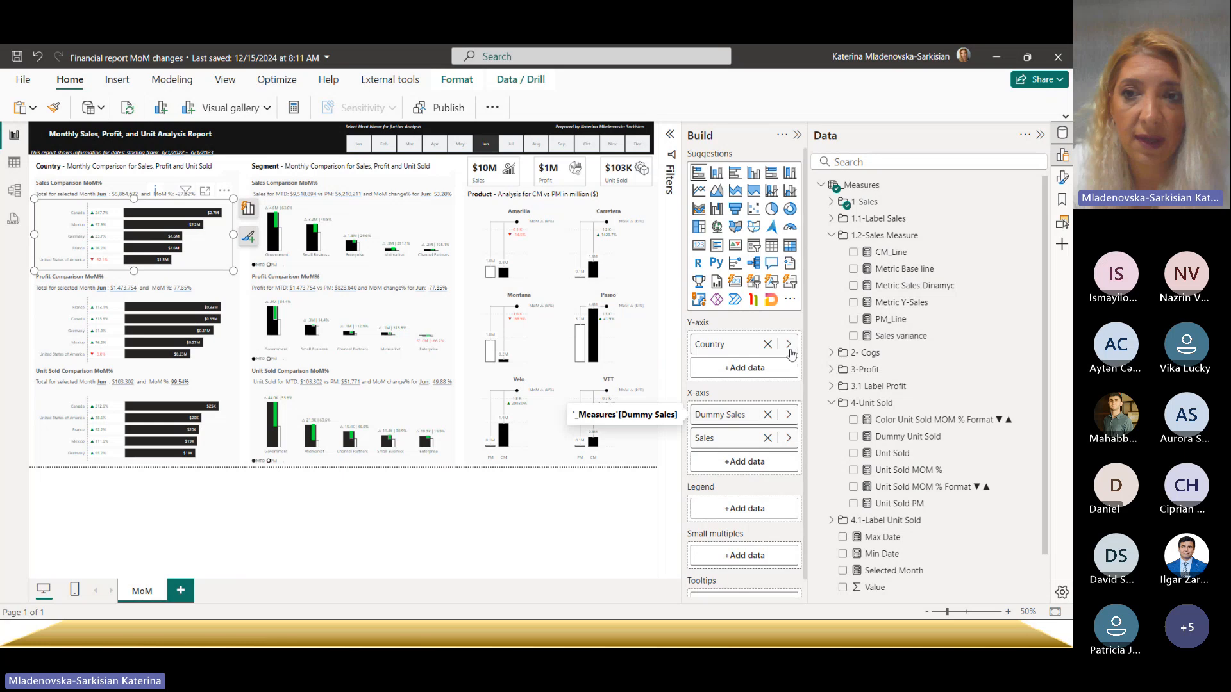
- Open the Dummy Sales and Sales measures from the 1-Sales folder and examine their formulas
click(724, 416)
click(904, 236)
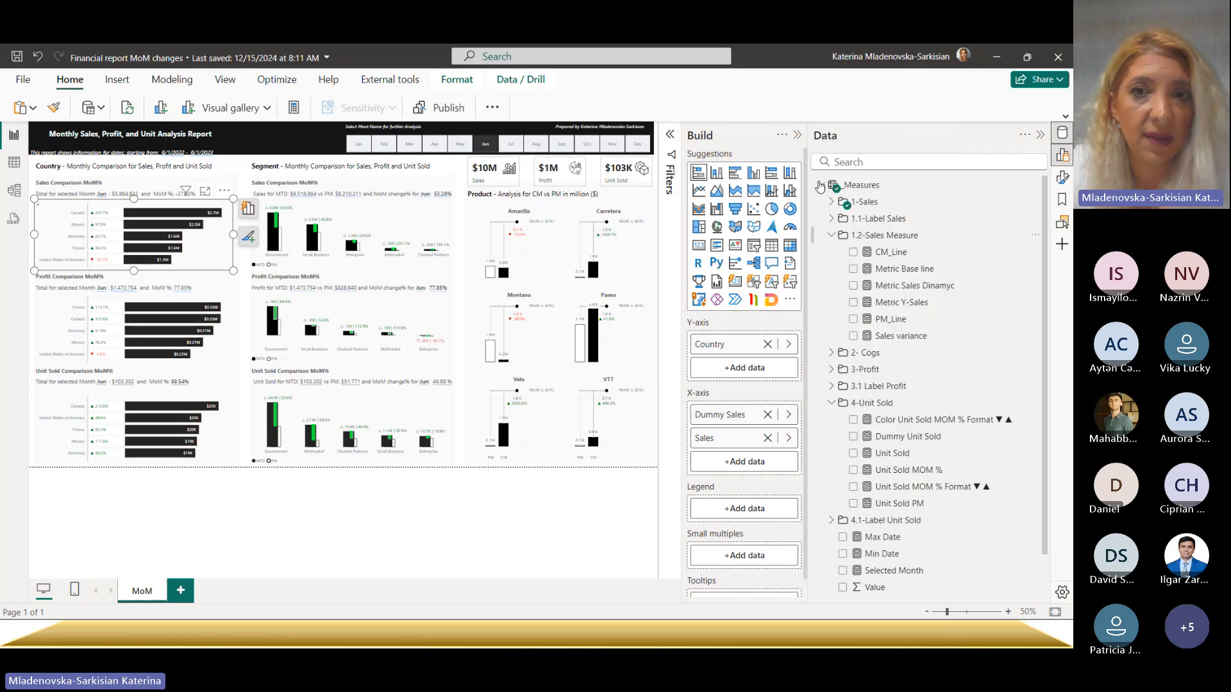
click(831, 202)
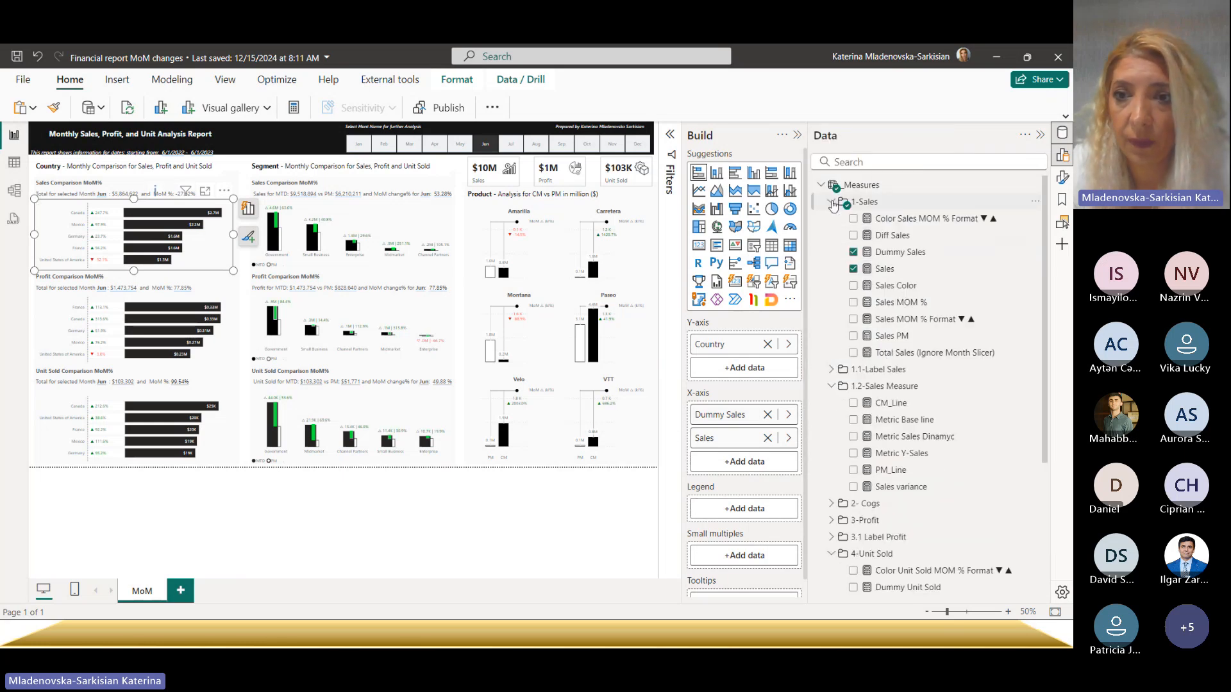
click(896, 253)
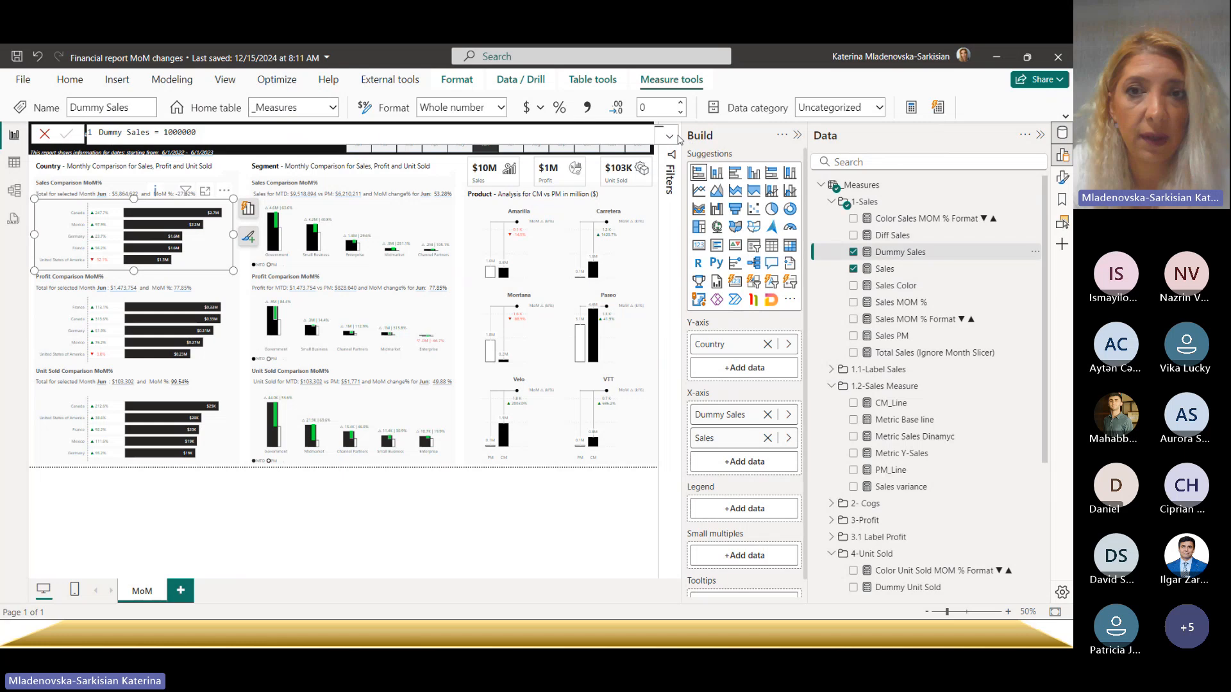
click(669, 140)
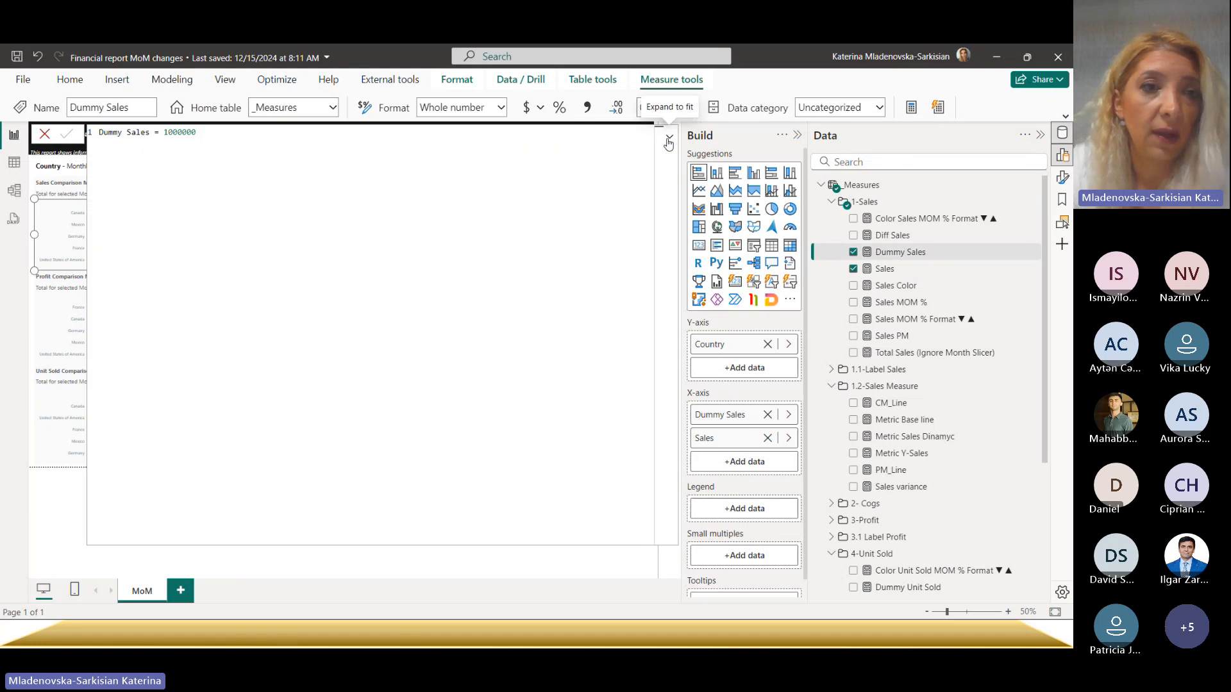
click(668, 139)
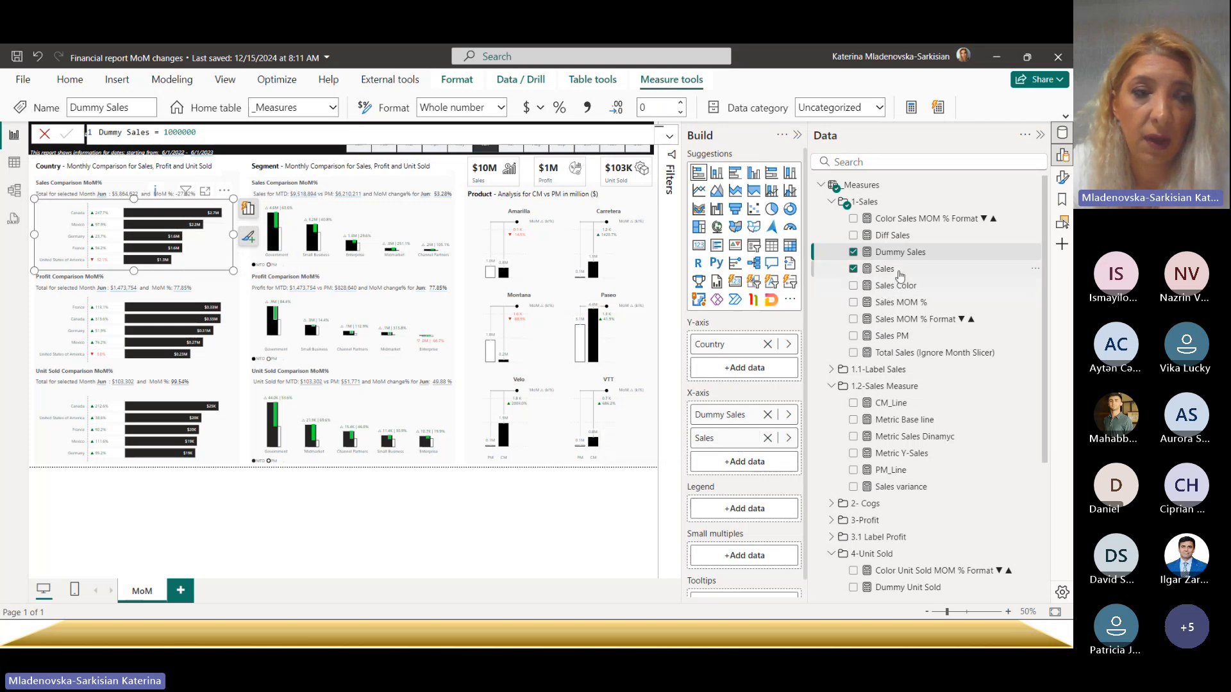
click(898, 270)
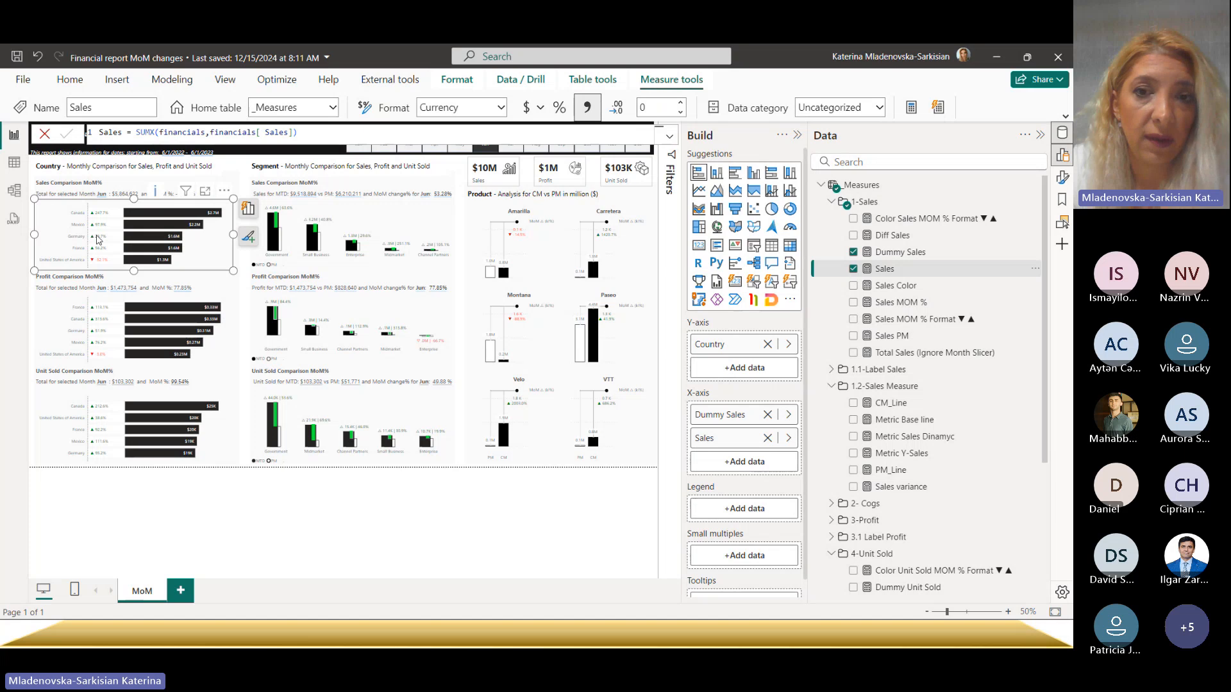
- Show the country sales chart's data label settings for the Dummy Sales series, down to the field used for the label detail
click(1062, 177)
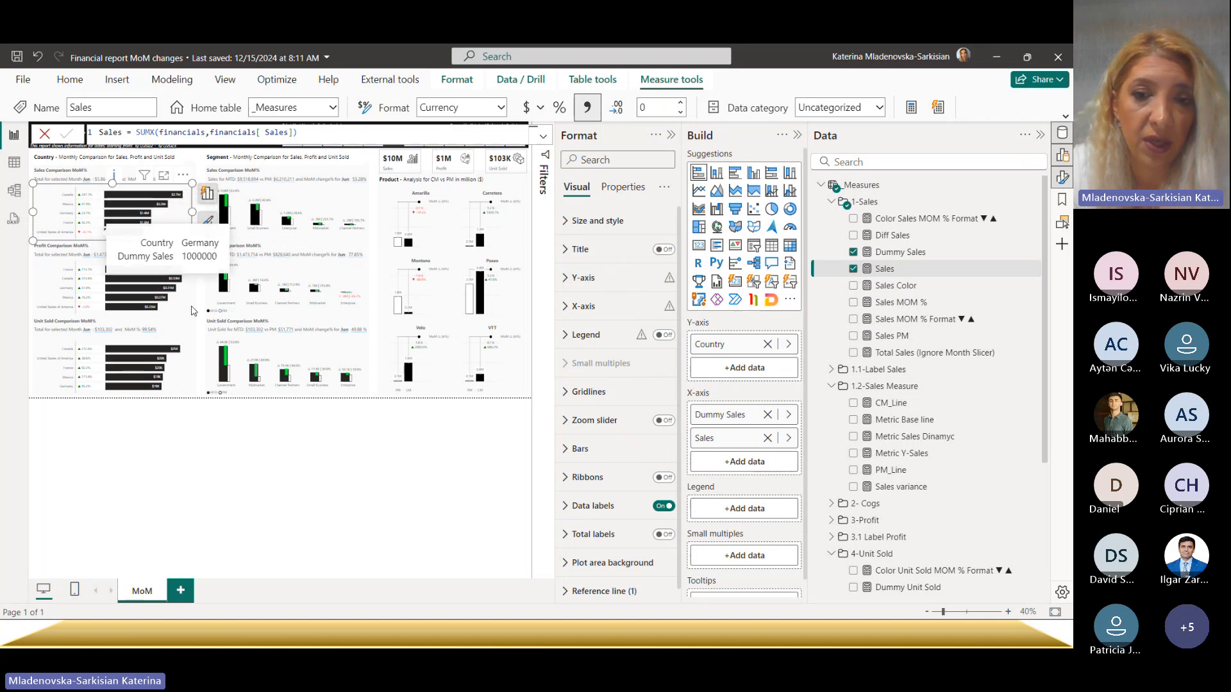
scroll(584, 442, down, 1)
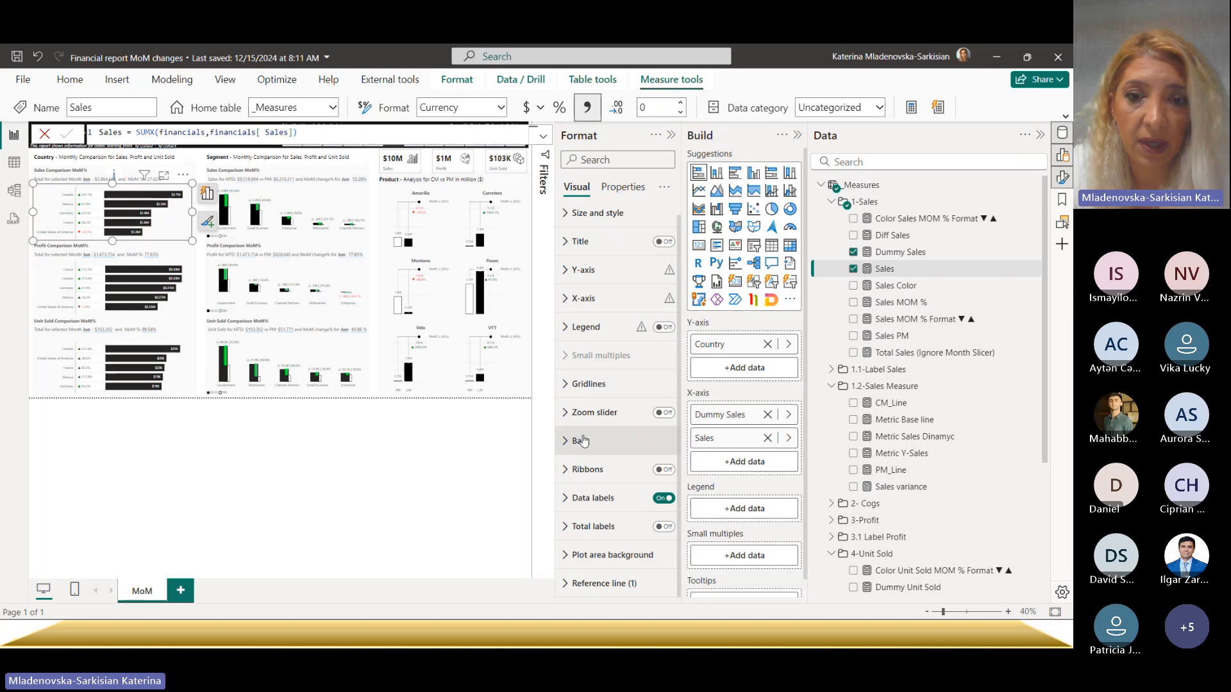
click(609, 505)
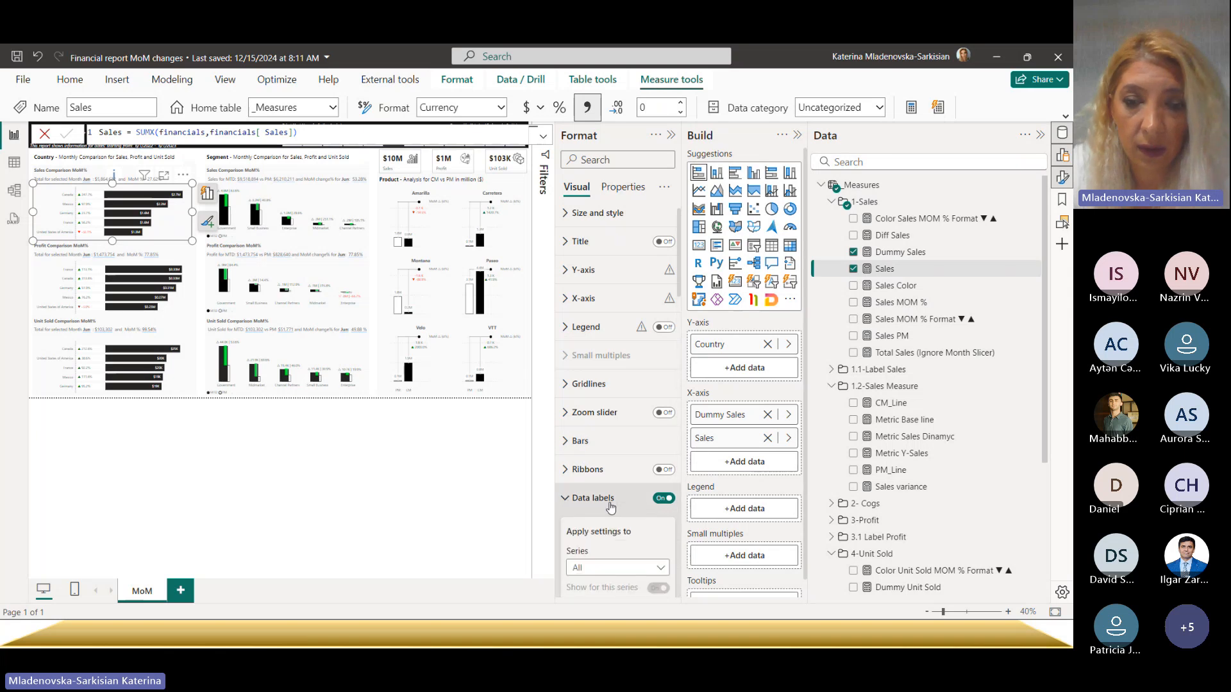
scroll(609, 506, down, 2)
scroll(612, 491, down, 1)
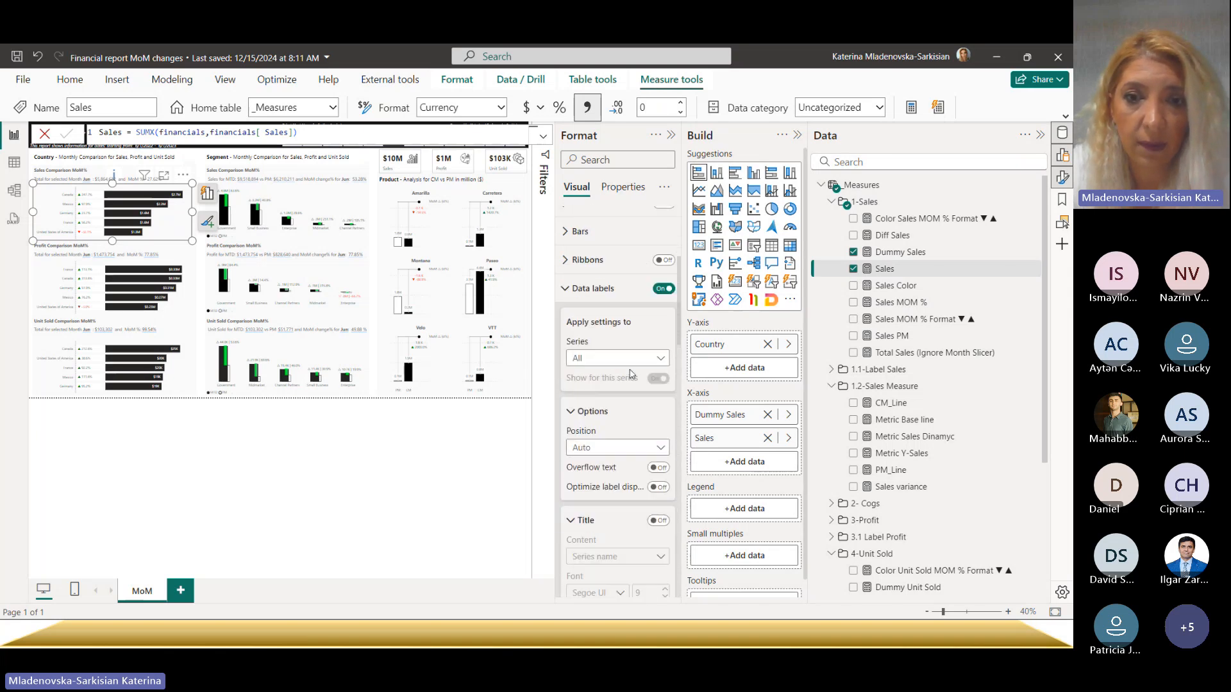
click(628, 358)
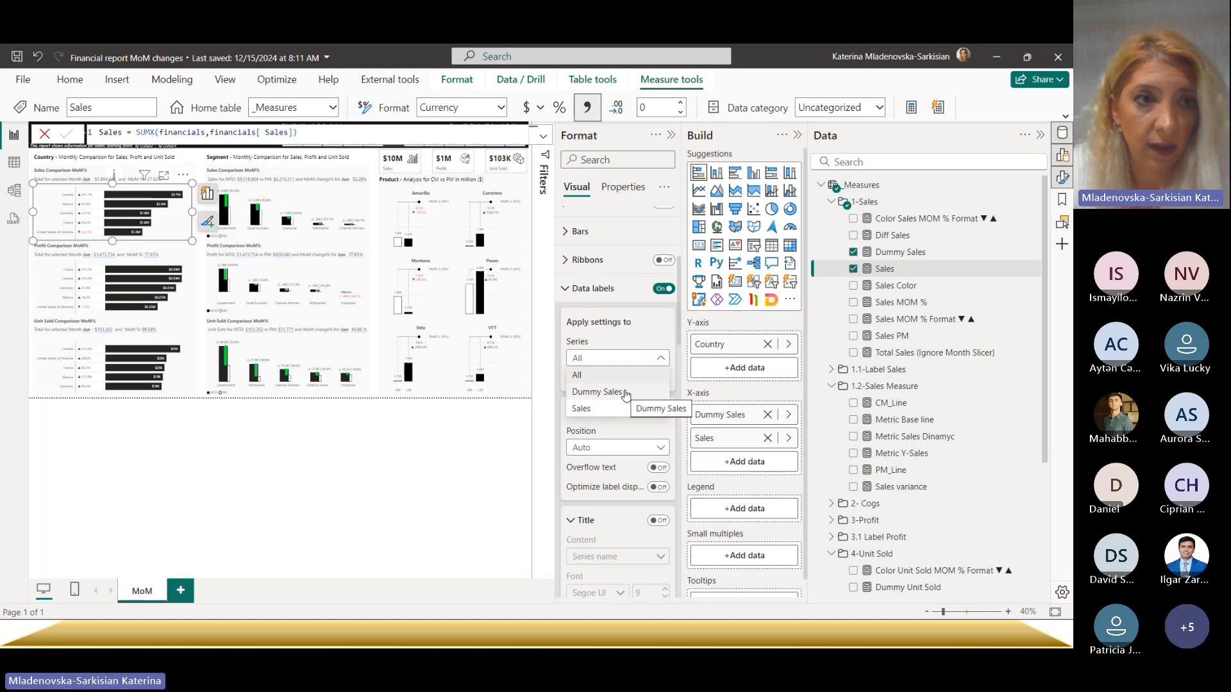
click(627, 392)
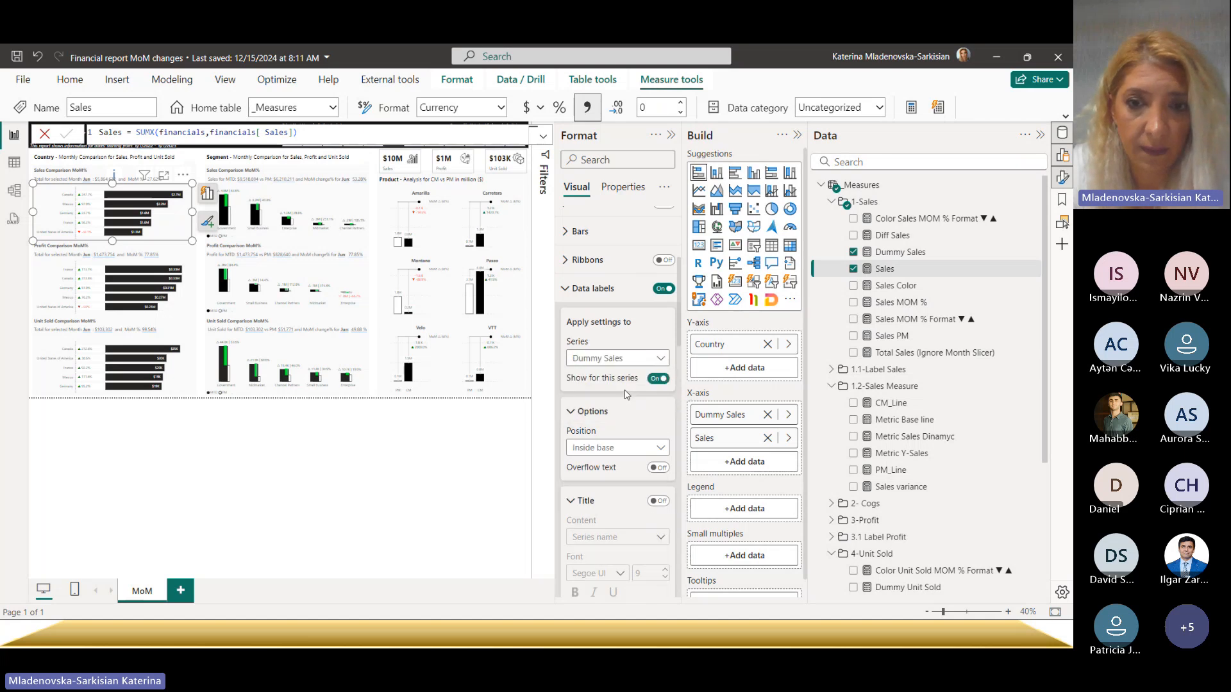
scroll(626, 394, down, 1)
scroll(627, 394, down, 4)
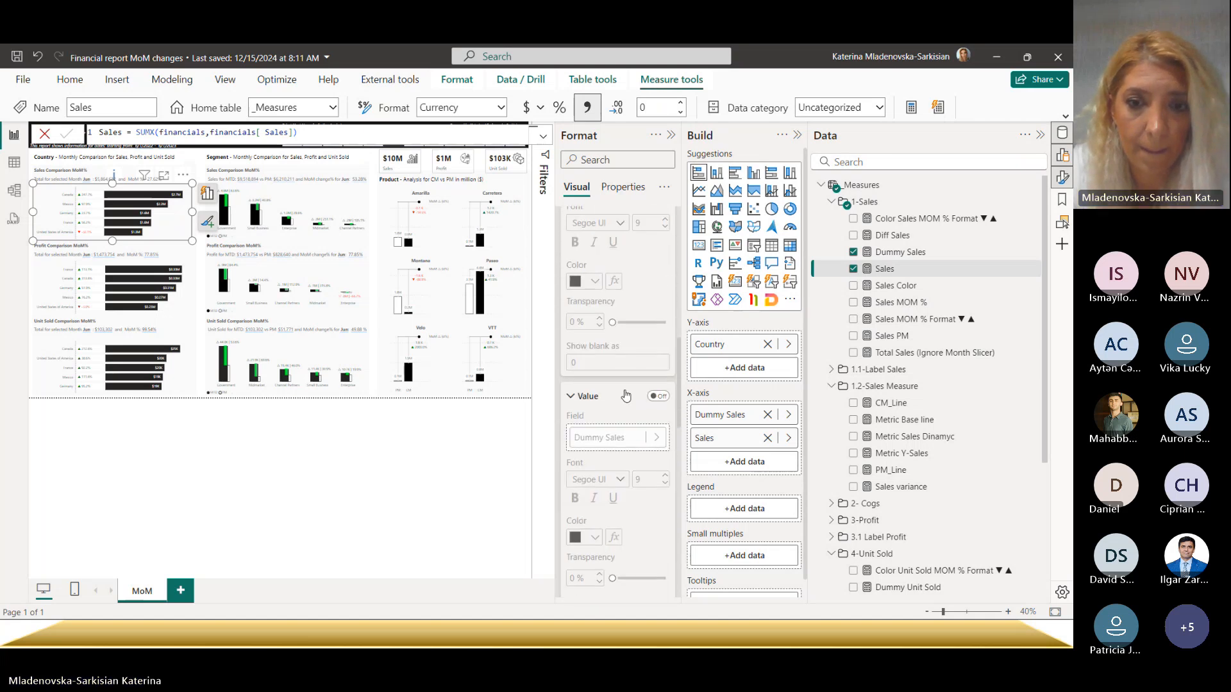
scroll(627, 393, down, 2)
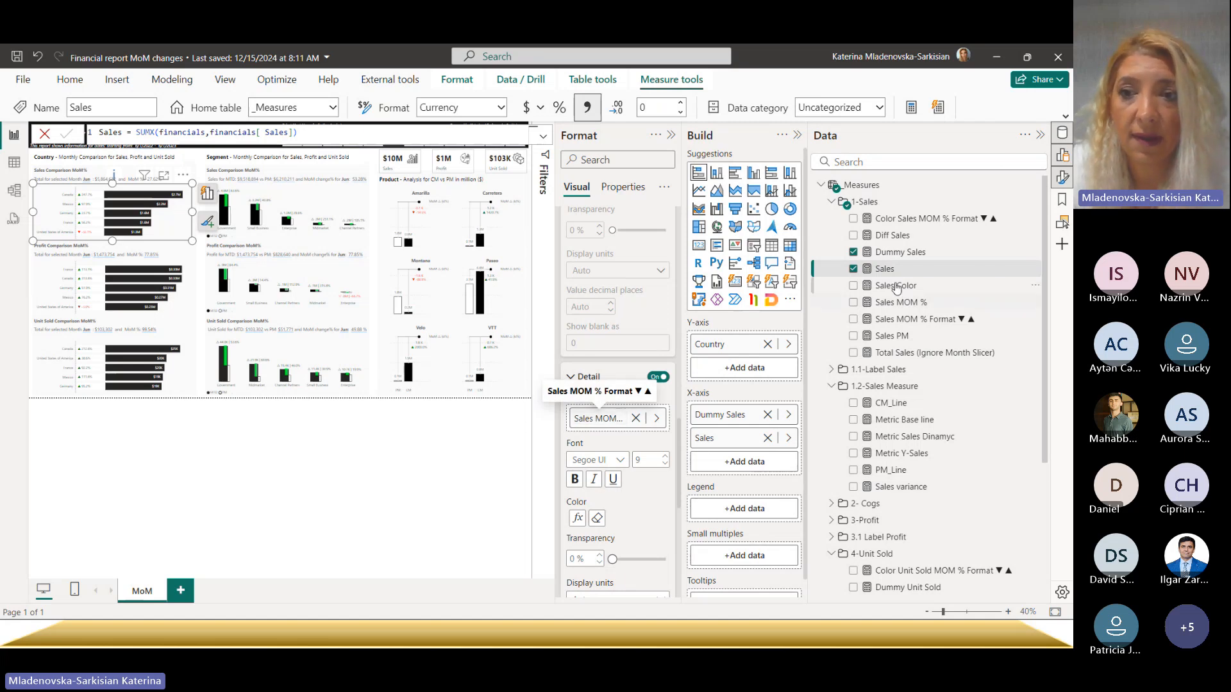
- Examine the formula of the Sales MOM % Format measure, then close the formatting and build panes
click(930, 322)
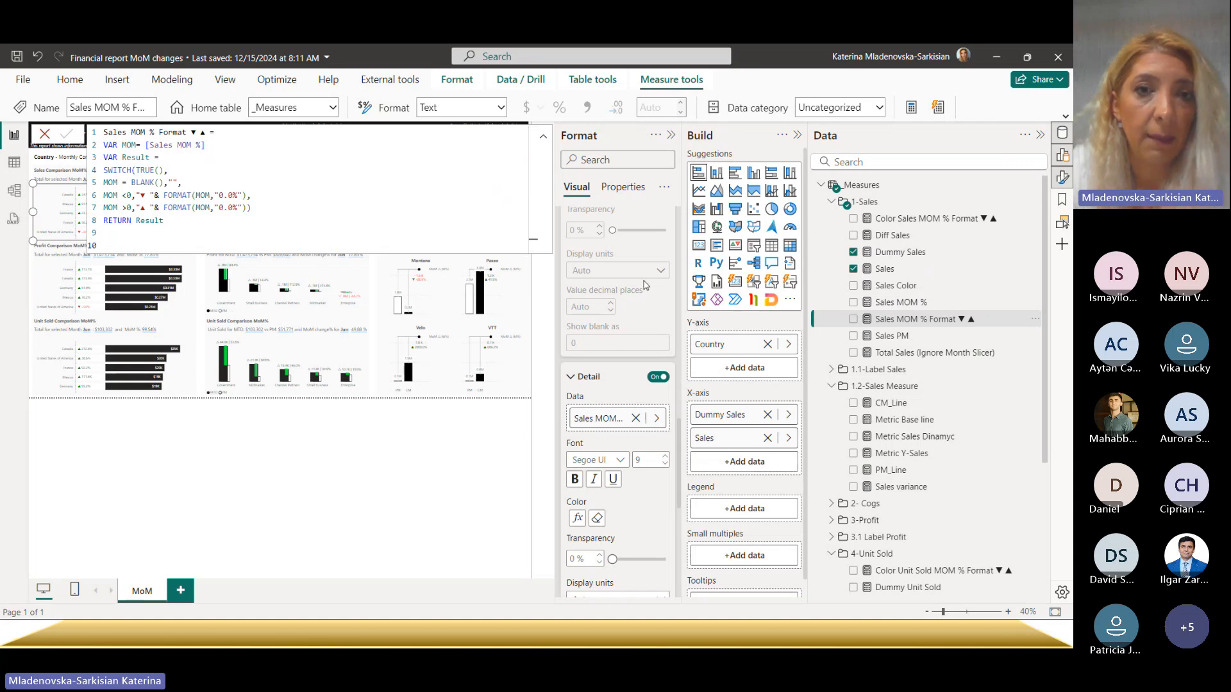
click(543, 136)
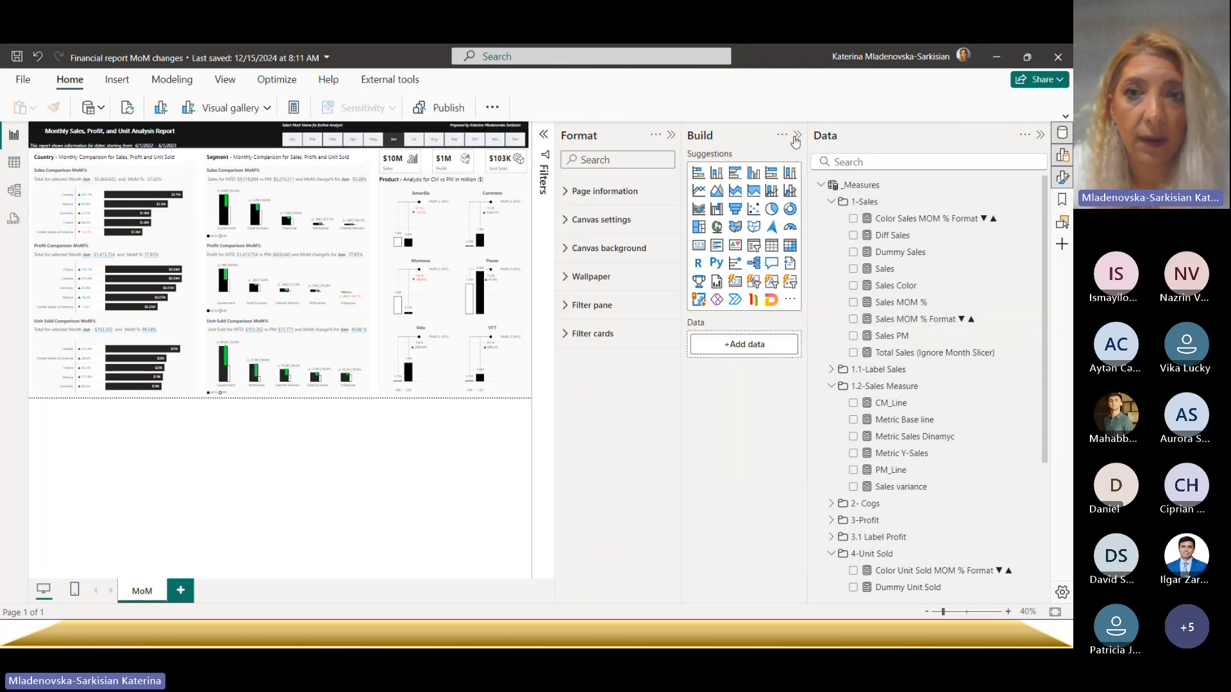
click(670, 135)
click(797, 135)
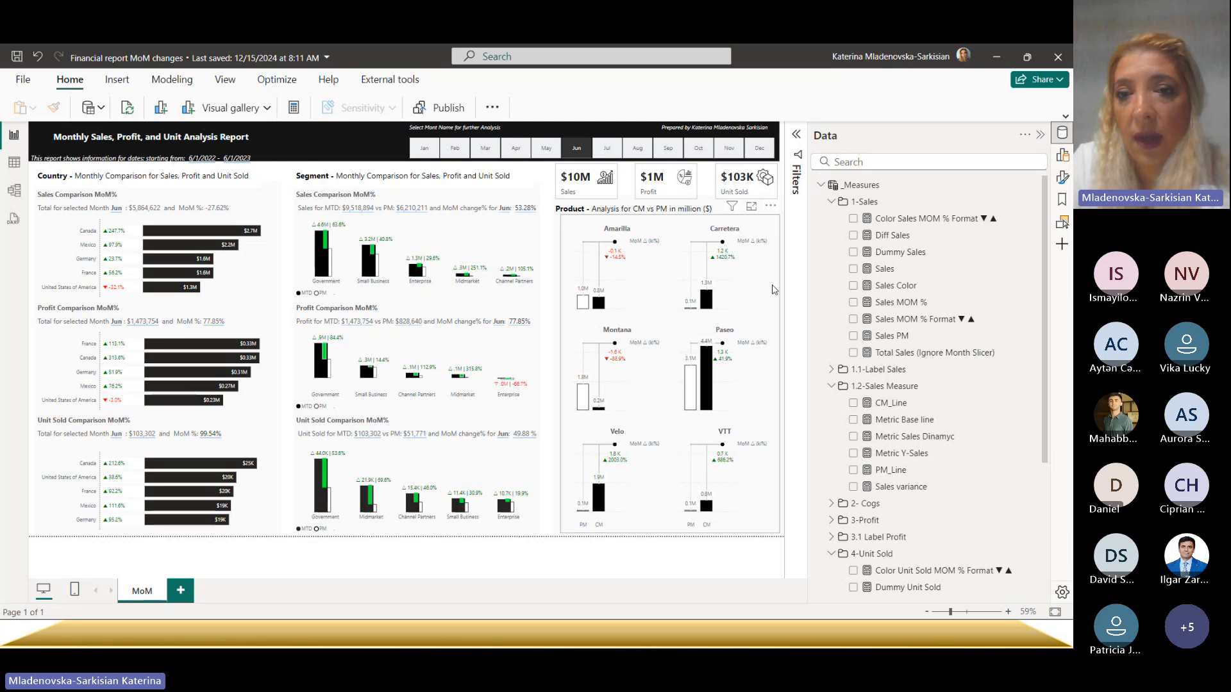
- Show the fields behind the Product CM vs PM chart and filter the report to Sep
click(774, 289)
click(1062, 155)
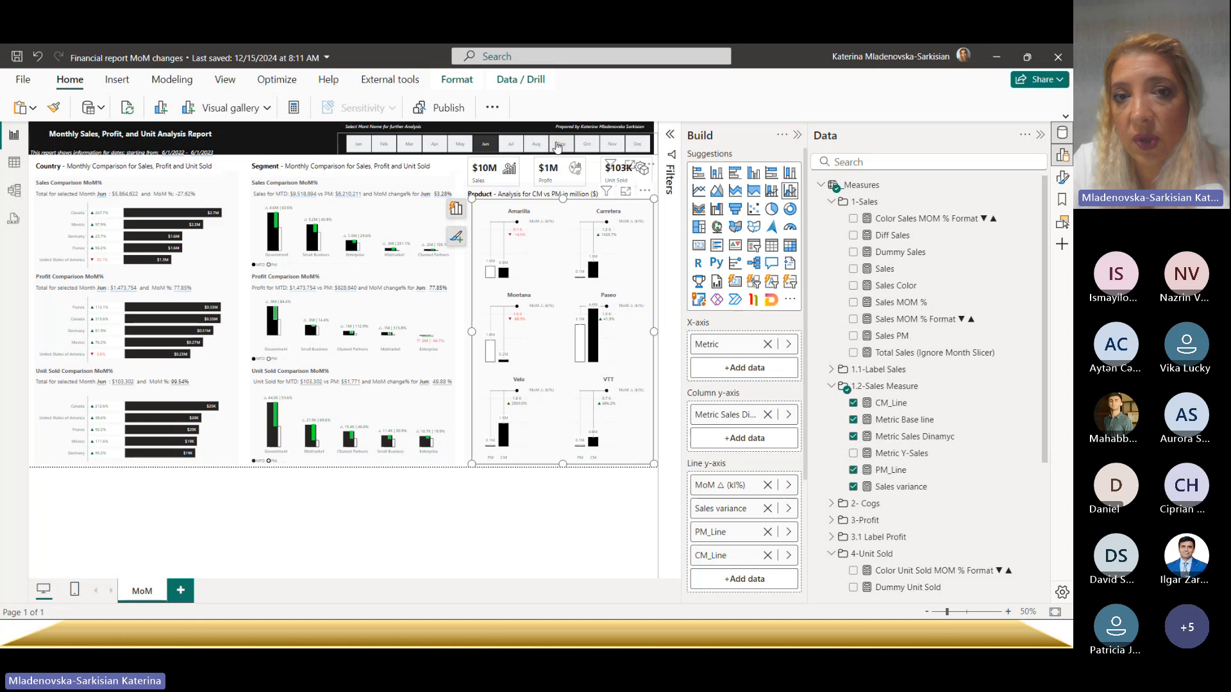
click(557, 147)
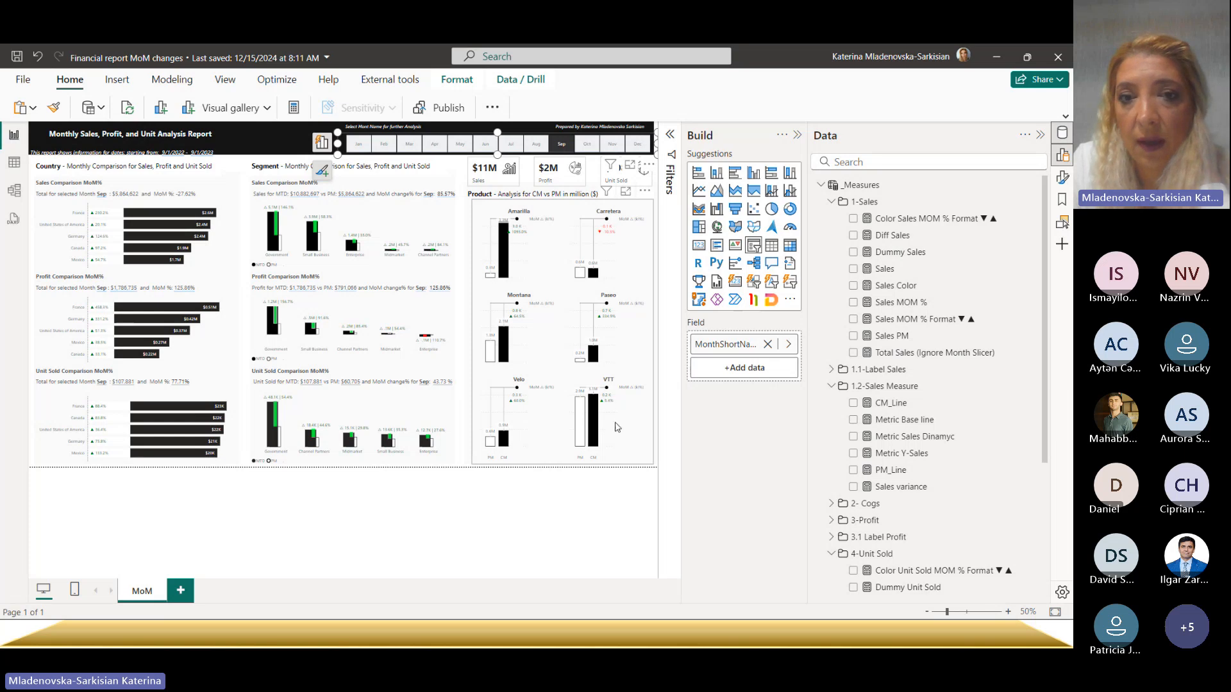
- Review the Product chart's visual type and its axis, line and small multiples fields
click(619, 428)
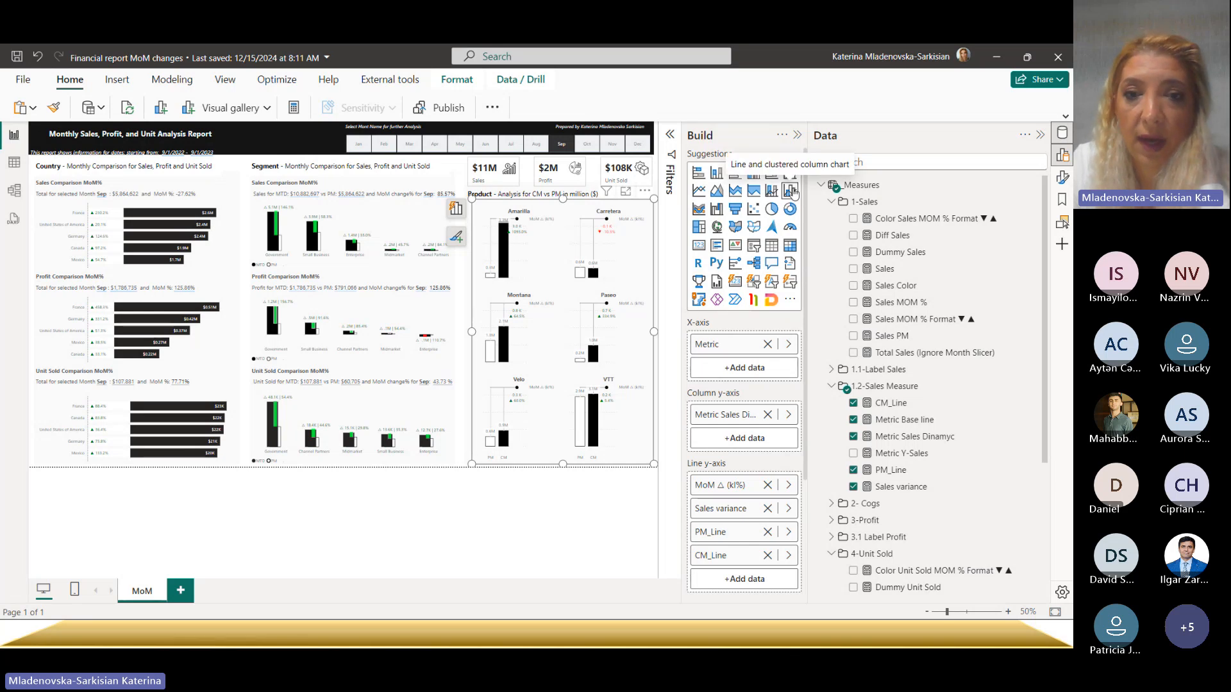
scroll(729, 412, down, 3)
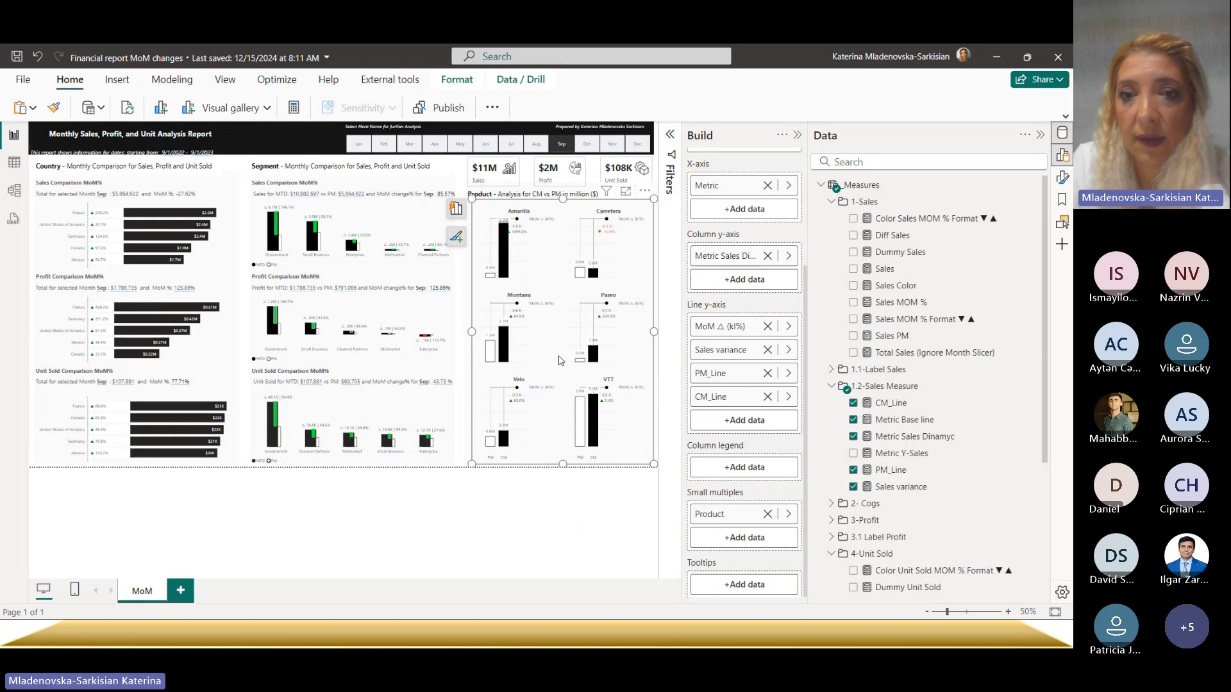
scroll(747, 346, up, 3)
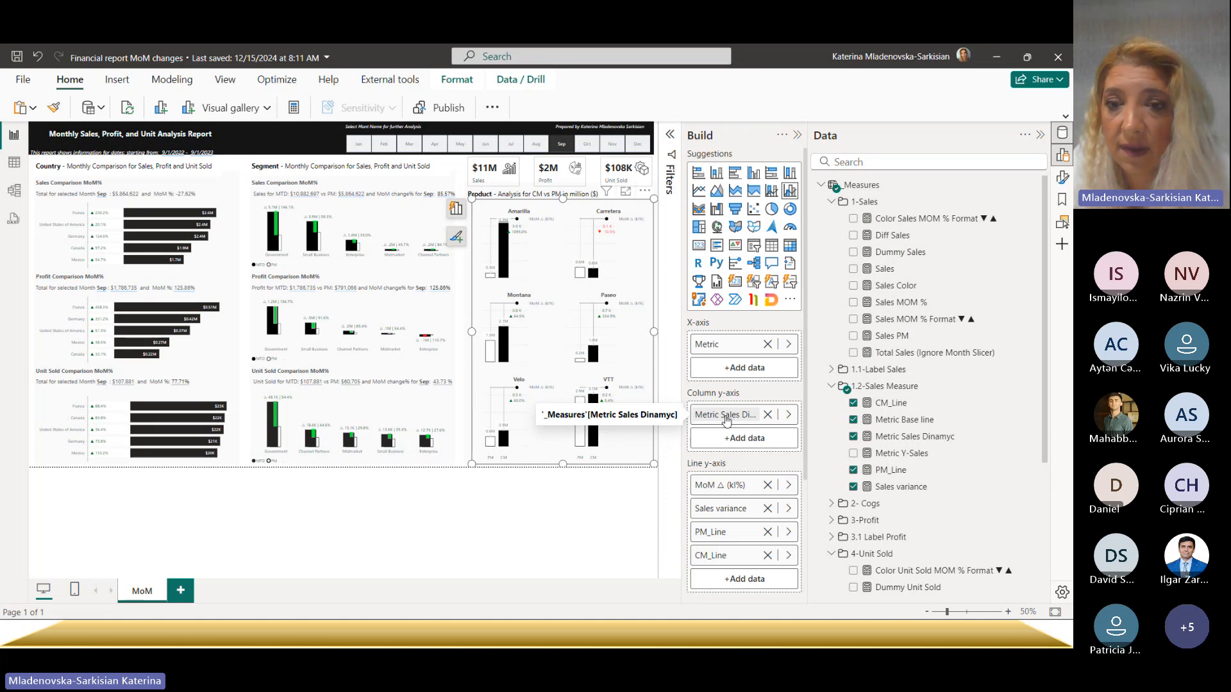
- Examine the formulas of the Metric Sales Dinamyc, Metric Base line, CM_Line and PM_Line measures used in the Product chart
click(941, 437)
click(668, 136)
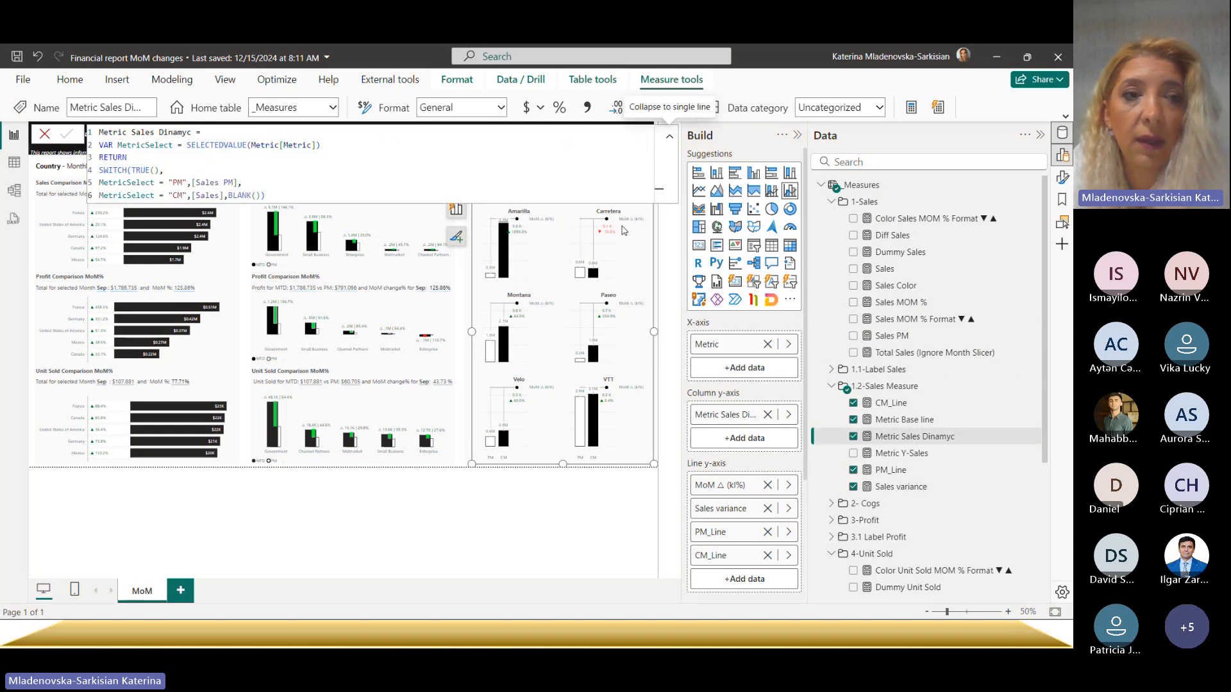
click(923, 420)
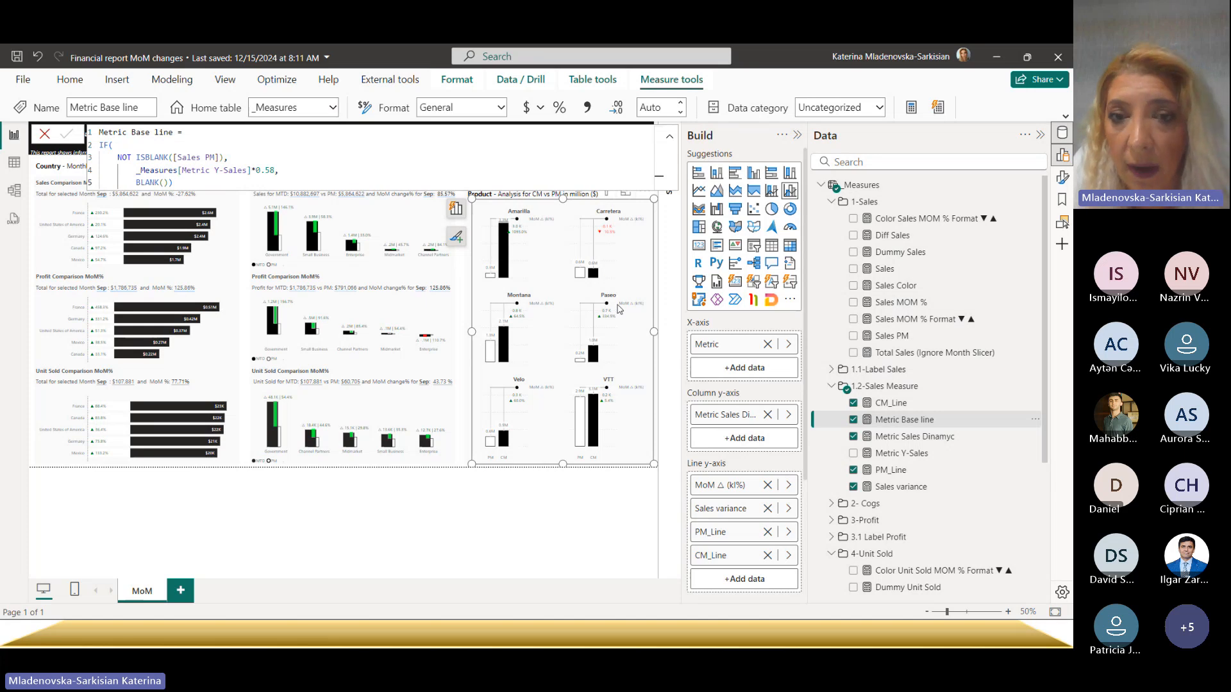
mouse_move(607, 307)
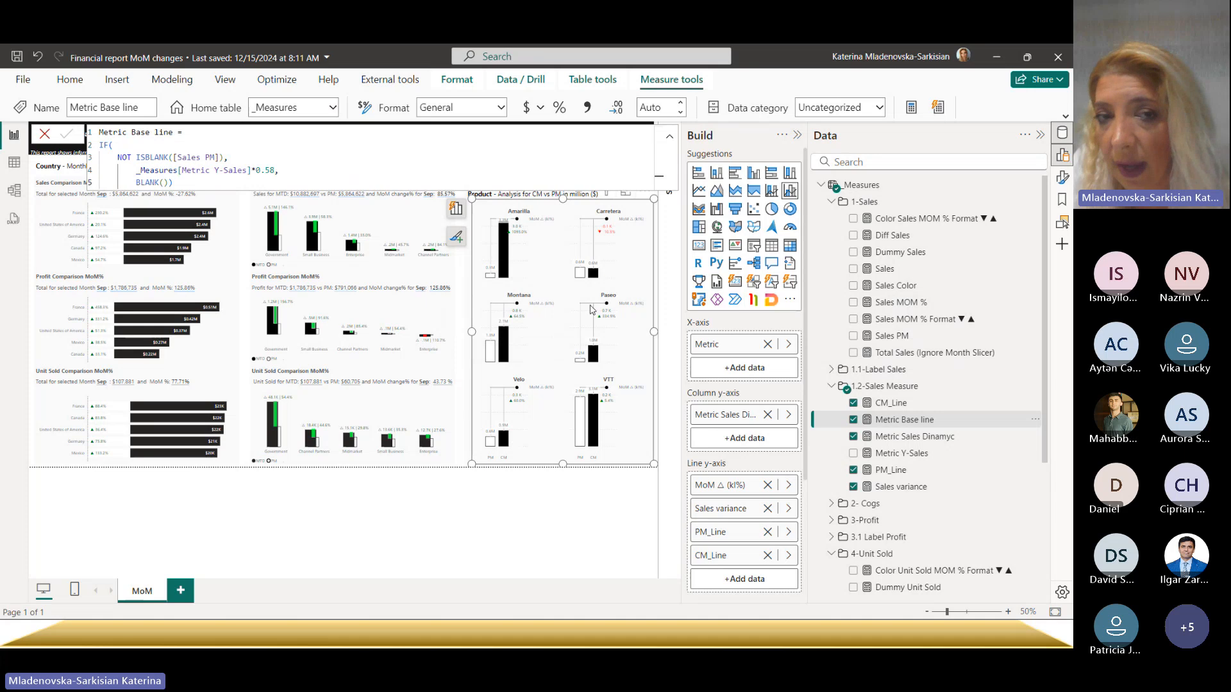
click(910, 437)
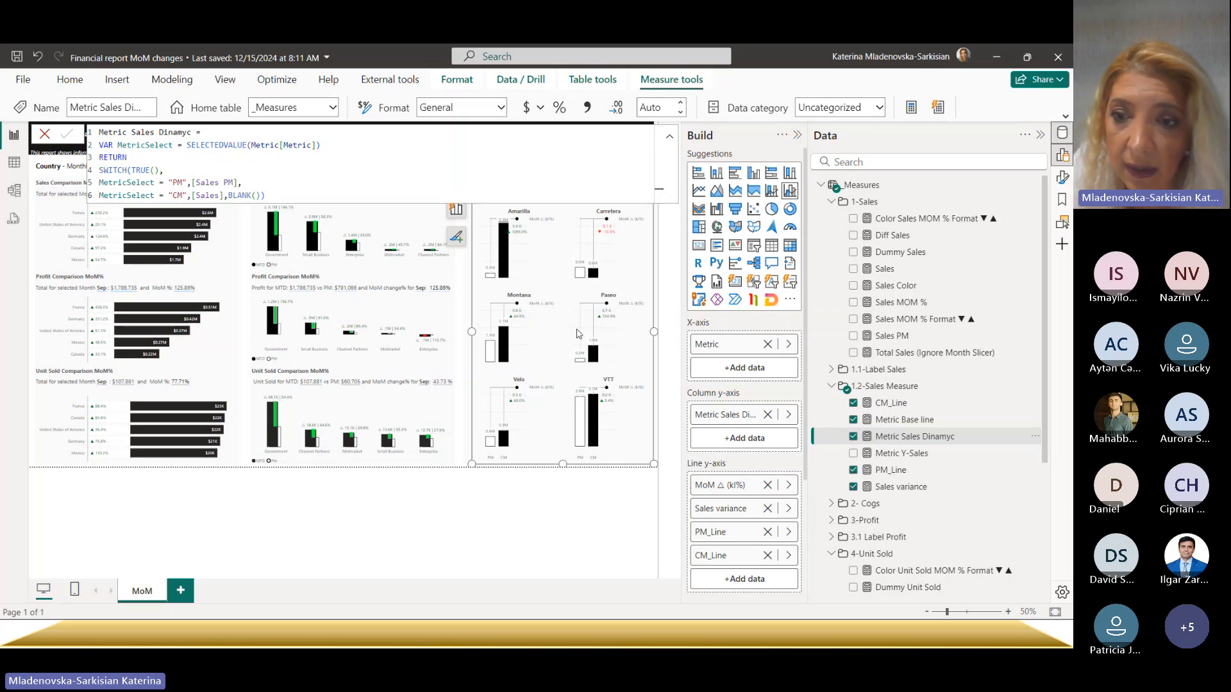
click(925, 405)
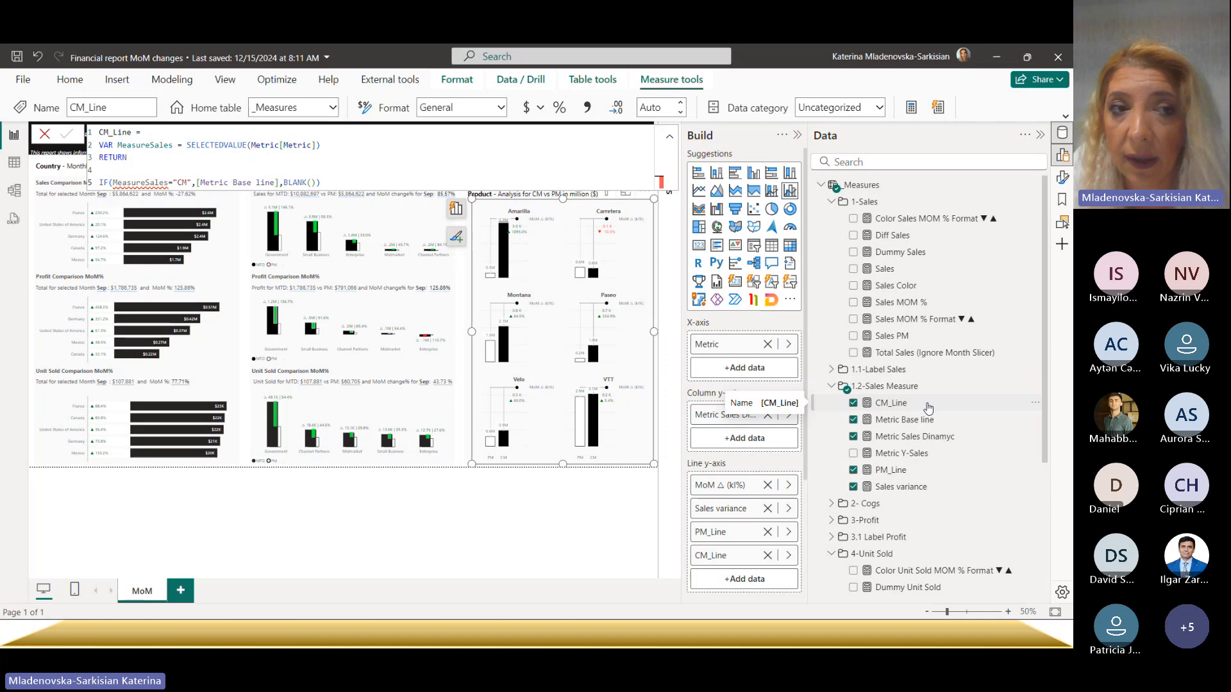
click(914, 473)
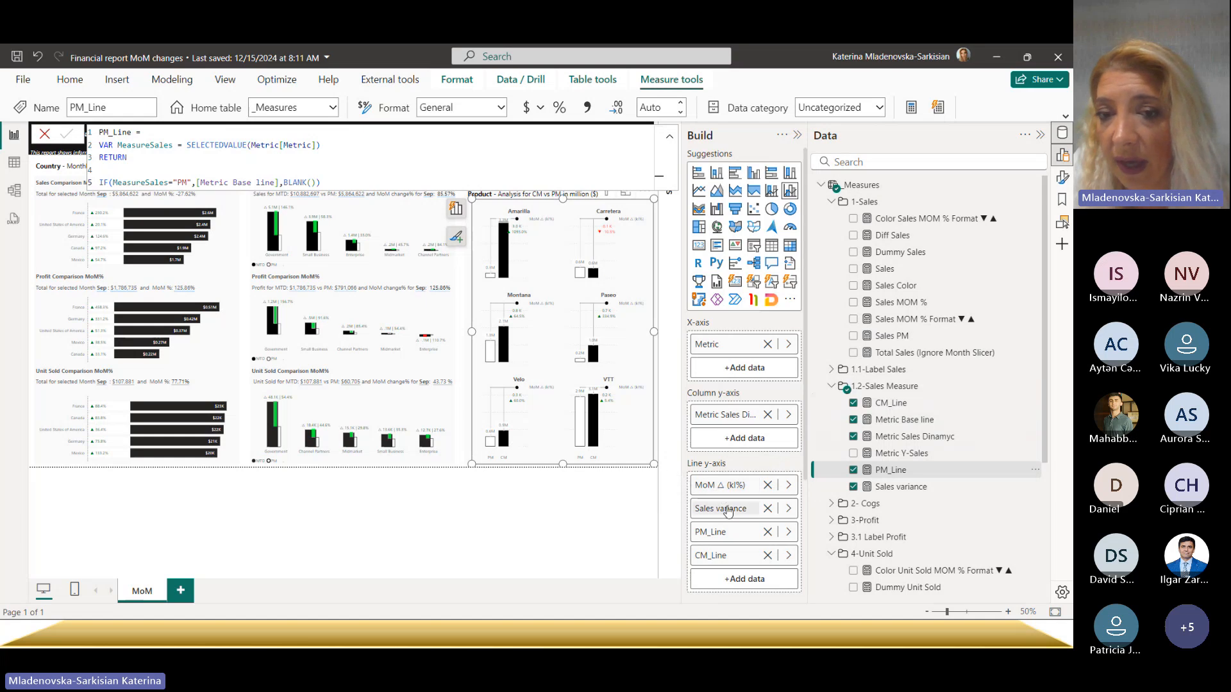
- Show the Product chart's error bar settings for the Metric Sales Dinamyc and Sales variance series
scroll(728, 509, down, 2)
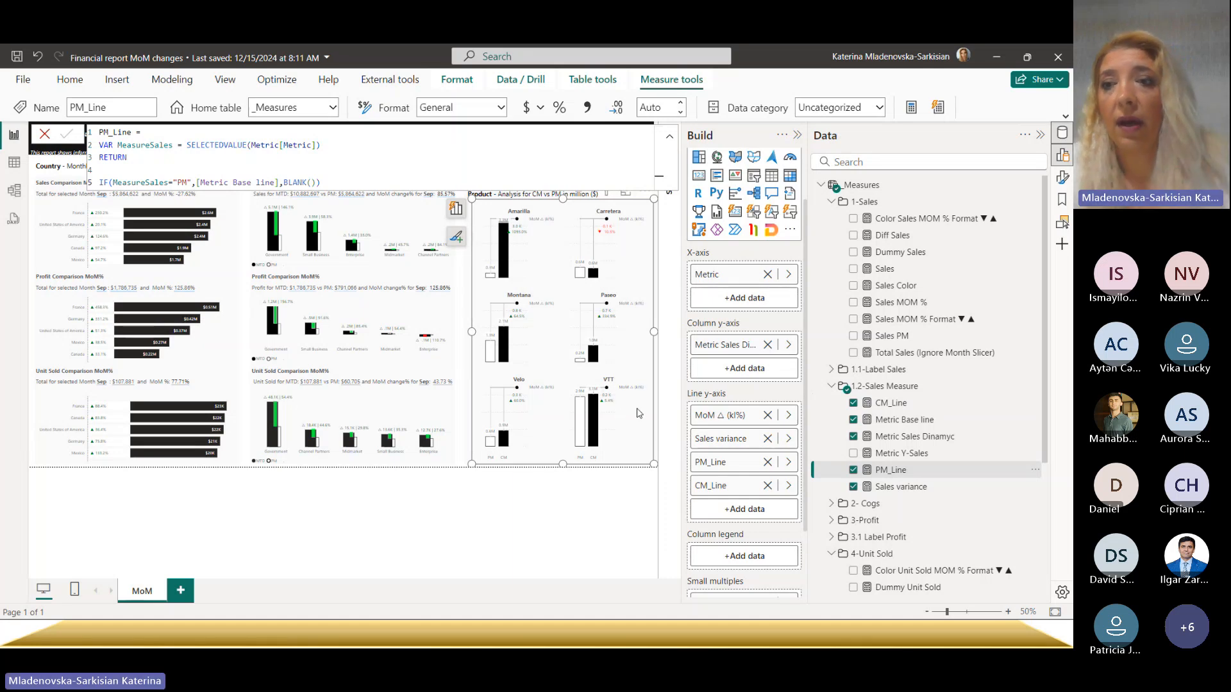
click(1064, 181)
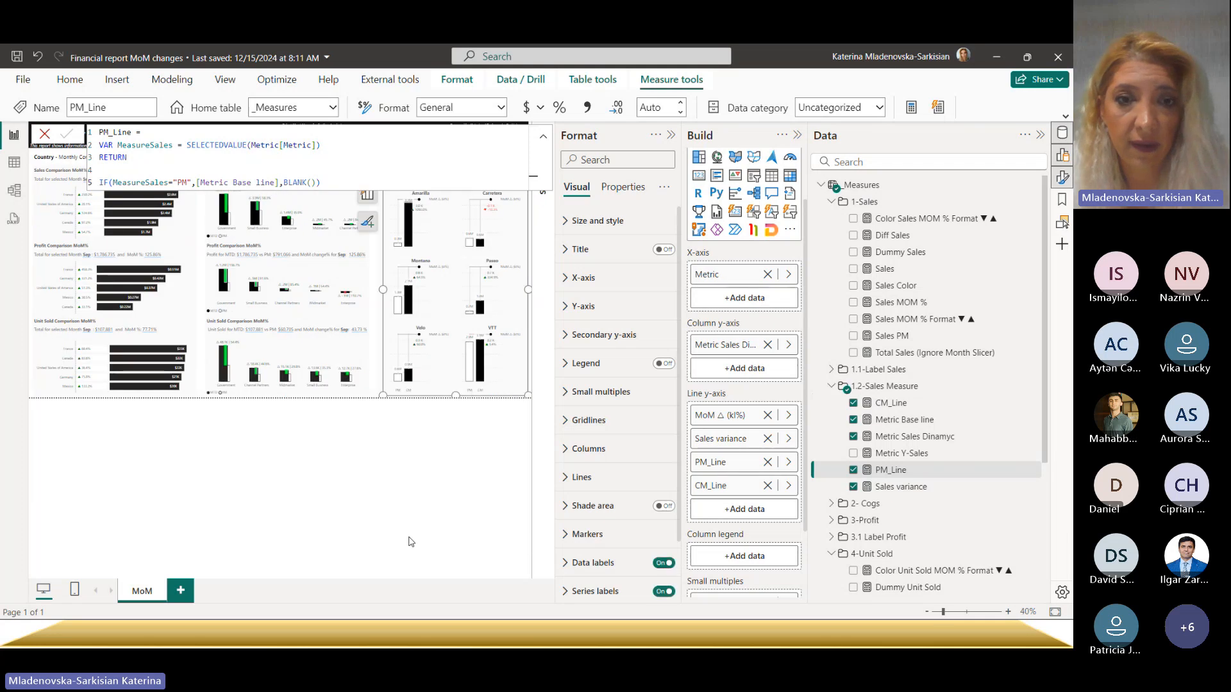
scroll(650, 520, down, 4)
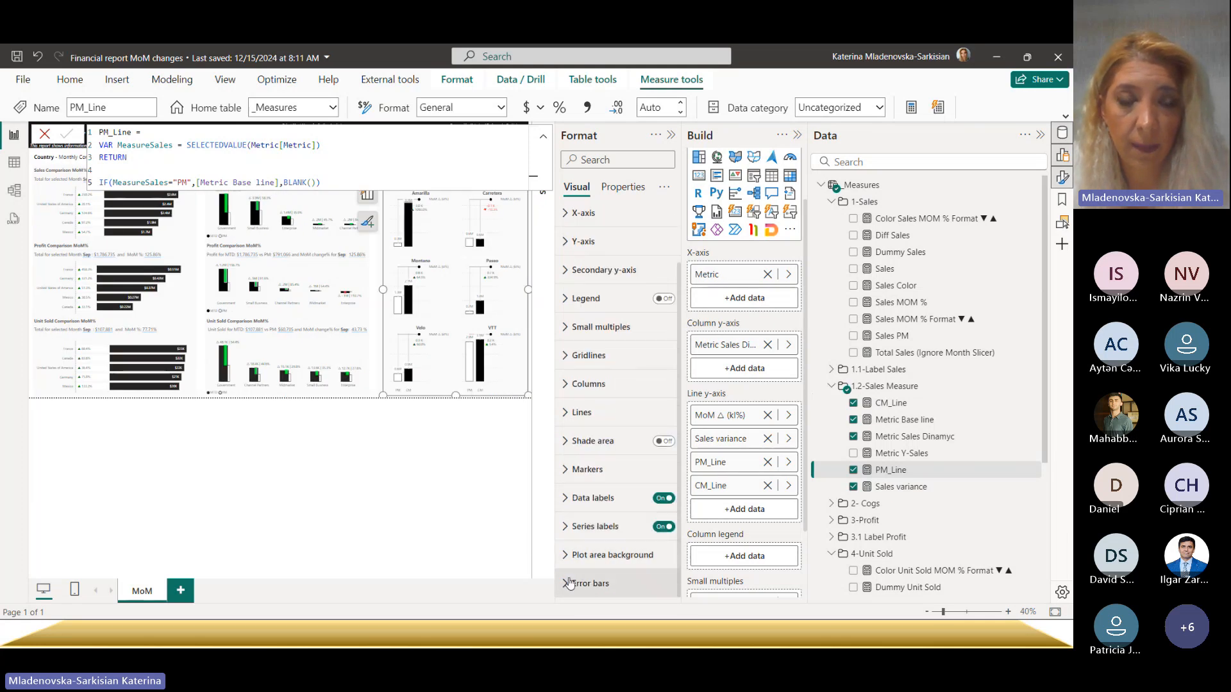
scroll(619, 467, down, 2)
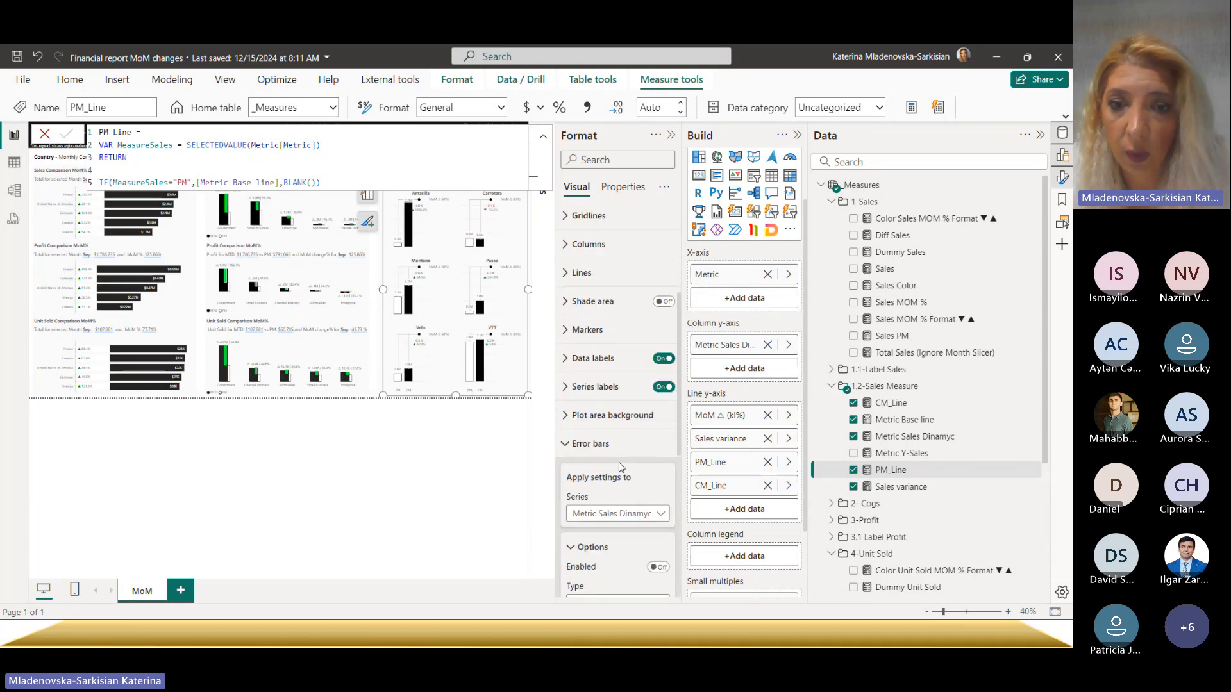
scroll(620, 467, down, 2)
scroll(620, 411, down, 2)
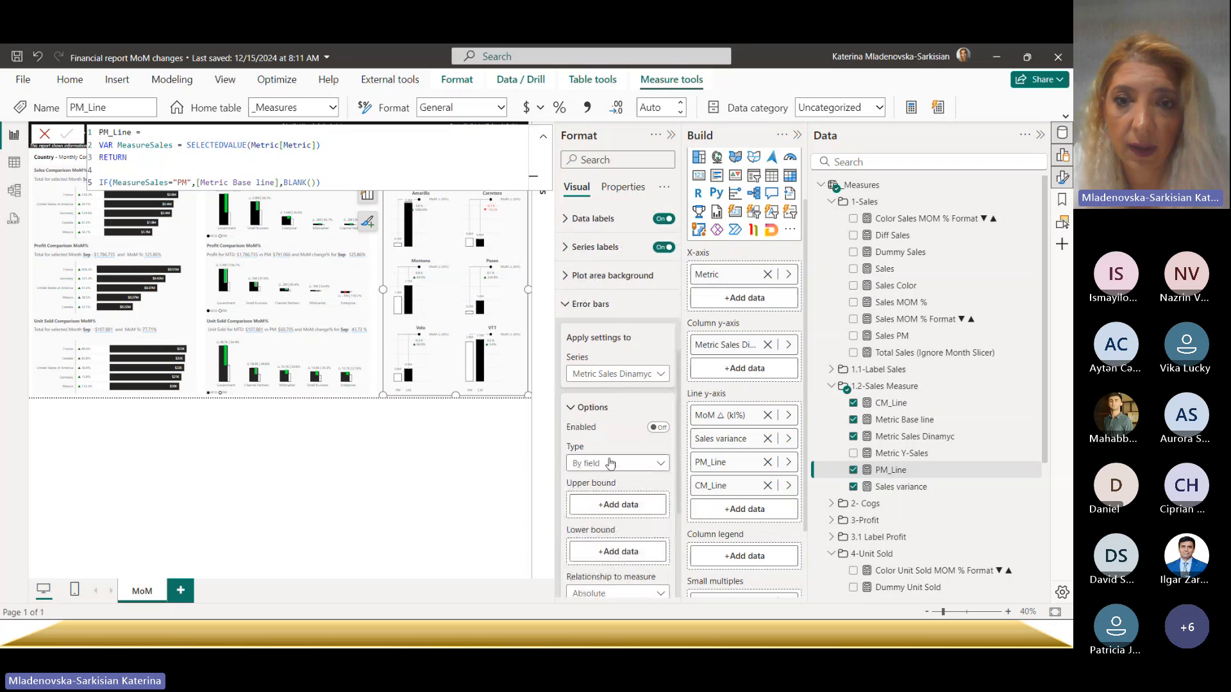
click(620, 380)
click(620, 380)
scroll(635, 379, down, 2)
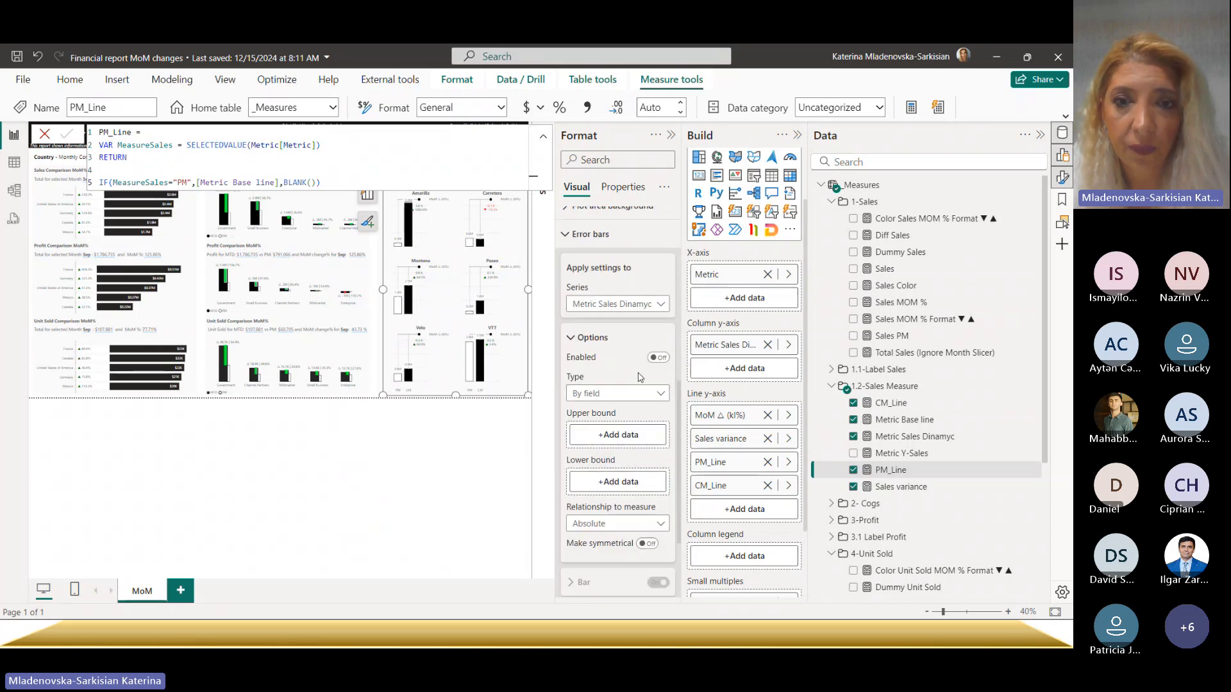
click(636, 305)
click(625, 338)
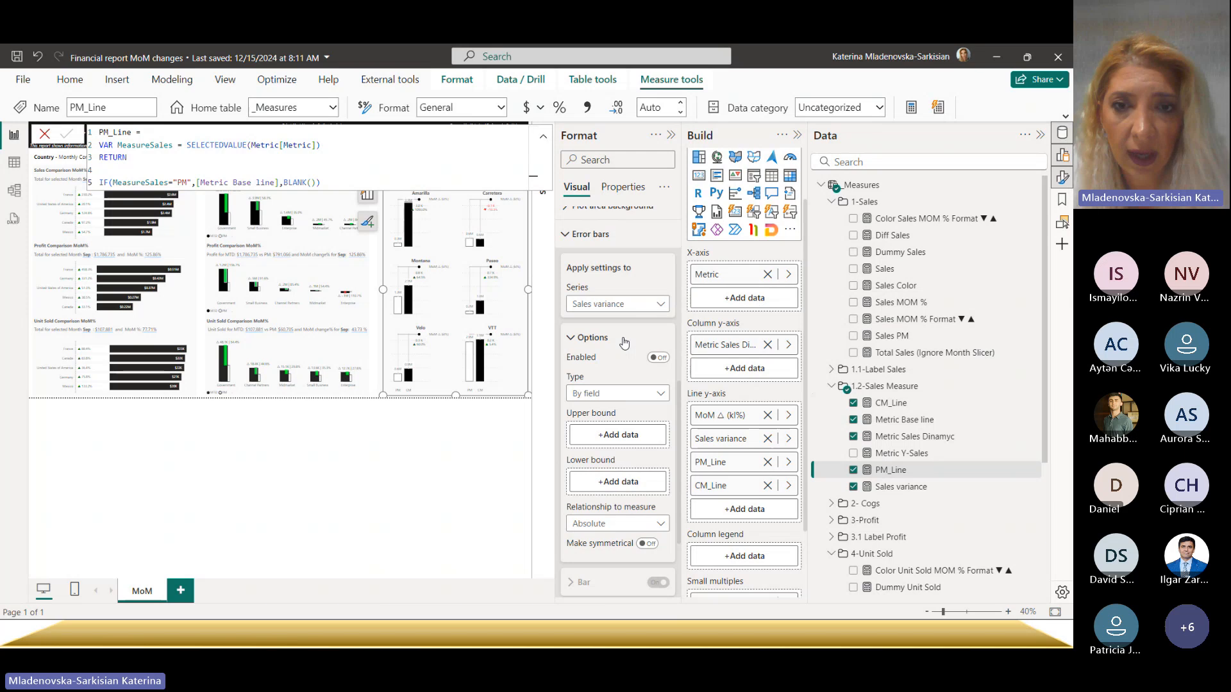
- Review the Product chart's error bar settings for the Metric Sales Dinamyc, MoM △ (kl%) and Sales variance series
click(652, 302)
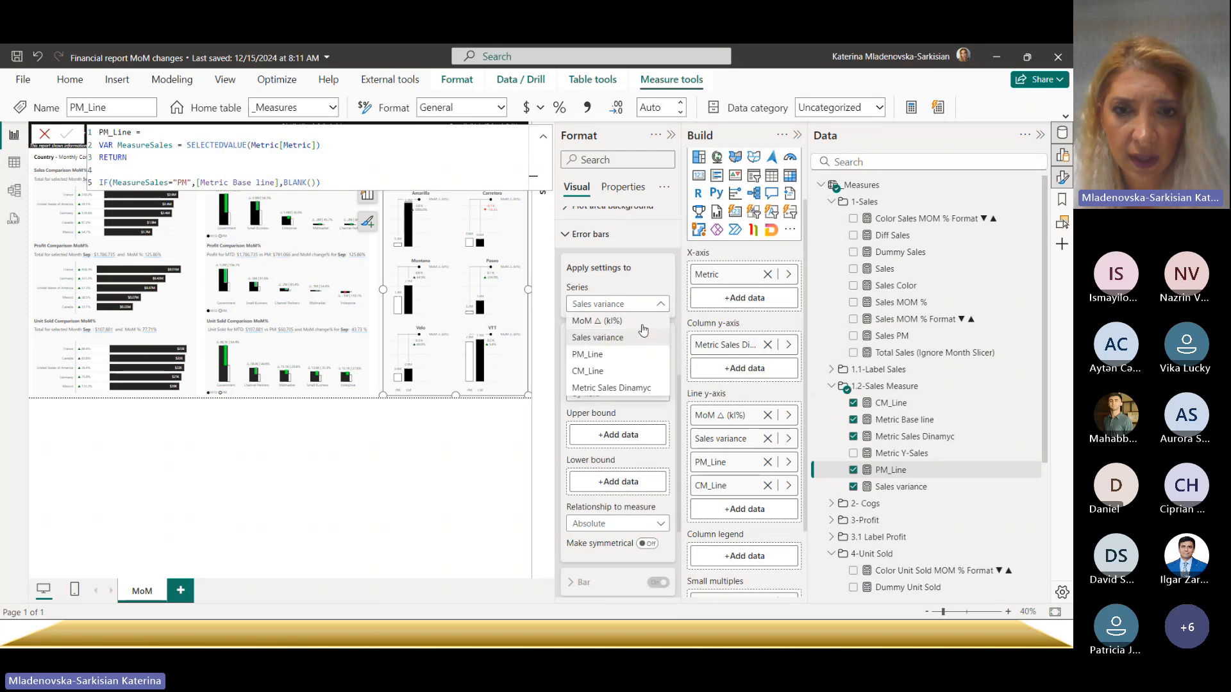
click(632, 387)
scroll(625, 359, down, 4)
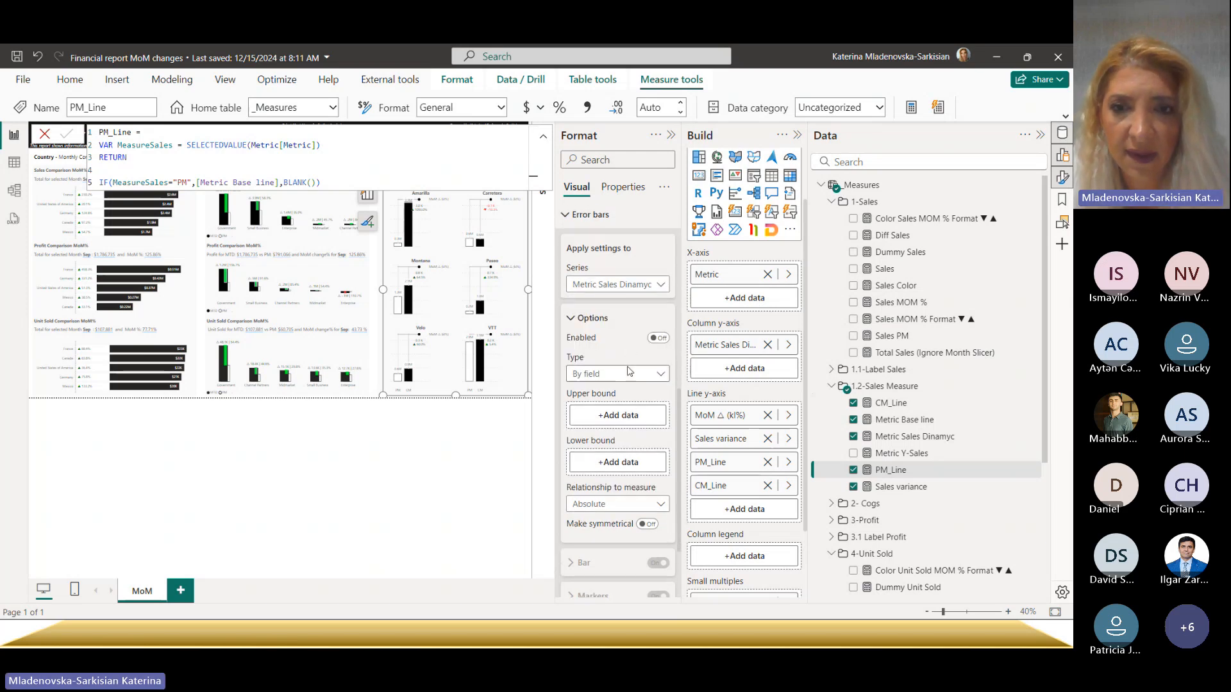
scroll(628, 371, up, 5)
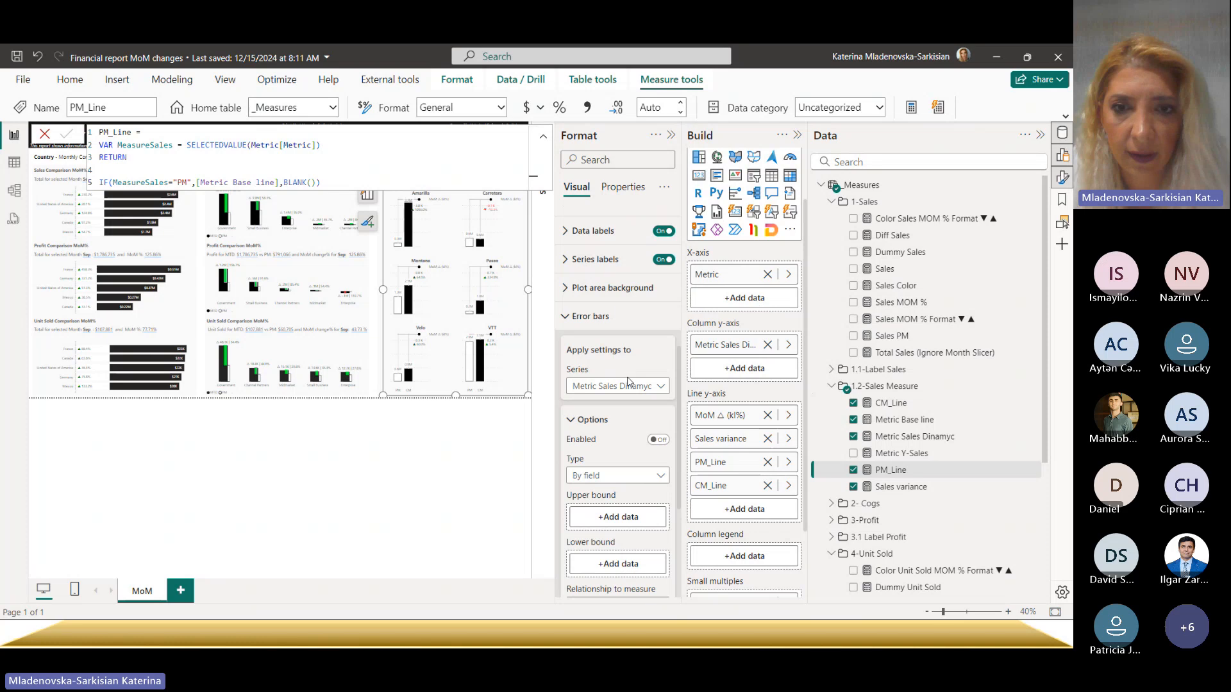
click(628, 385)
click(615, 403)
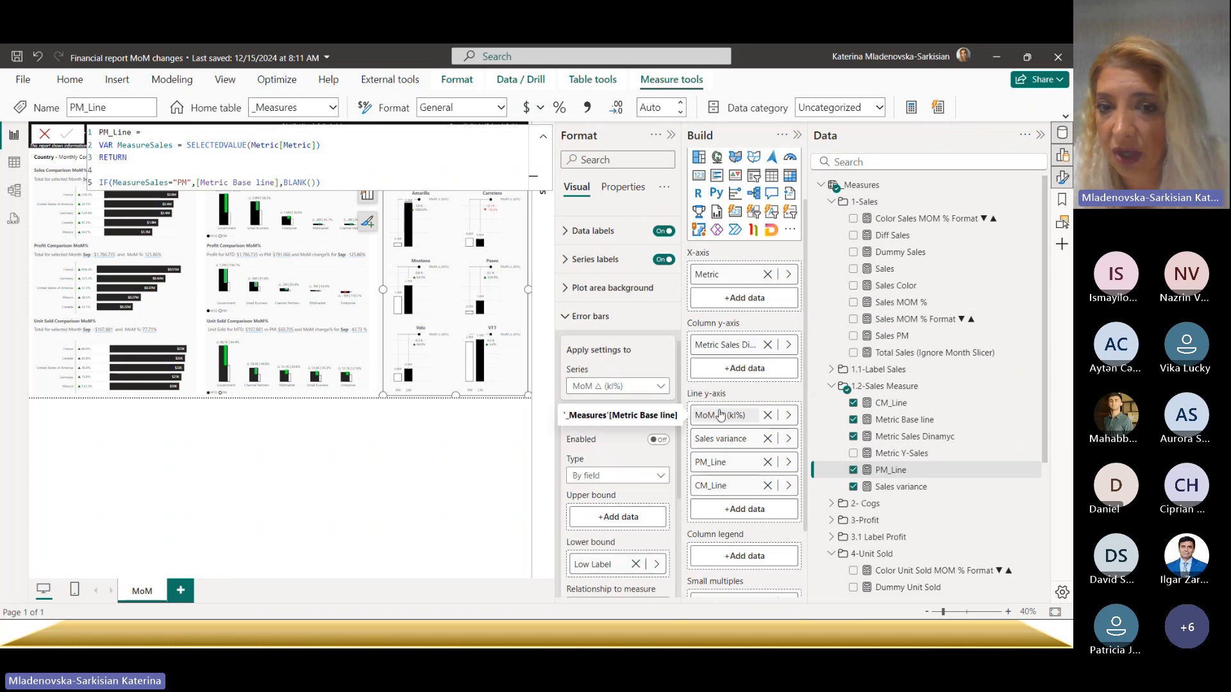
click(644, 389)
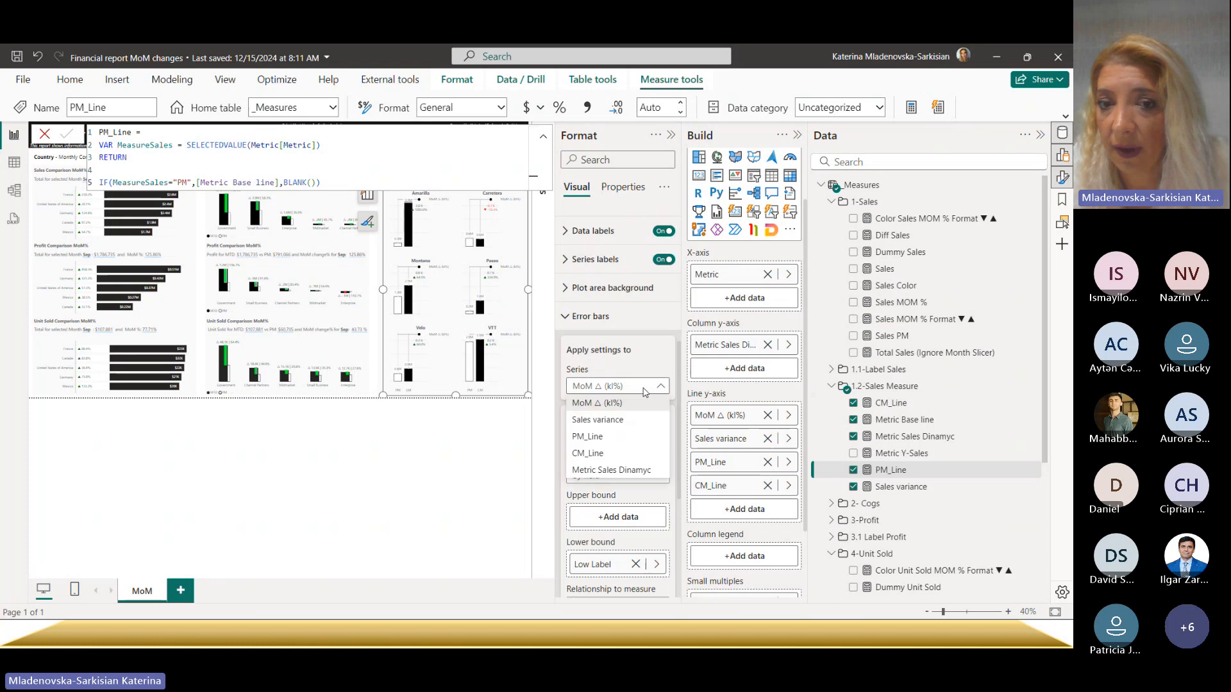
click(631, 420)
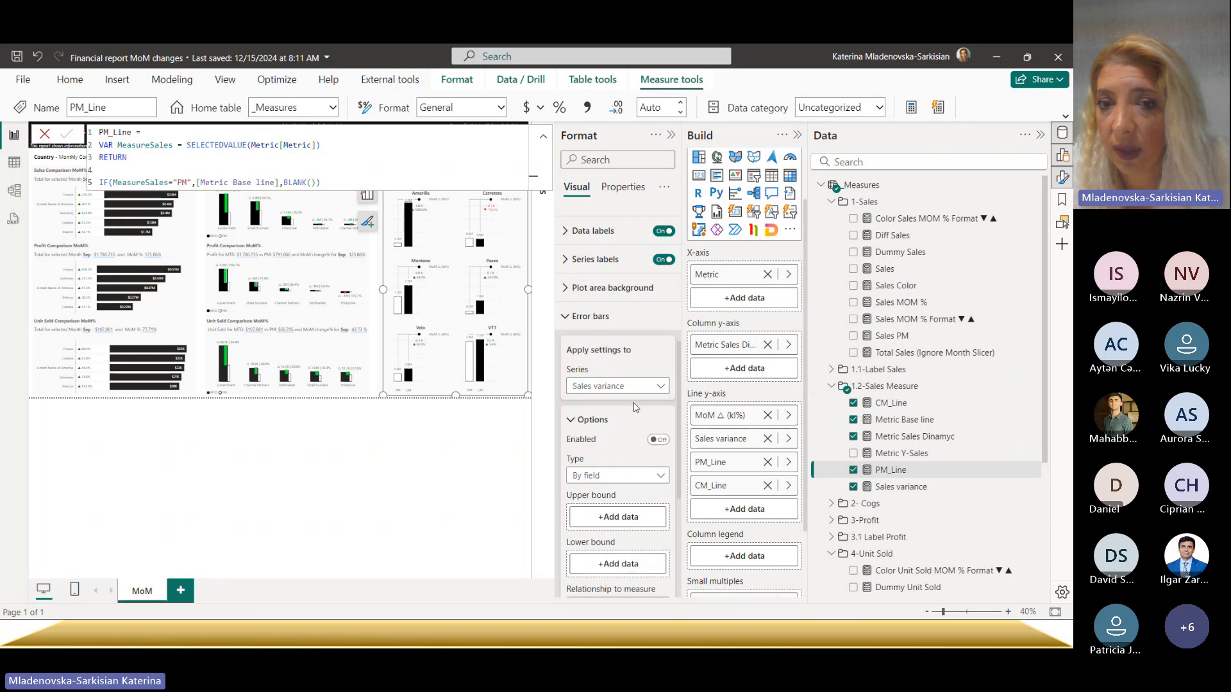
scroll(641, 440, down, 5)
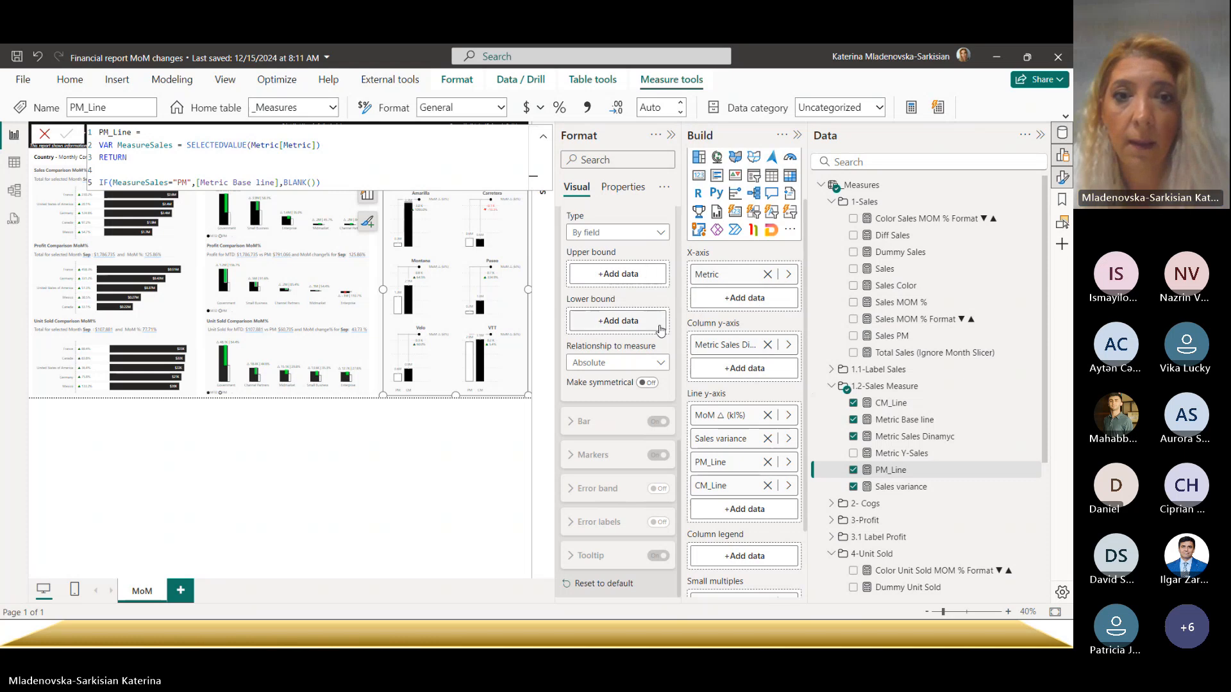
scroll(640, 325, up, 1)
scroll(641, 326, up, 2)
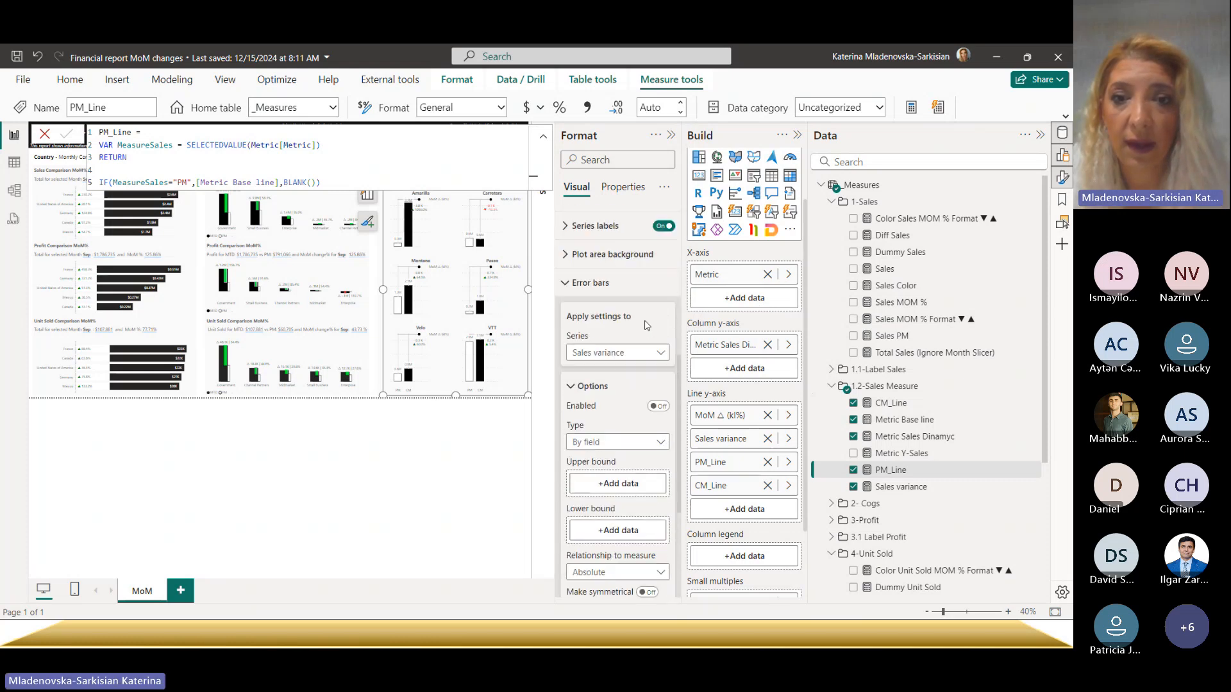
- Show the error bar settings of the PM_Line series and the formula of its upper bound measure, Sales PM
click(648, 356)
click(625, 403)
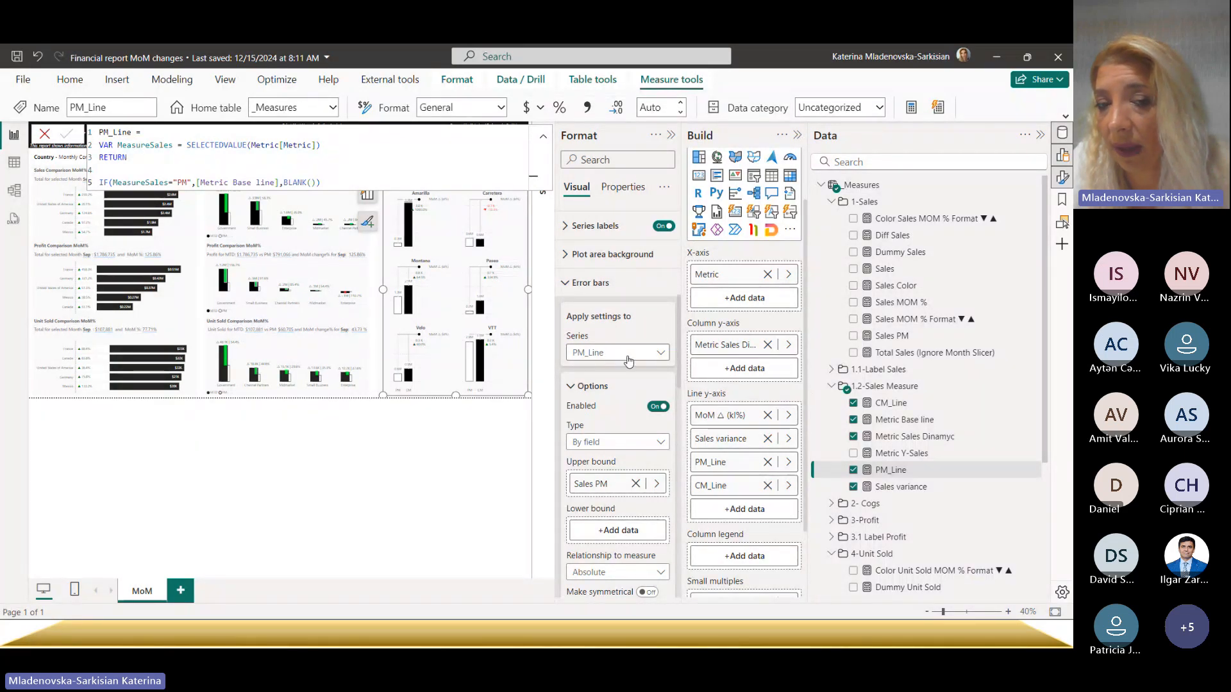
scroll(601, 490, down, 2)
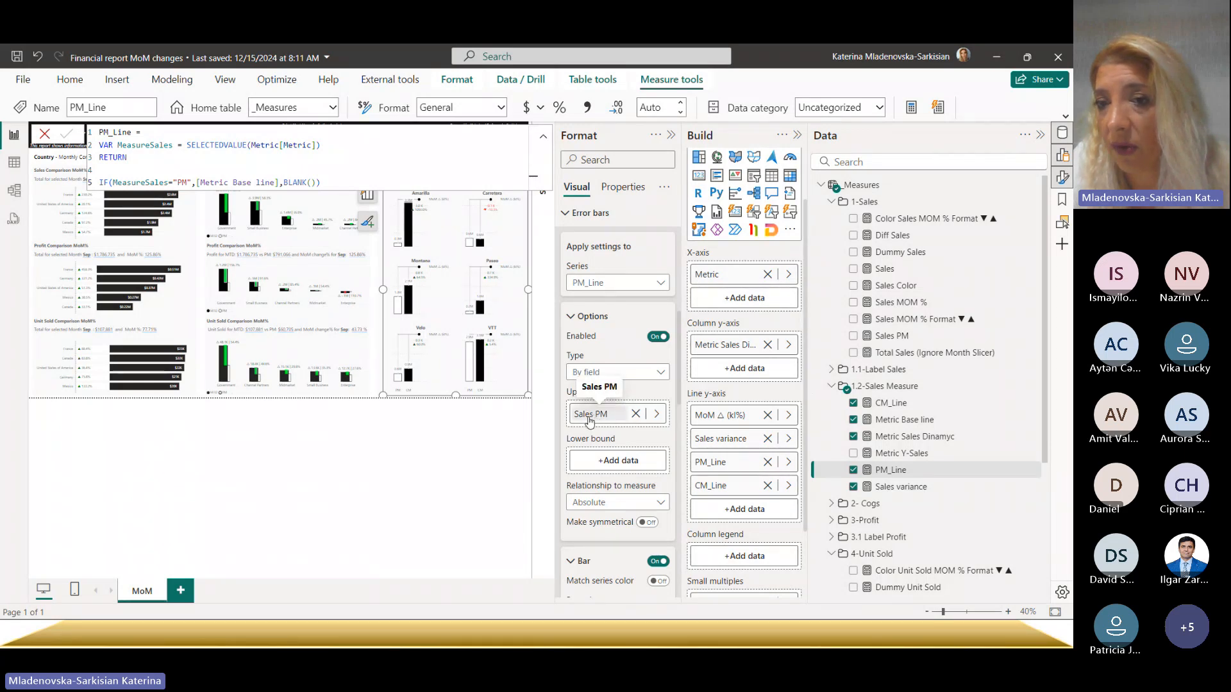
click(901, 337)
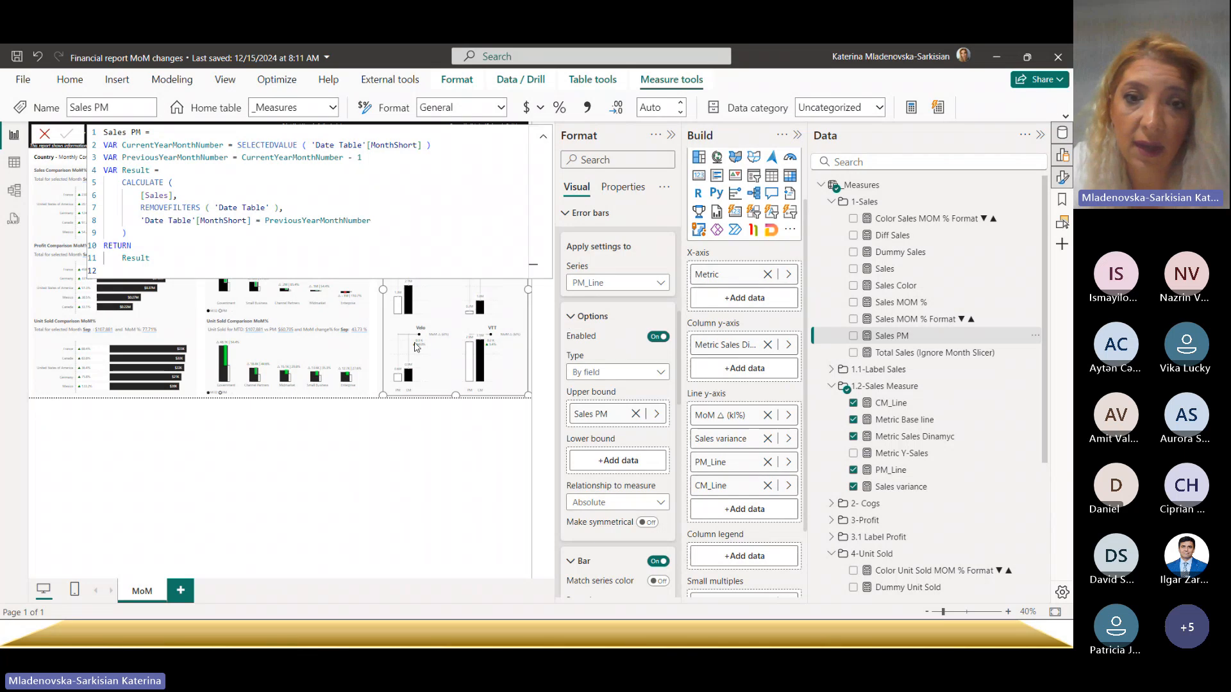
- Show the error bar settings of the CM_Line series and the formula of its lower bound measure, Sales
click(593, 283)
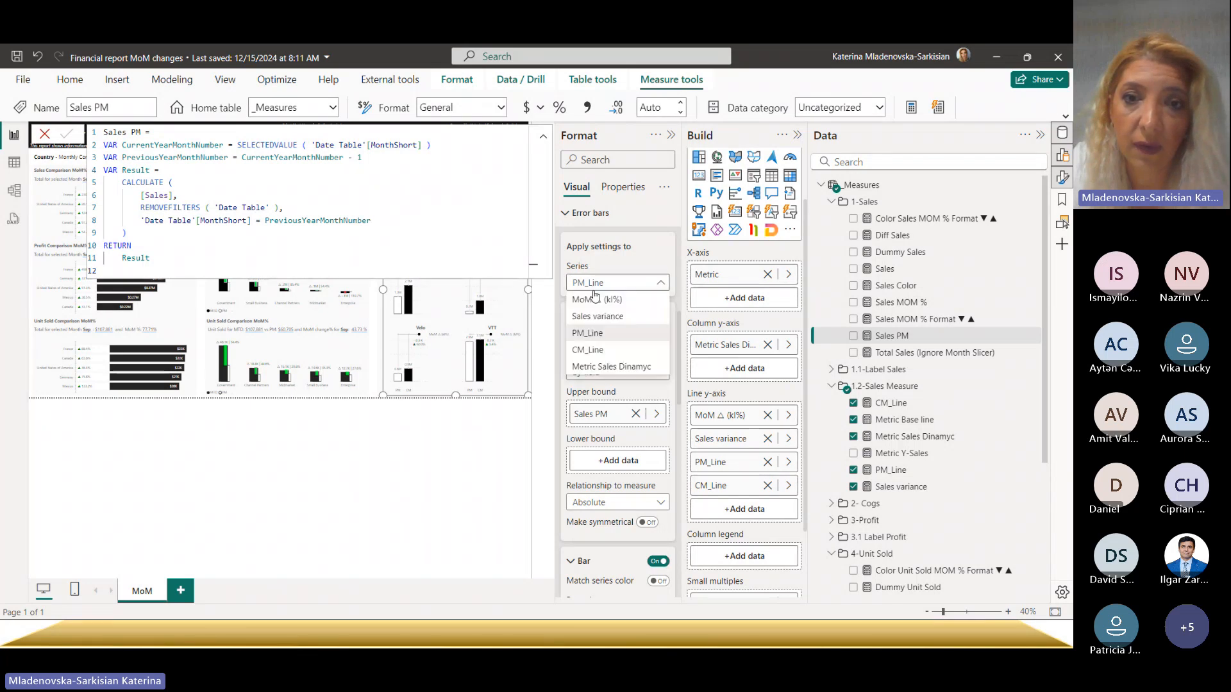
click(588, 352)
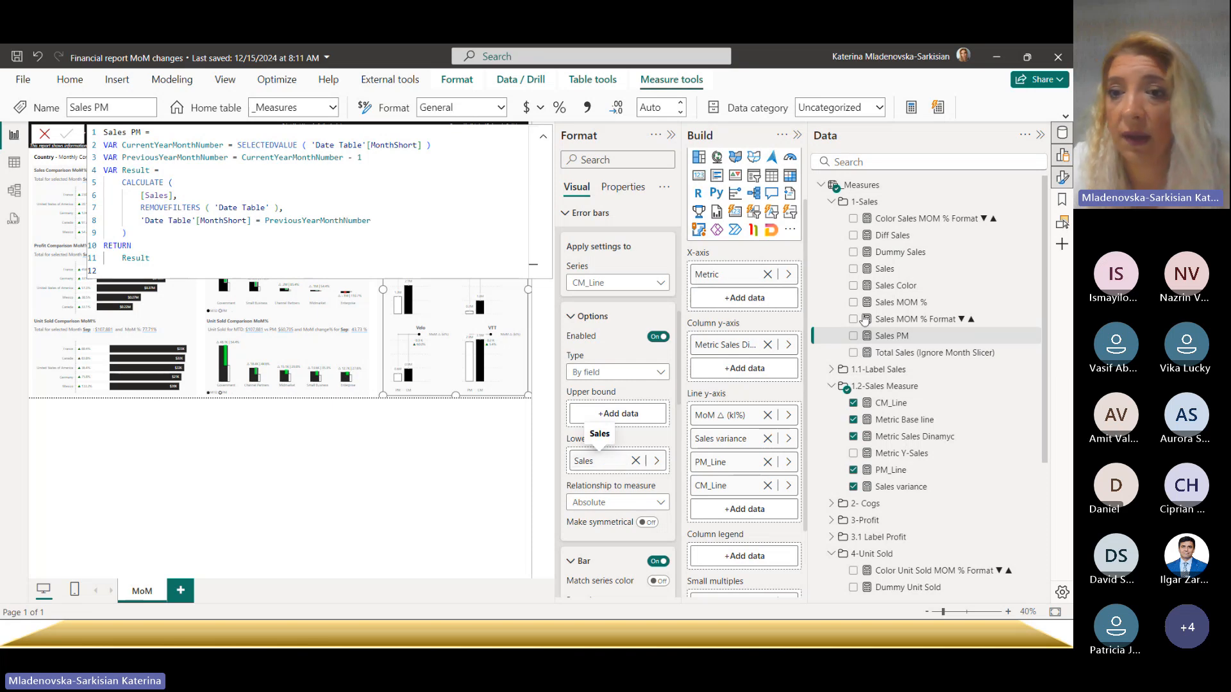
click(918, 271)
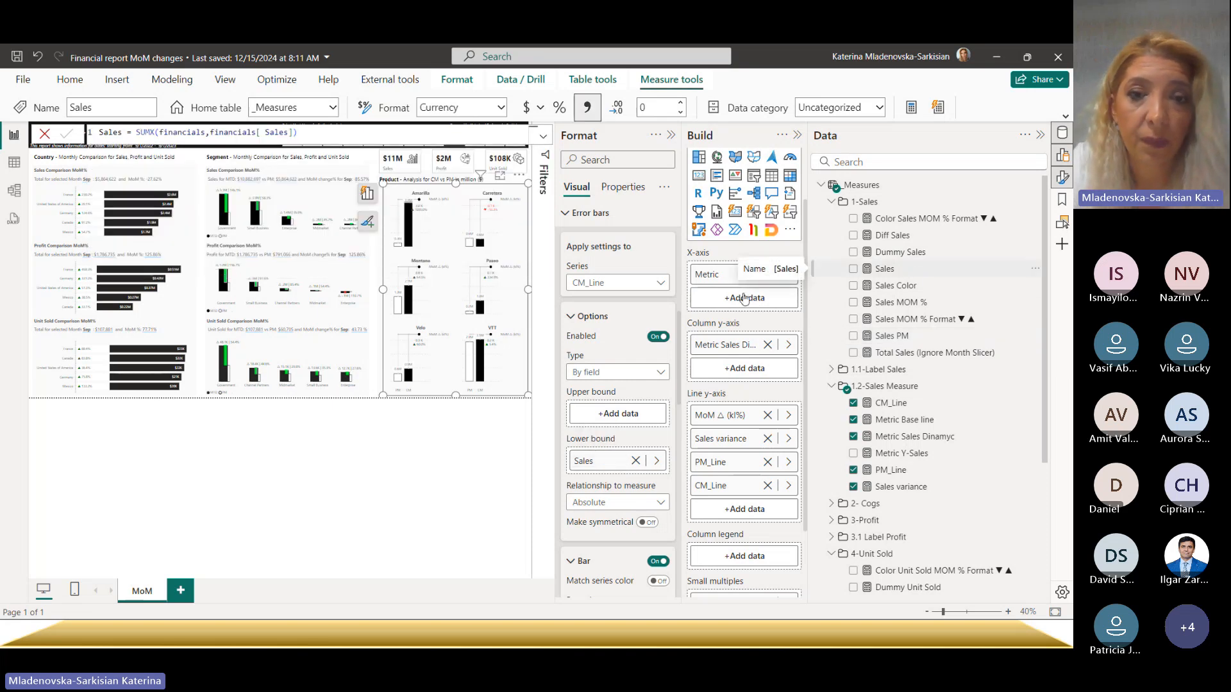
- Collapse the Build, Format and Data panes and deselect the Product chart to show the whole report page
click(798, 136)
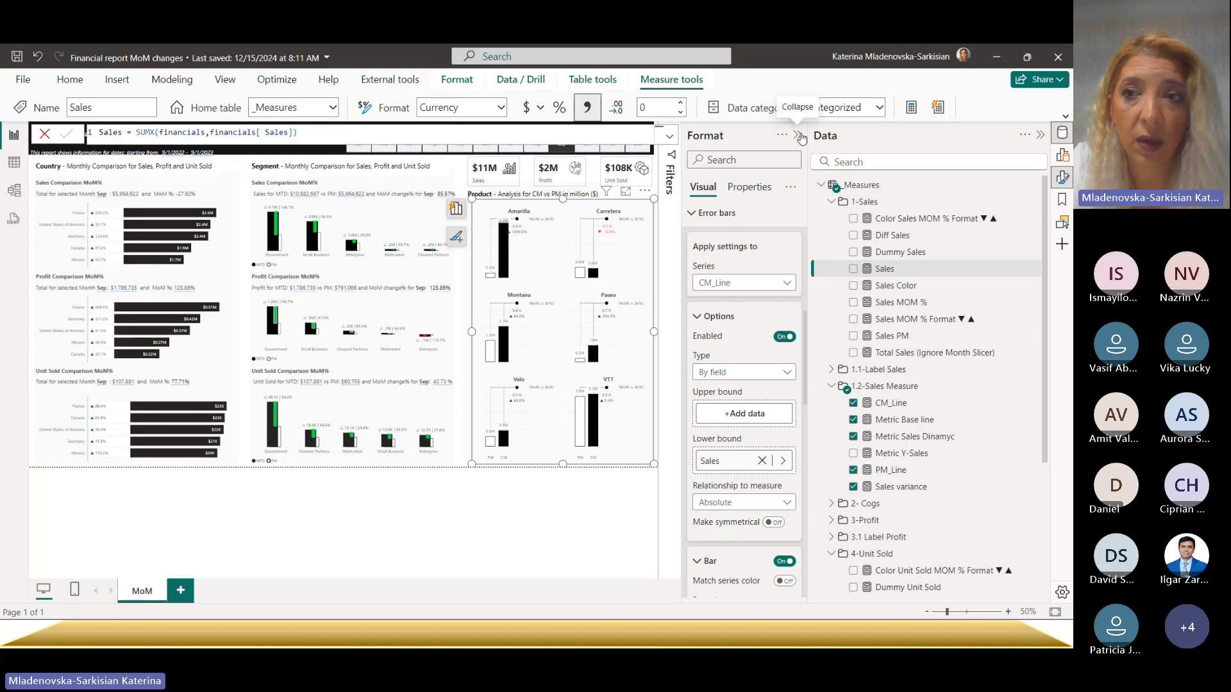
click(798, 135)
click(1040, 135)
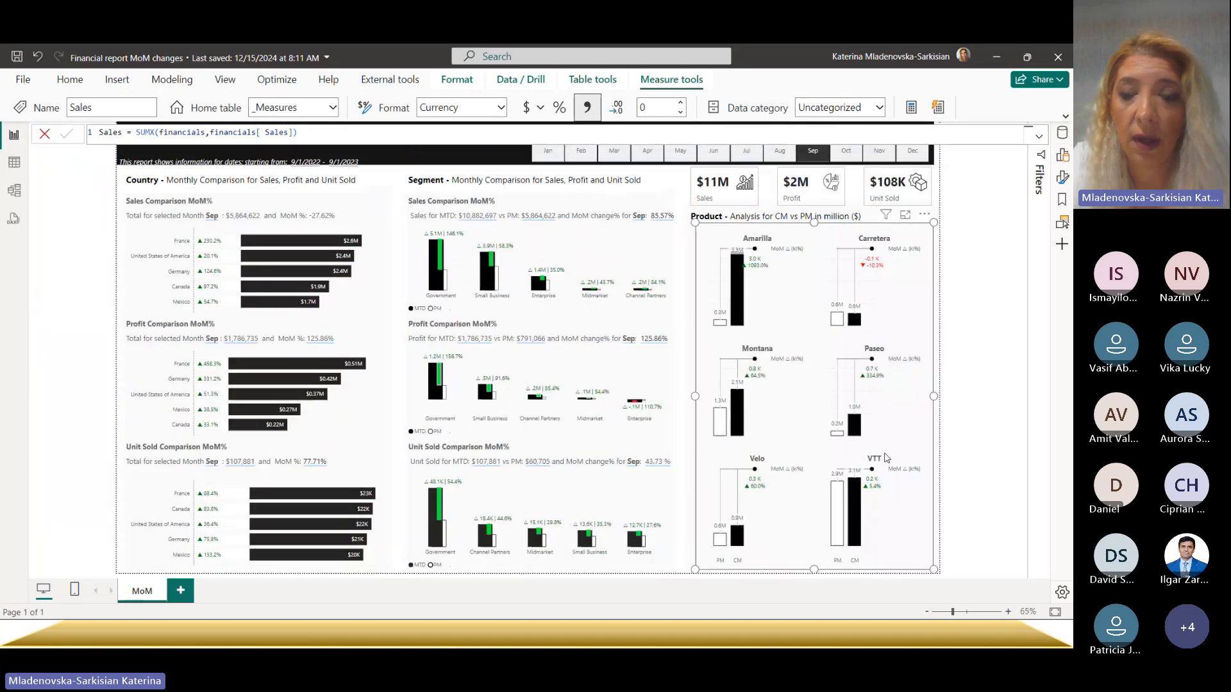
click(1004, 468)
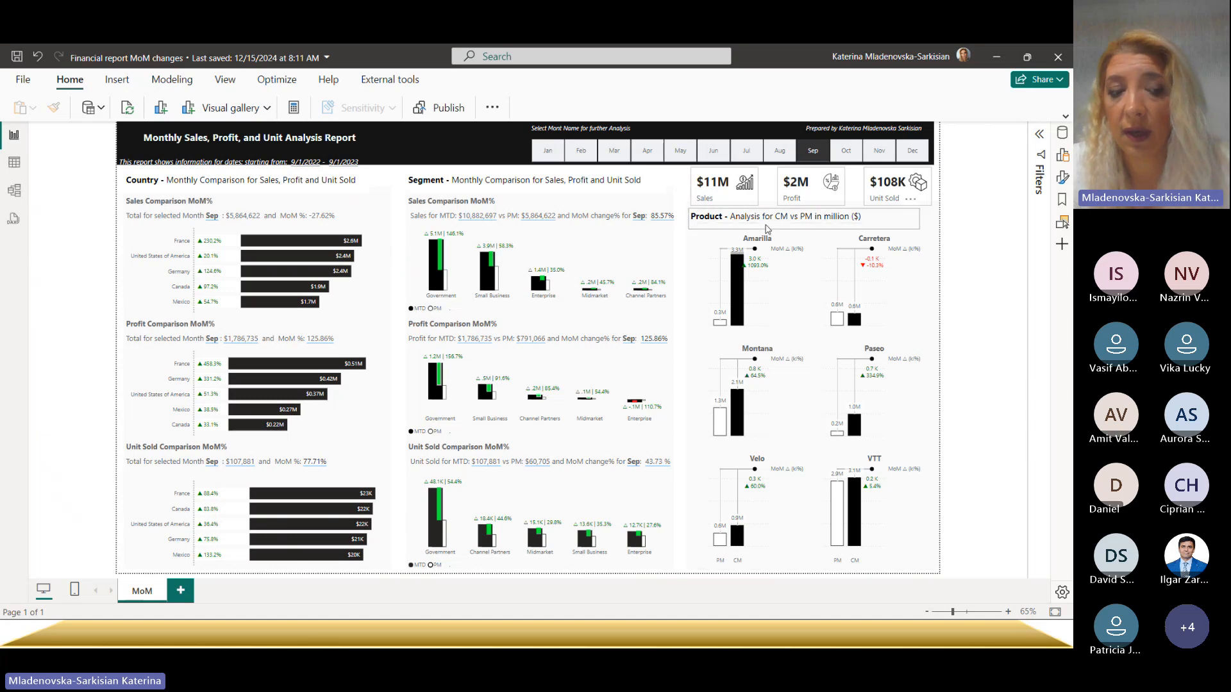
- Switch to the PowerPoint slide show and advance to the Conclusions slide
key(alt+Tab)
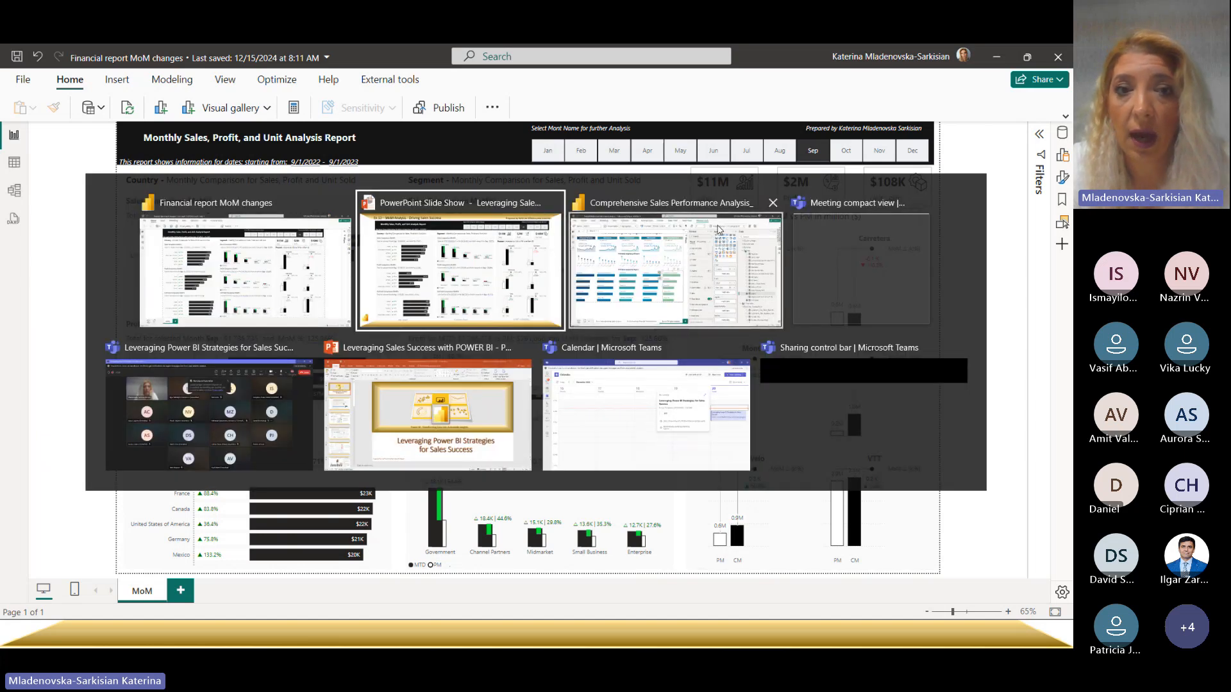
key(Right)
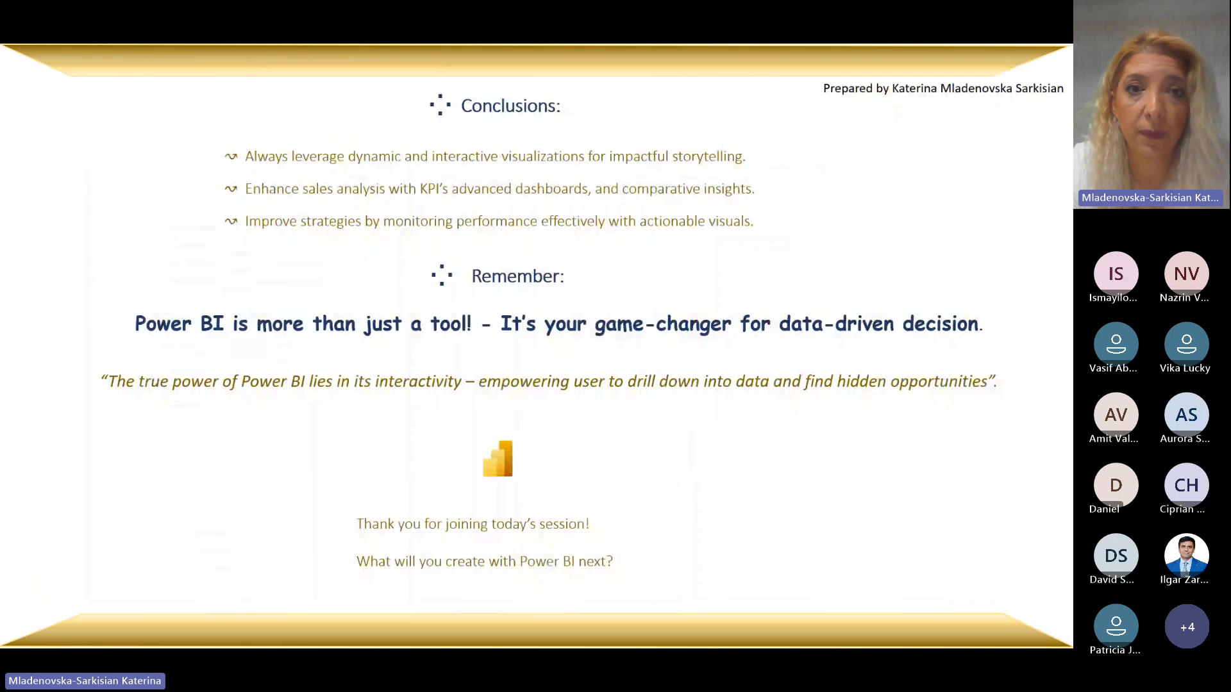